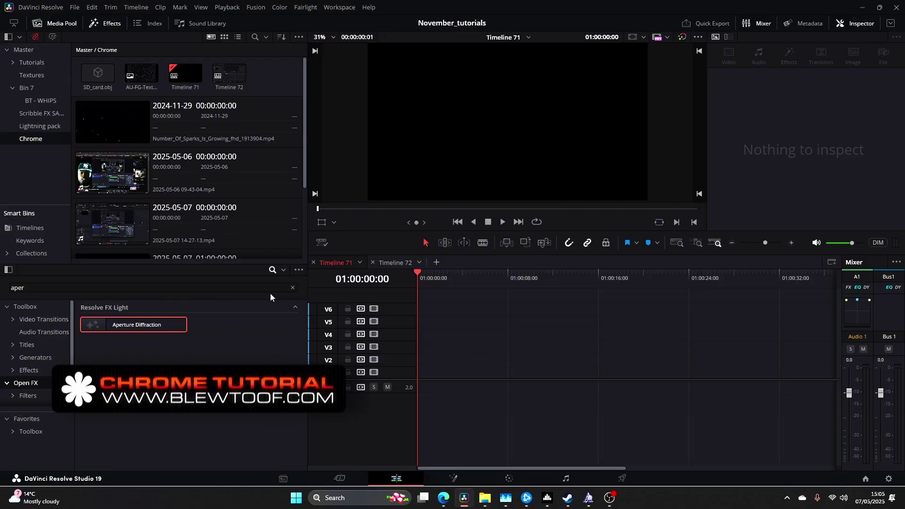
# - Add a Fusion Composition to track V1 of the empty timeline and open it for node editing
pyautogui.click(293, 287)
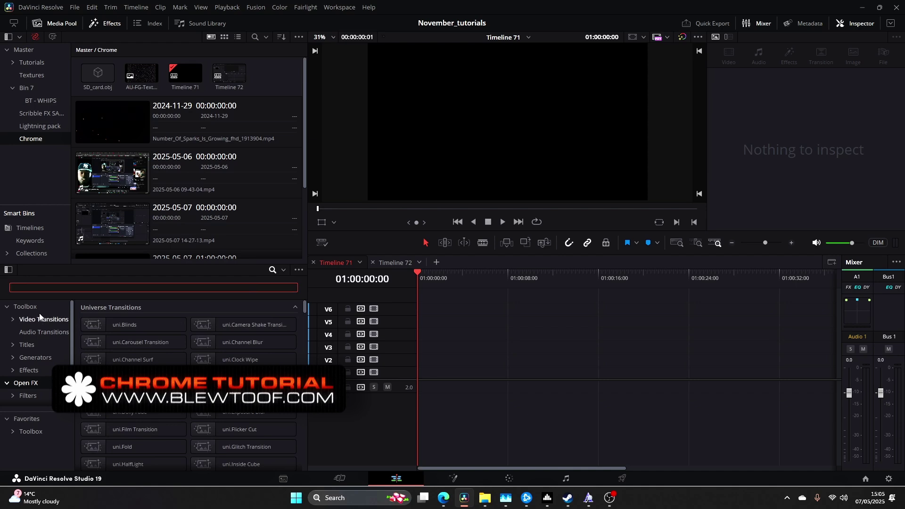
pyautogui.click(28, 370)
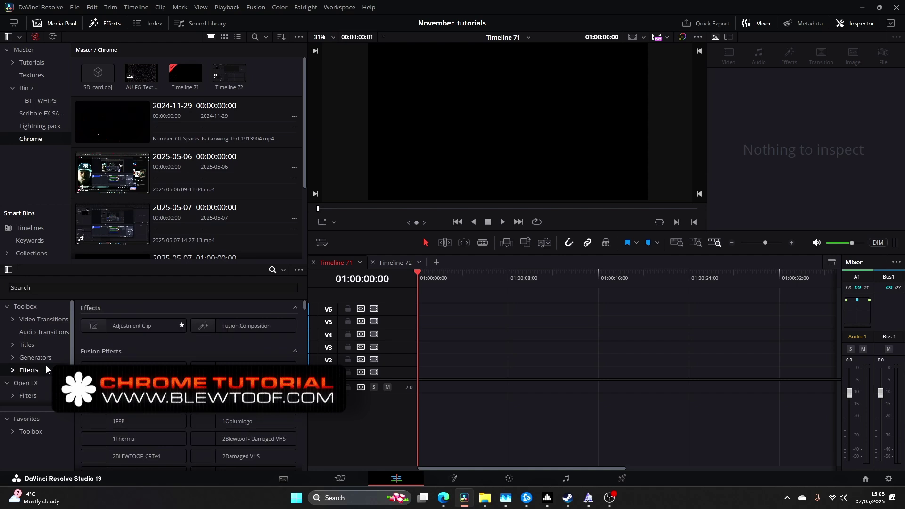
pyautogui.moveTo(250, 328); pyautogui.dragTo(483, 366)
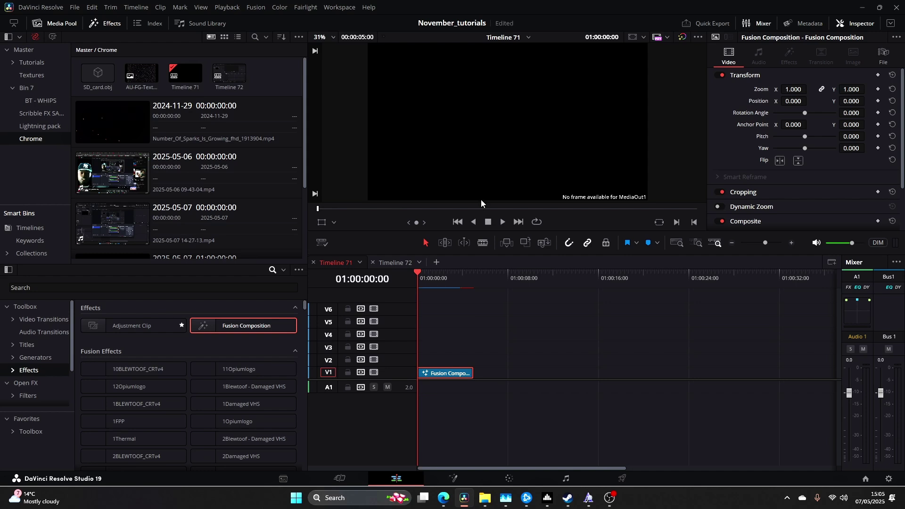
pyautogui.click(453, 479)
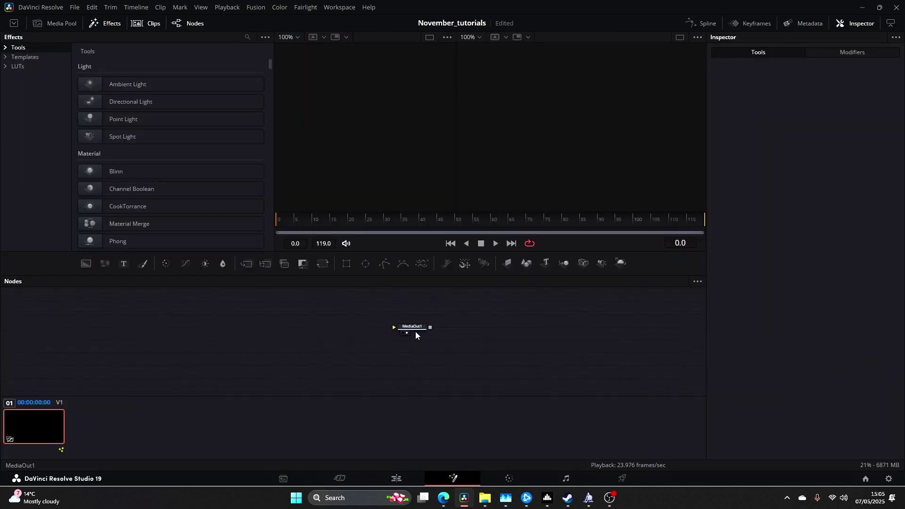
# - Make room before the MediaOut1 node and bring SD_card.obj from the Chrome bin into the node graph
pyautogui.click(415, 331)
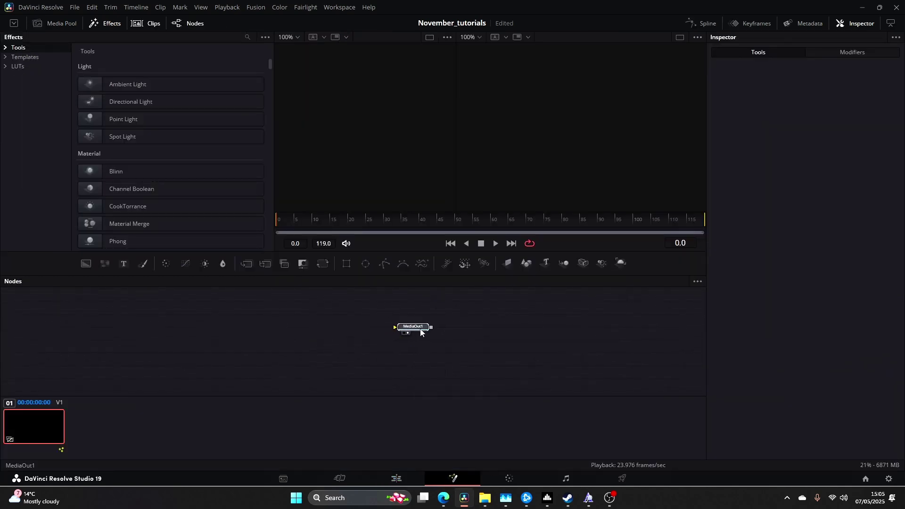
pyautogui.click(60, 23)
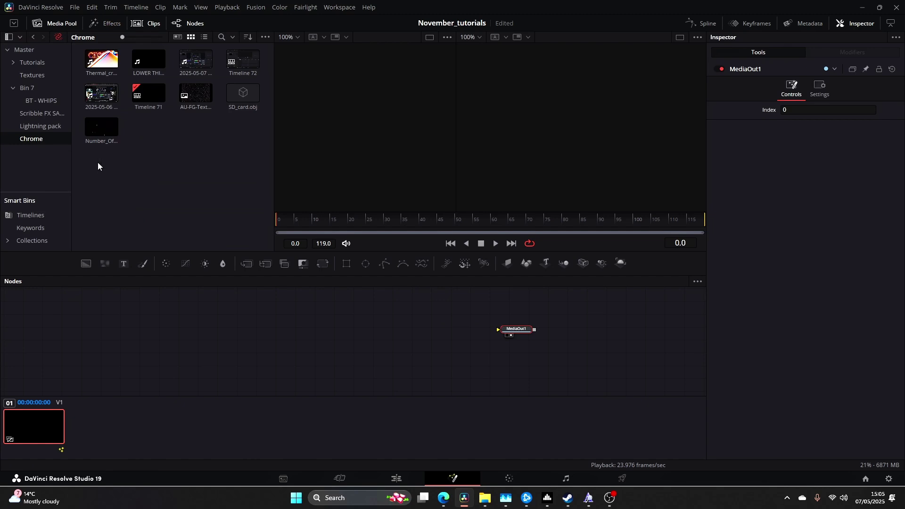
pyautogui.moveTo(239, 97); pyautogui.dragTo(247, 312)
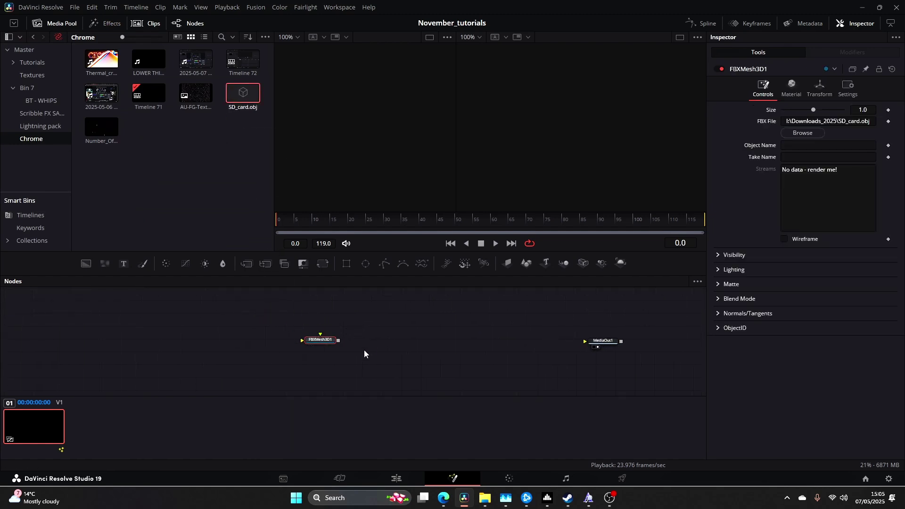
# - Add a Merge 3D node fed by the SD card mesh and space it out from the mesh node
pyautogui.hotkey('shift', 'space')
pyautogui.write('tex')
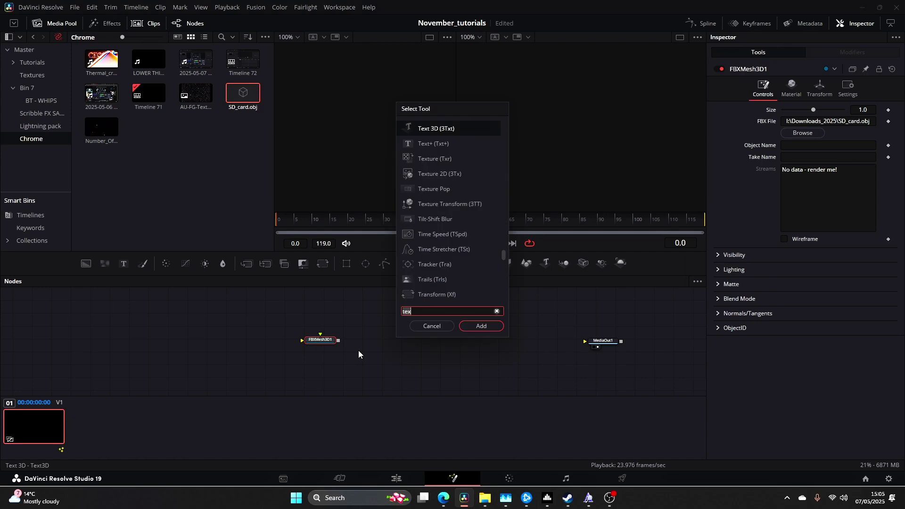
pyautogui.write('merge')
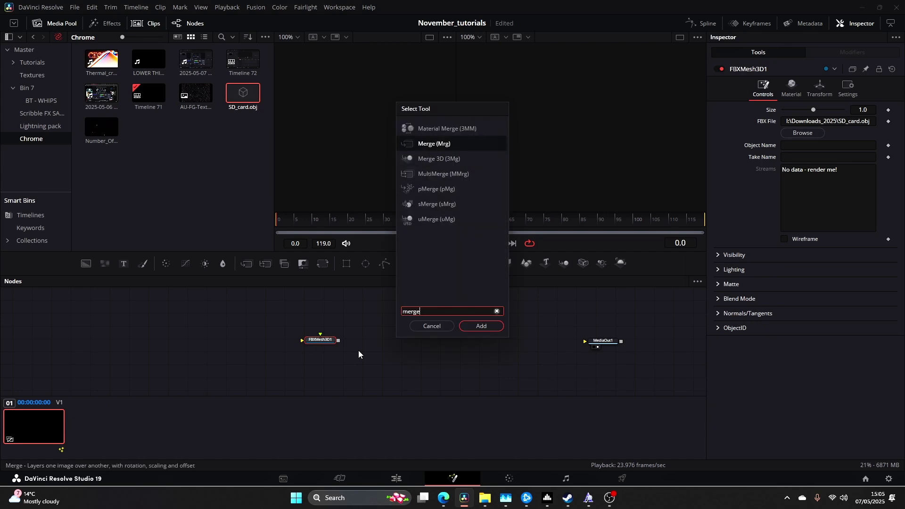
pyautogui.click(448, 158)
pyautogui.click(481, 326)
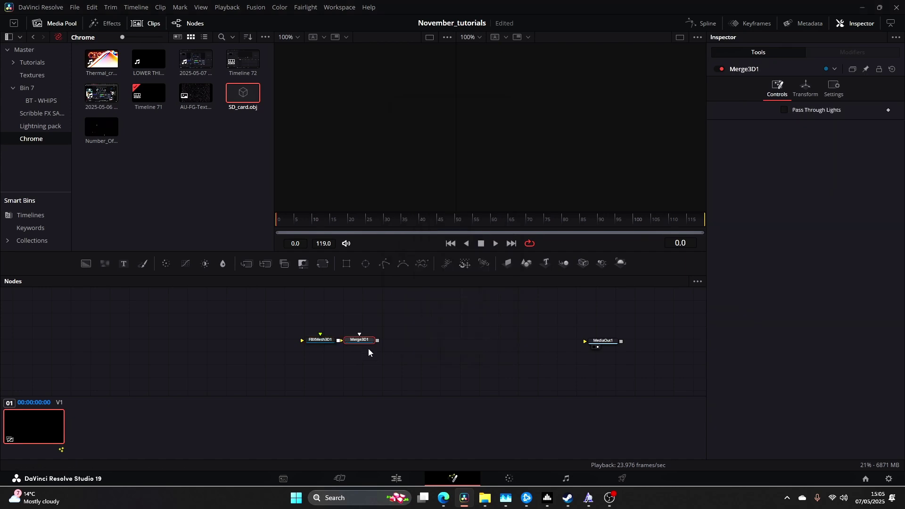
pyautogui.moveTo(363, 341); pyautogui.dragTo(399, 343)
# - Add a Renderer 3D node after the Merge 3D and connect its output to MediaOut1
pyautogui.hotkey('shift', 'space')
pyautogui.write('rend')
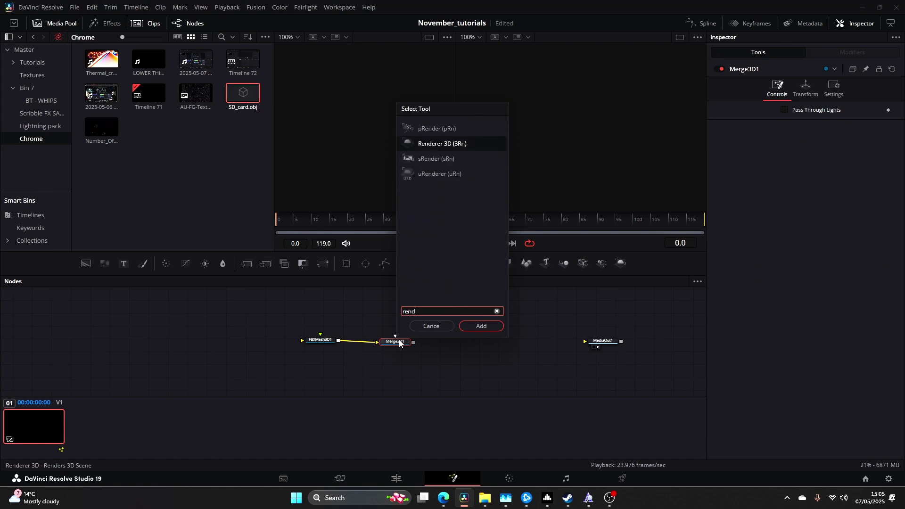
pyautogui.press('Return')
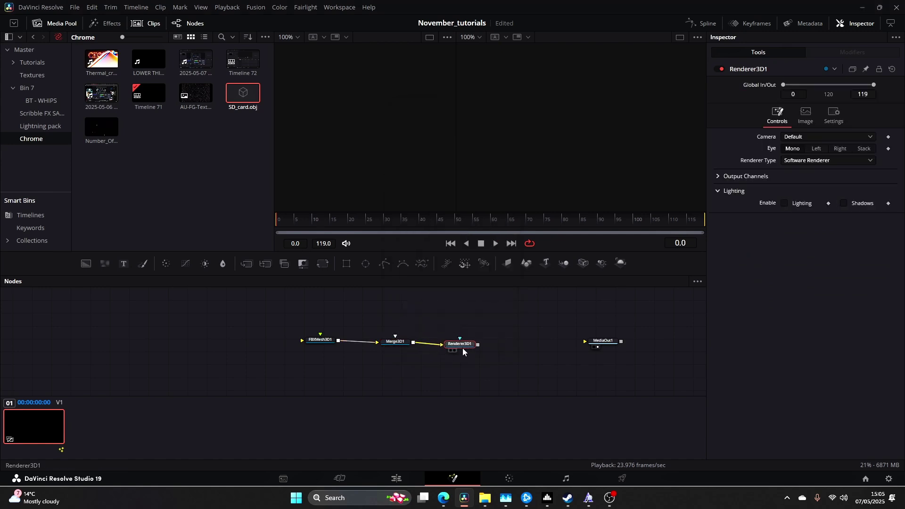
pyautogui.hotkey('shift', 'space')
pyautogui.click(432, 326)
pyautogui.moveTo(479, 345); pyautogui.dragTo(585, 341)
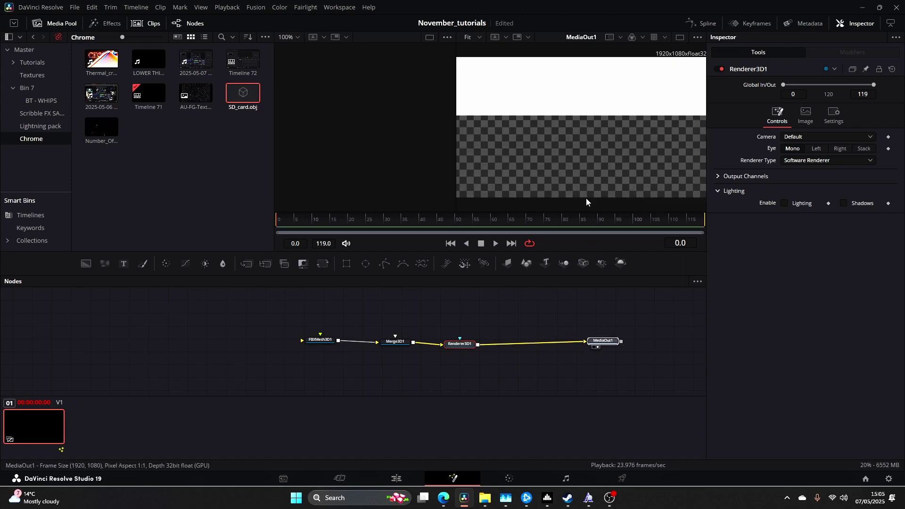
pyautogui.scroll(-3, 575, 165)
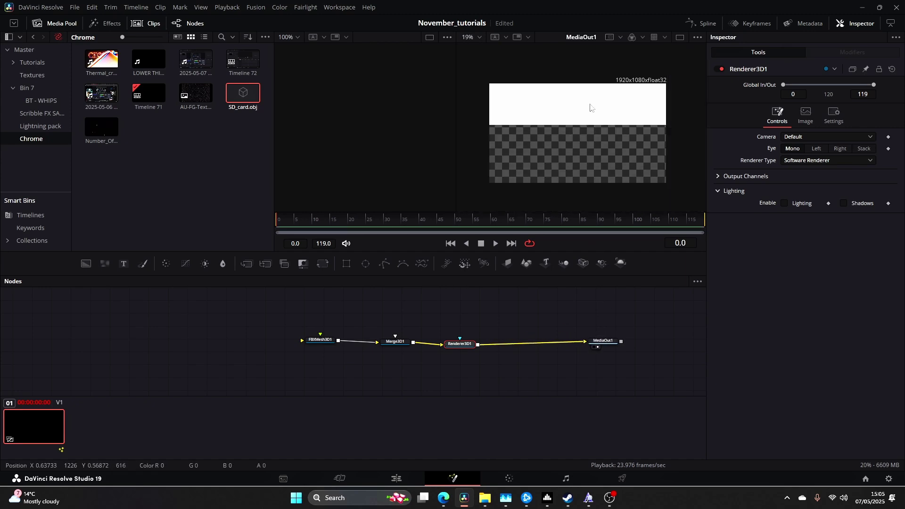
# - Add a spot light and an ambient light, both feeding the Merge 3D node
pyautogui.moveTo(319, 340); pyautogui.dragTo(279, 342)
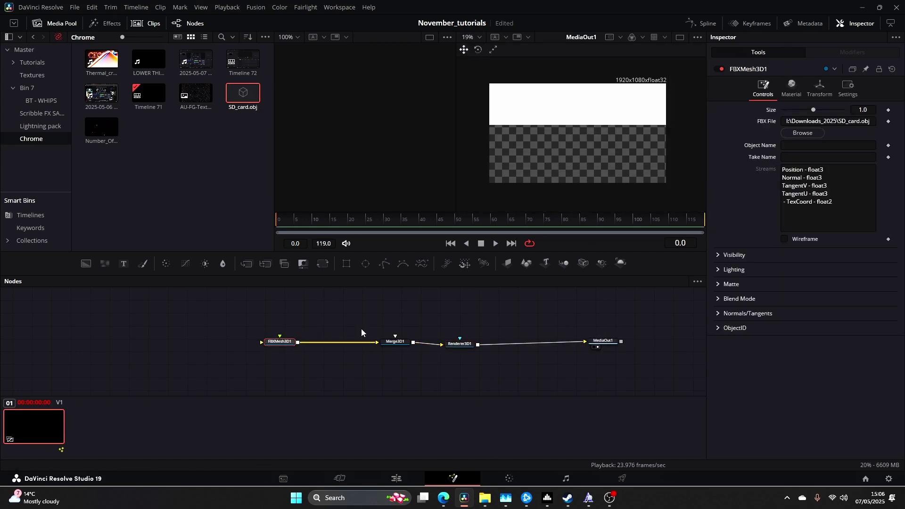
pyautogui.click(397, 342)
pyautogui.hotkey('shift', 'space')
pyautogui.write('spot')
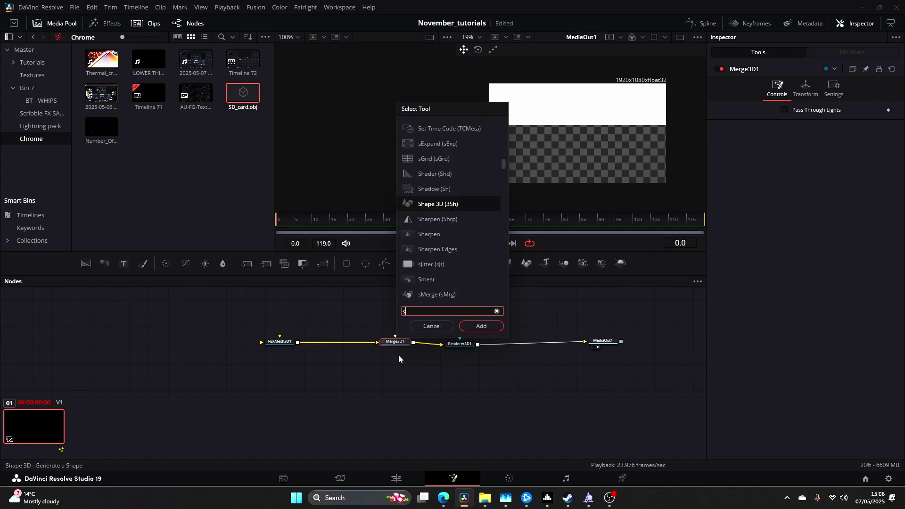
pyautogui.press('Return')
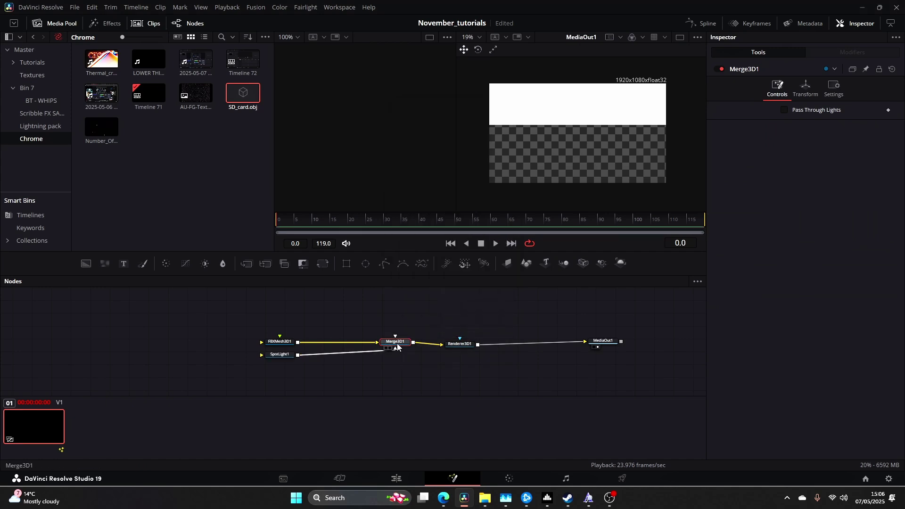
pyautogui.hotkey('shift', 'space')
pyautogui.write('ambi')
pyautogui.press('Return')
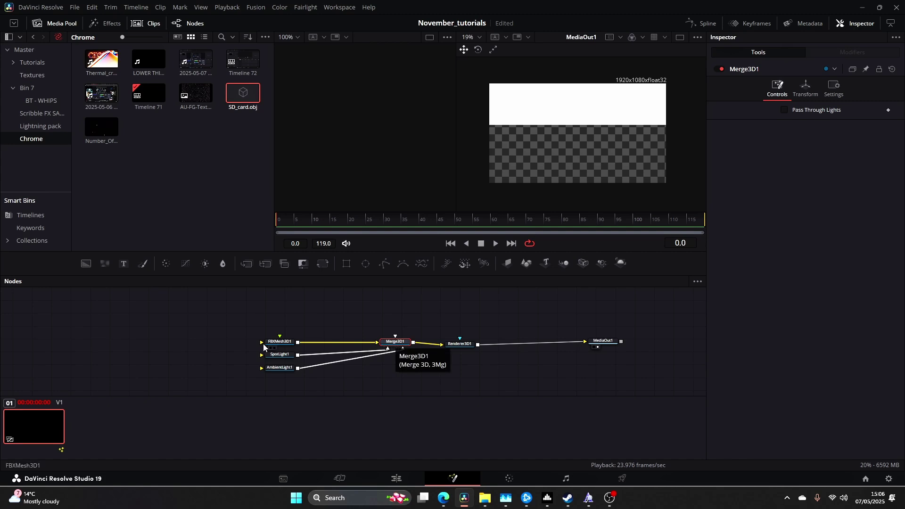
# - Enable lighting and shadows on the Renderer 3D node
pyautogui.click(282, 355)
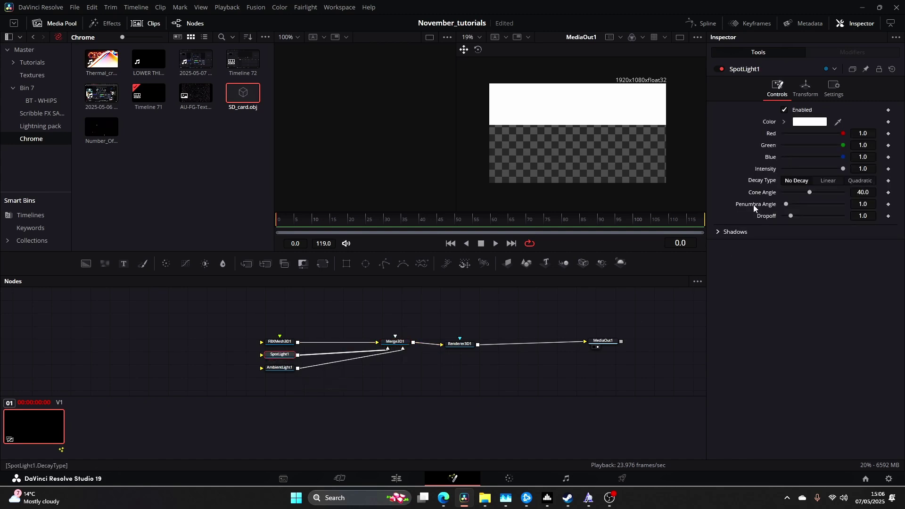
pyautogui.click(461, 345)
pyautogui.click(784, 203)
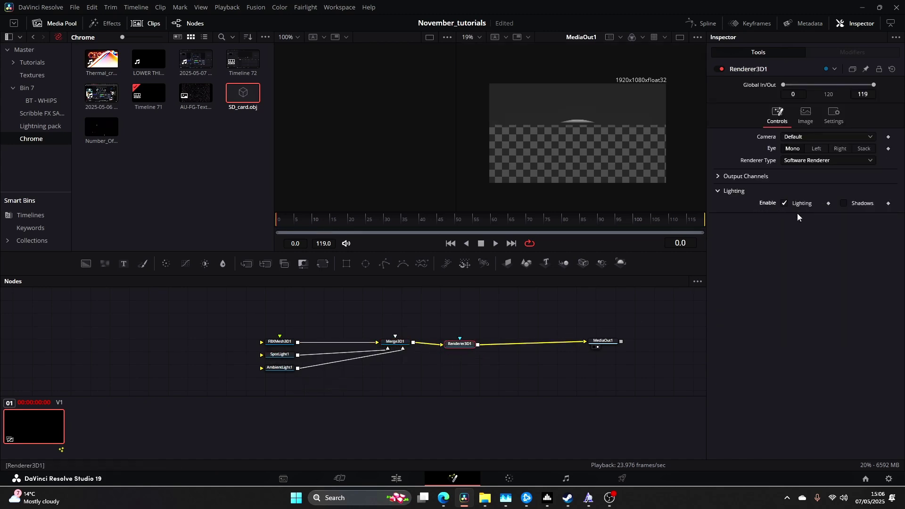
pyautogui.click(842, 202)
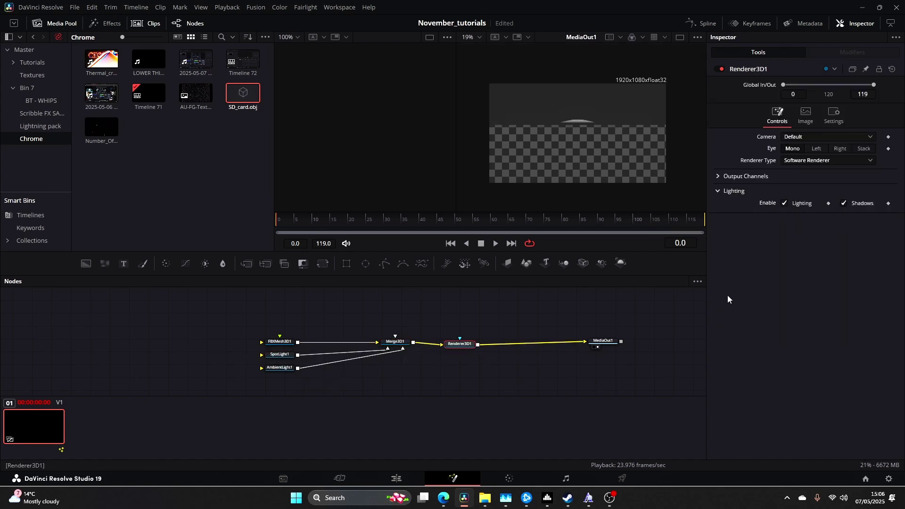
# - Set the SD card mesh's size to 0.006 and its Y translation to -0.244 to centre it in the frame
pyautogui.click(290, 345)
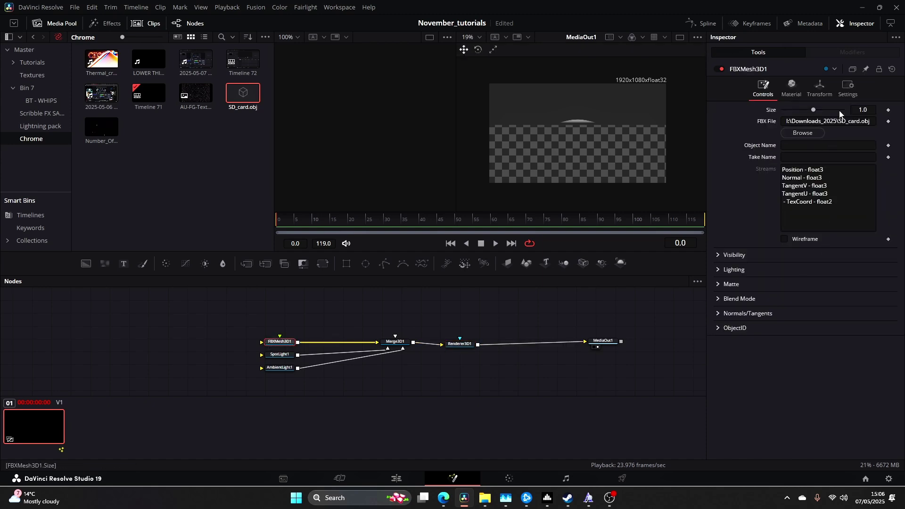
pyautogui.moveTo(864, 110); pyautogui.dragTo(588, 146)
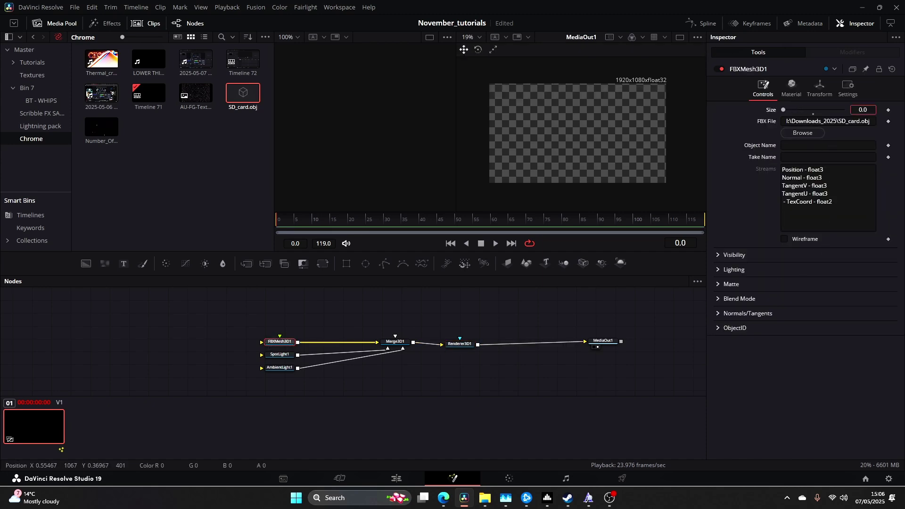
pyautogui.write('0.005')
pyautogui.press('Return')
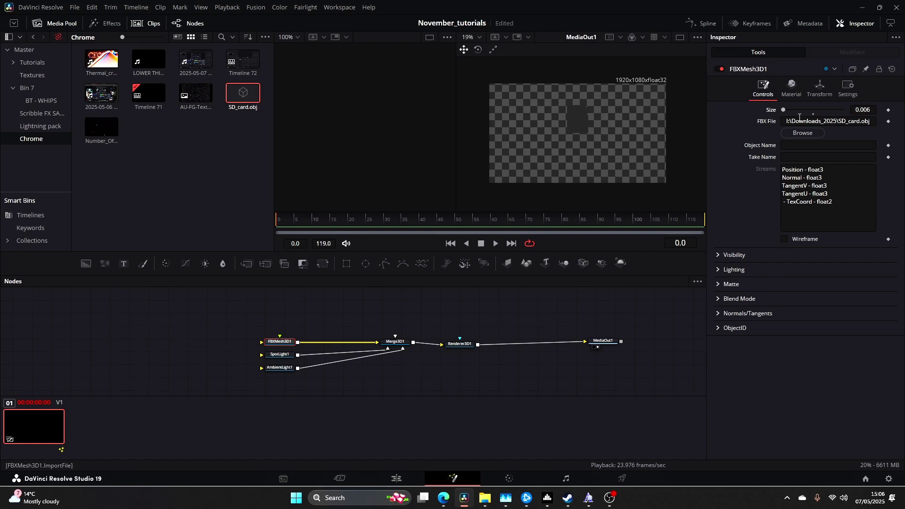
pyautogui.click(820, 87)
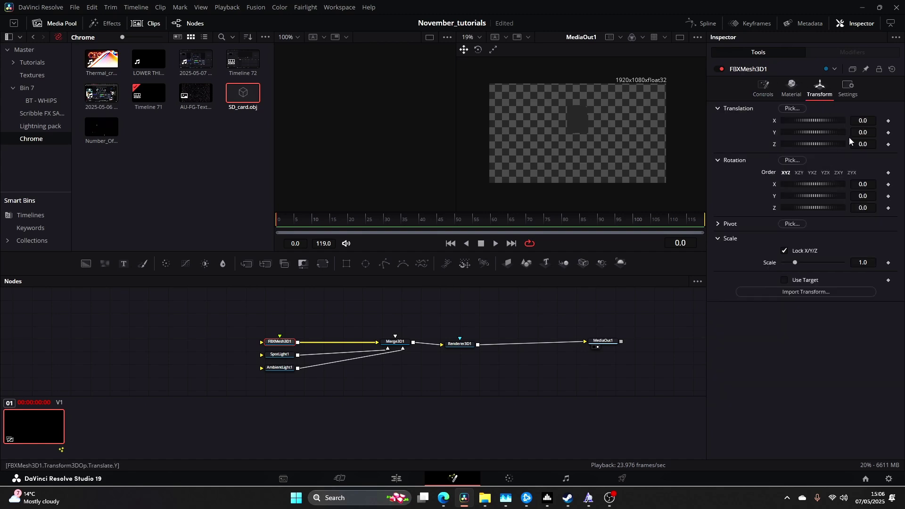
pyautogui.moveTo(850, 134); pyautogui.dragTo(850, 141)
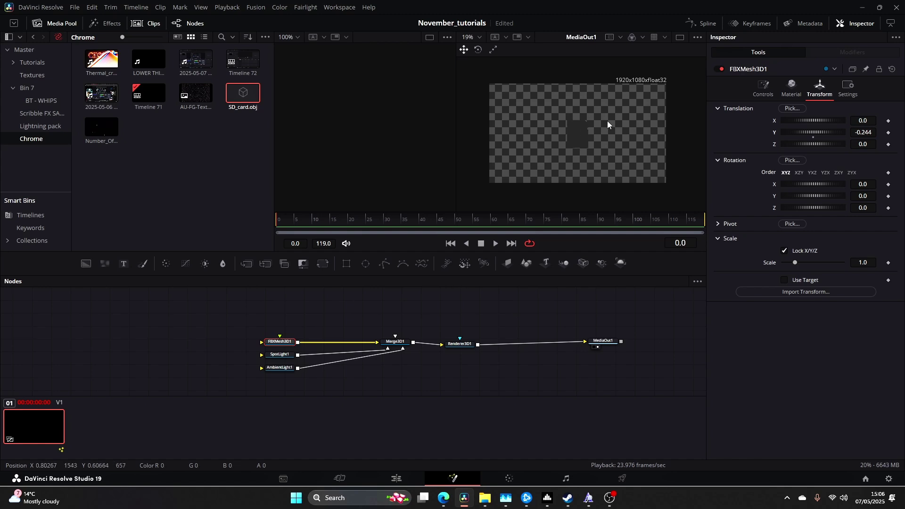
# - Show the spot light in the empty viewer and move it forward along Z so it lights the card
pyautogui.click(279, 356)
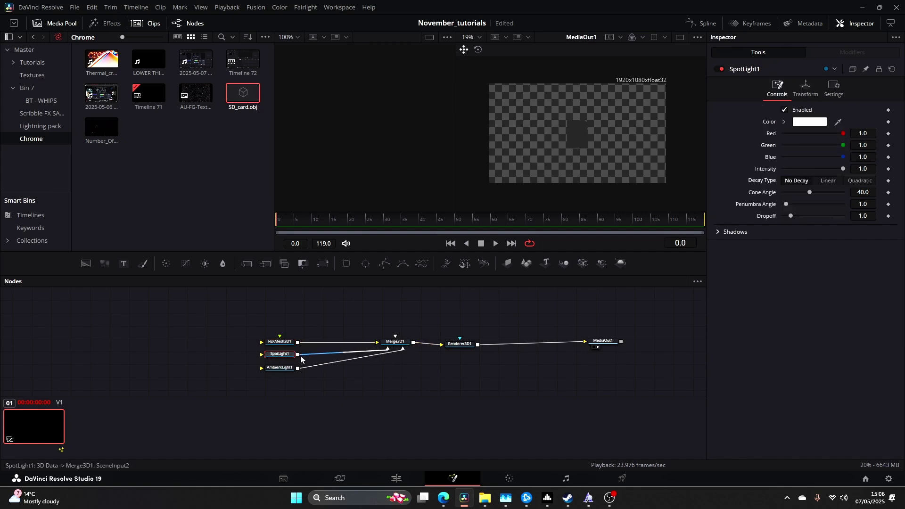
pyautogui.press('1')
pyautogui.moveTo(369, 134); pyautogui.dragTo(368, 183)
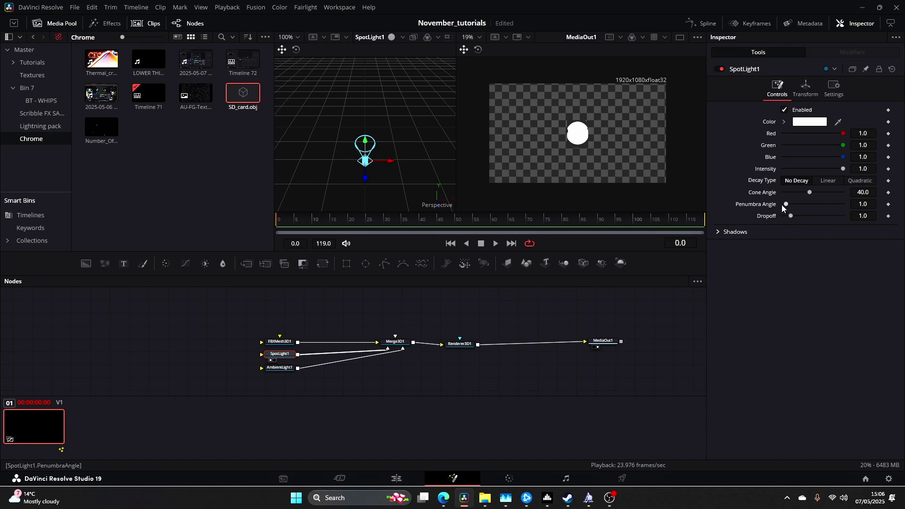
# - Soften the spot light with a penumbra angle of 20 and dropoff of 1.31, shifting it slightly back along Z
pyautogui.moveTo(788, 204); pyautogui.dragTo(844, 205)
pyautogui.scroll(3, 570, 136)
pyautogui.scroll(5, 588, 145)
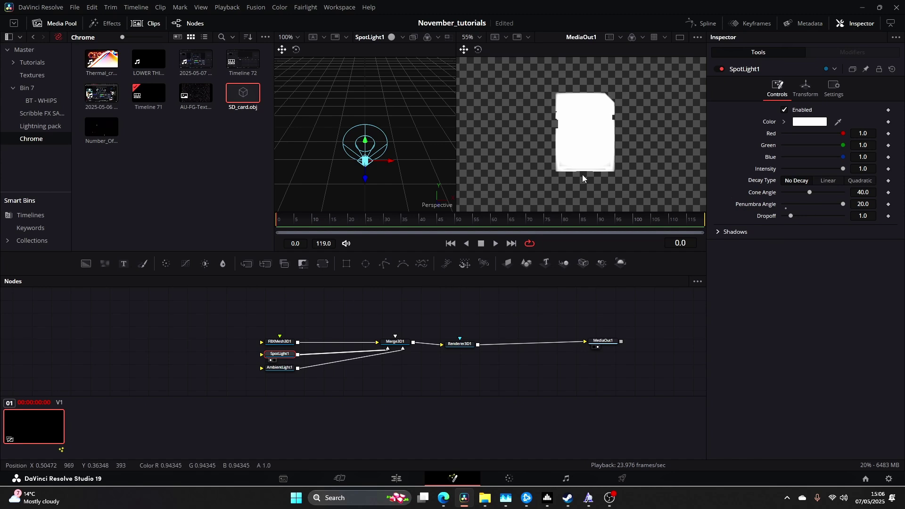
pyautogui.moveTo(366, 182)
pyautogui.mouseDown()
pyautogui.moveTo(364, 193)
pyautogui.moveTo(362, 148)
pyautogui.moveTo(362, 175)
pyautogui.mouseUp()
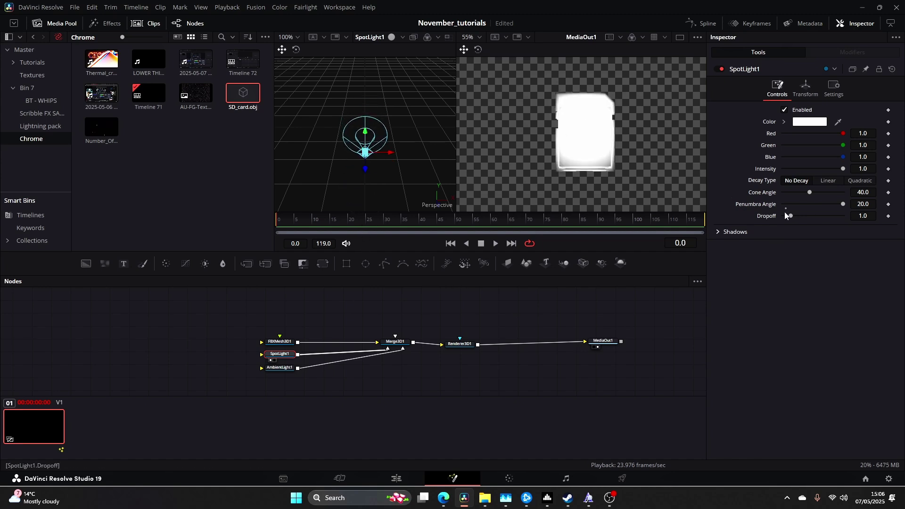
pyautogui.moveTo(791, 216)
pyautogui.mouseDown()
pyautogui.moveTo(819, 217)
pyautogui.moveTo(793, 218)
pyautogui.mouseUp()
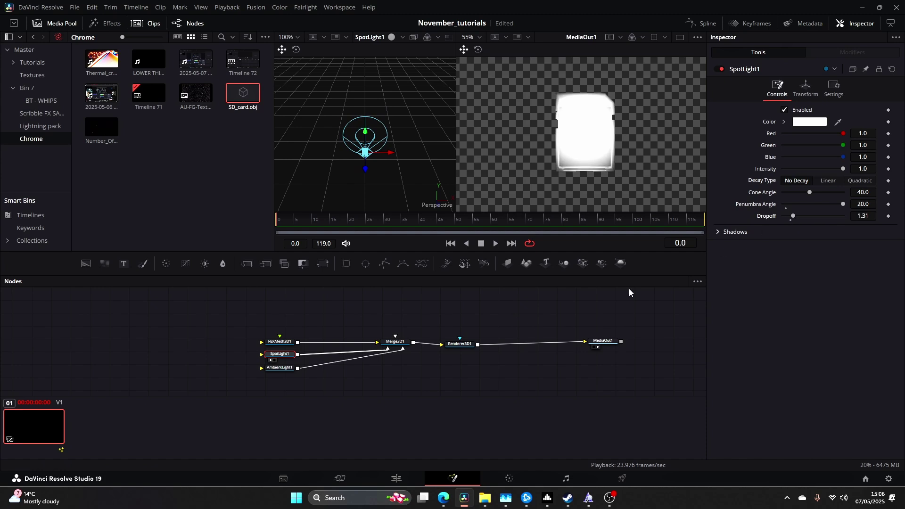
# - Set the spot light's colour to magenta-pink #ff20d6
pyautogui.click(810, 122)
pyautogui.moveTo(454, 162); pyautogui.dragTo(460, 171)
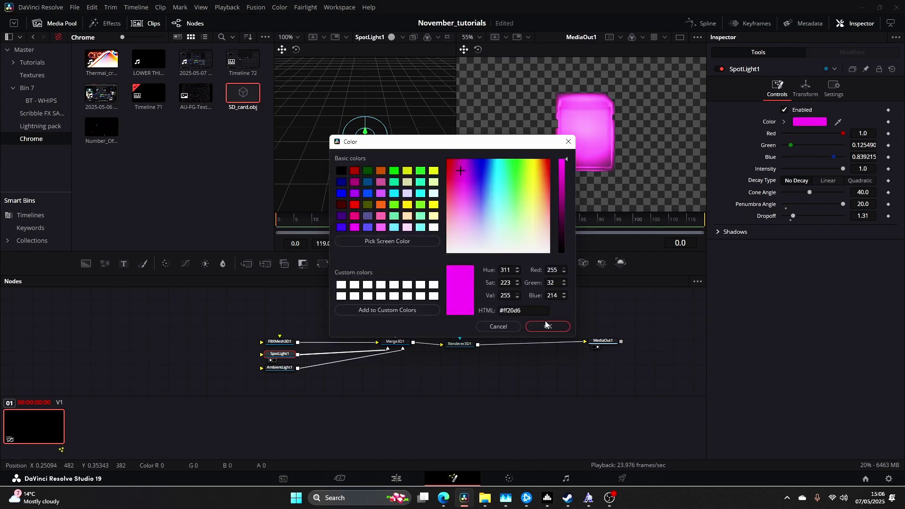
pyautogui.click(548, 326)
# - Set the ambient light's colour to black, #000000
pyautogui.click(280, 367)
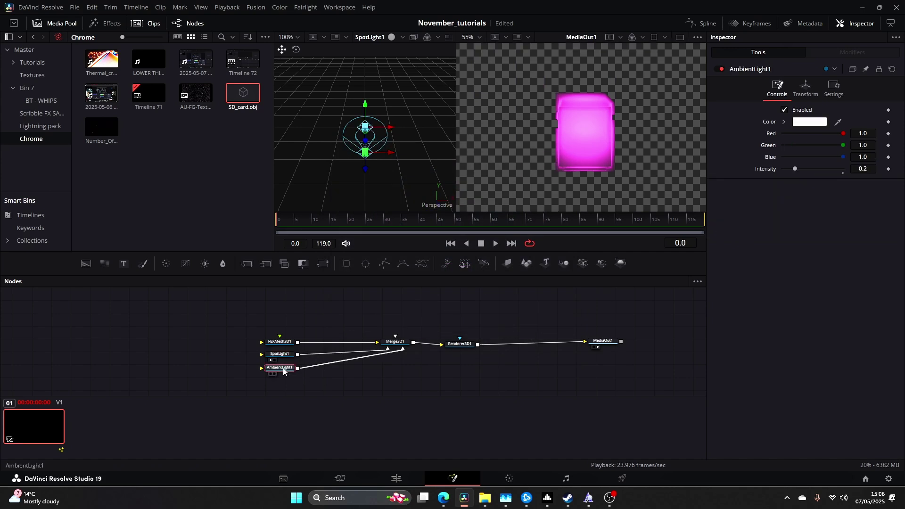
pyautogui.click(809, 121)
pyautogui.click(344, 172)
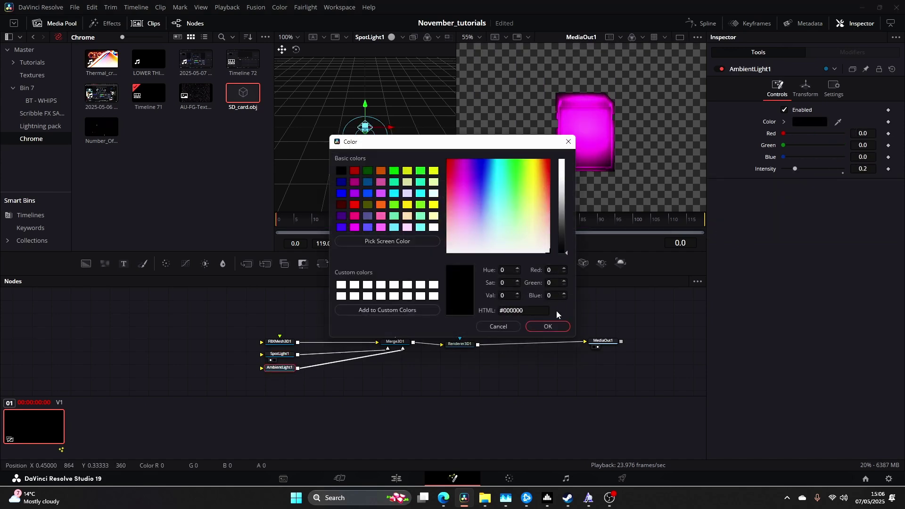
pyautogui.click(544, 323)
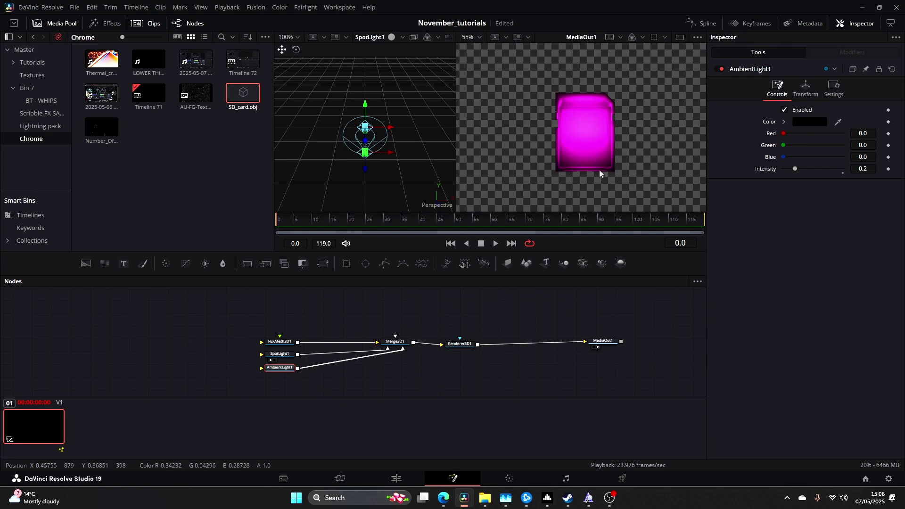
# - Spread out the node layout, placing the spot and ambient lights below the 3D merge and the mesh node further upstream
pyautogui.moveTo(218, 318); pyautogui.dragTo(356, 386)
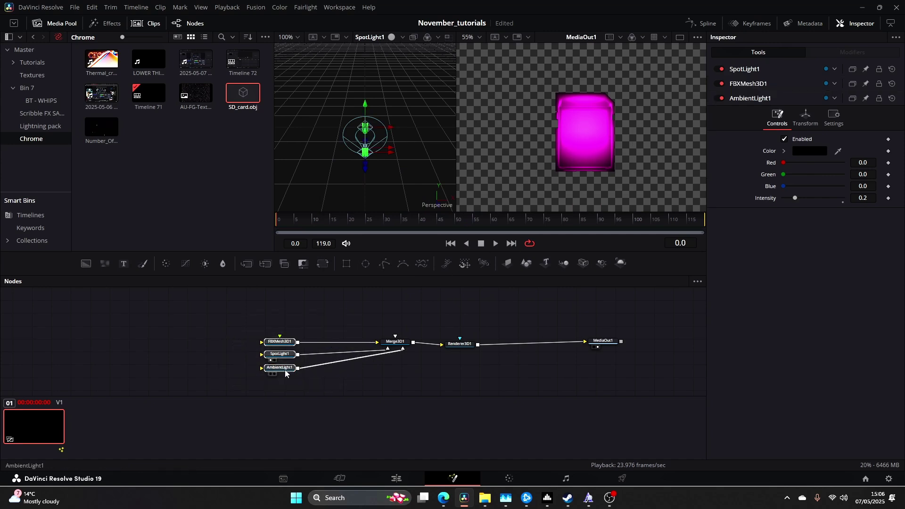
pyautogui.moveTo(279, 355); pyautogui.dragTo(411, 381)
pyautogui.click(216, 345)
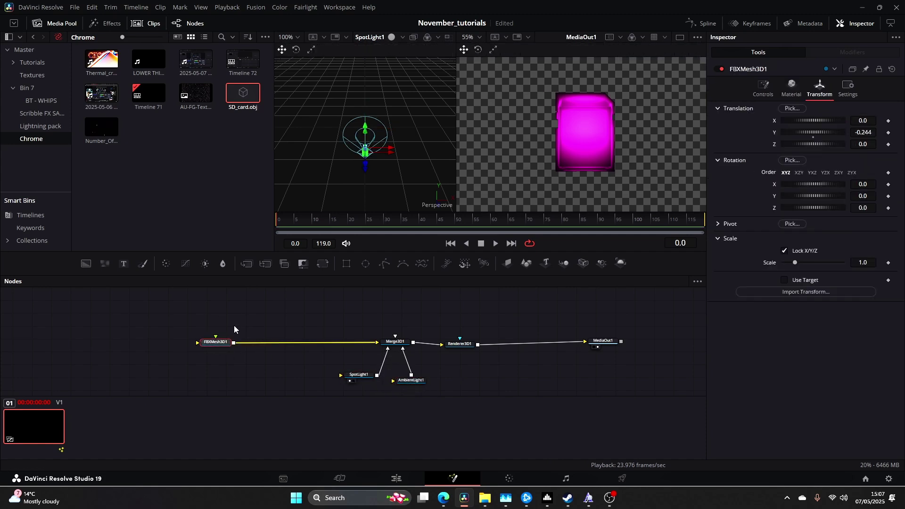
# - Insert a Replace Material 3D node between the SD card mesh and the 3D merge
pyautogui.hotkey('shift', 'space')
pyautogui.write('repla')
pyautogui.press('Return')
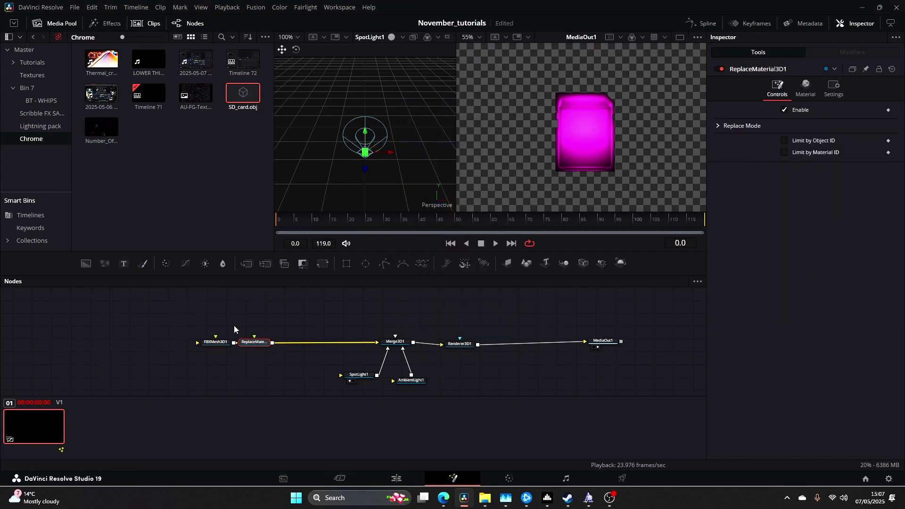
# - Add the Chrome shader from the Fusion template shaders and connect it to the Replace Material node's material input
pyautogui.click(105, 23)
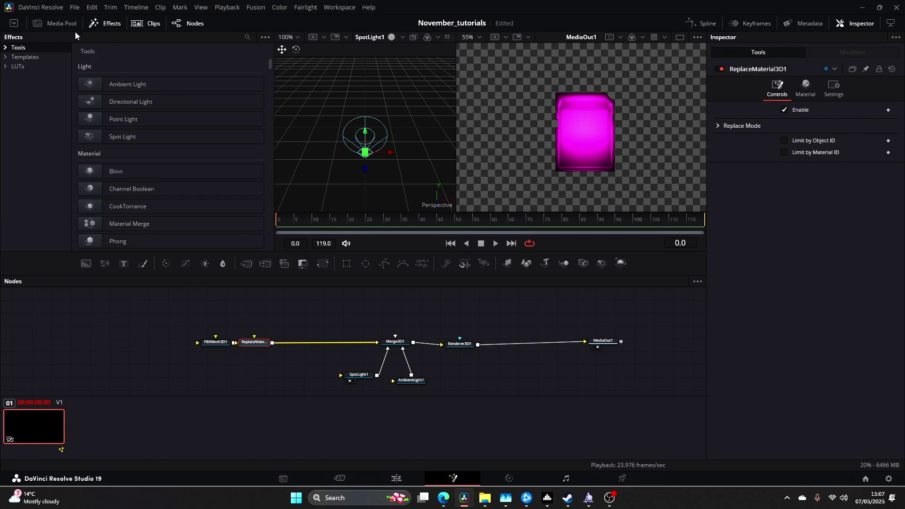
pyautogui.click(5, 57)
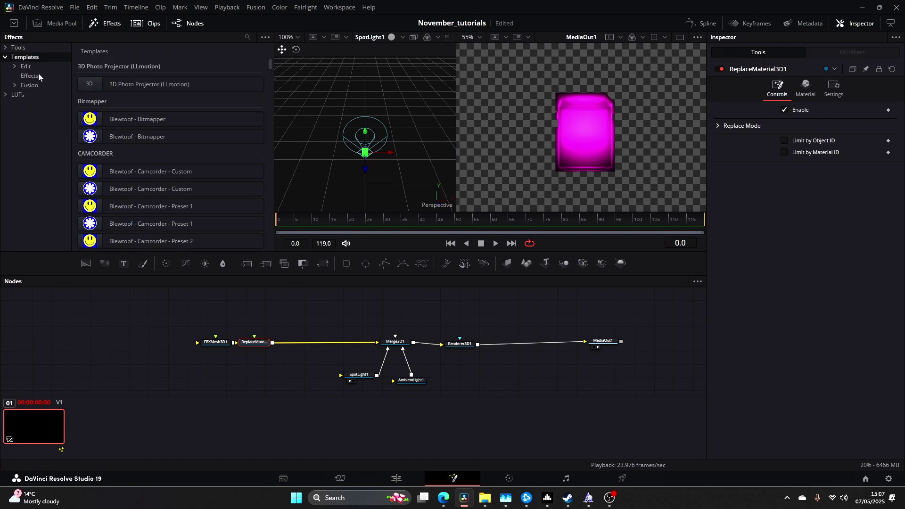
pyautogui.click(29, 86)
pyautogui.click(15, 85)
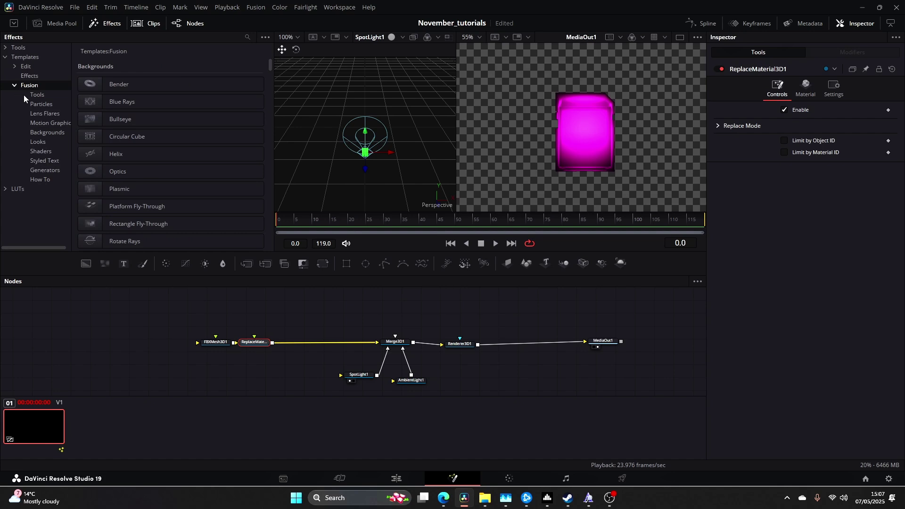
pyautogui.click(43, 152)
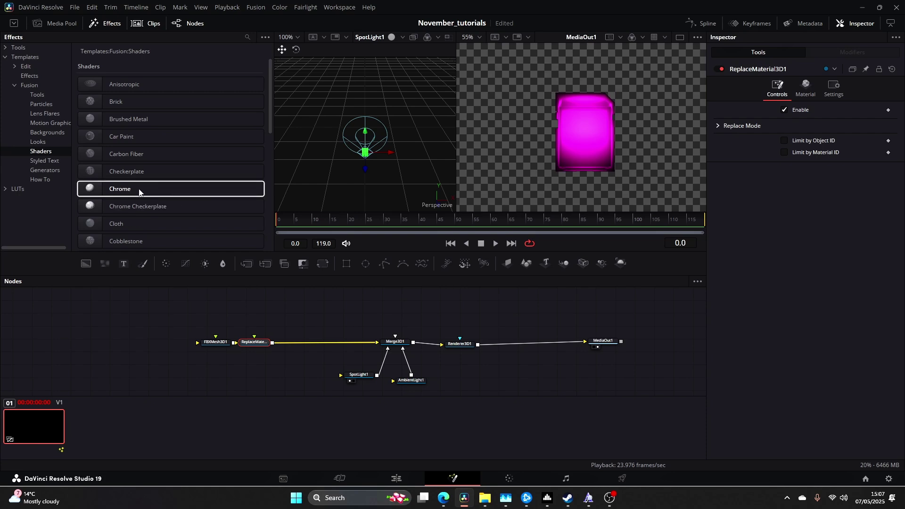
pyautogui.moveTo(139, 192)
pyautogui.mouseDown()
pyautogui.moveTo(205, 285)
pyautogui.moveTo(282, 309)
pyautogui.moveTo(282, 348)
pyautogui.moveTo(208, 356)
pyautogui.mouseUp()
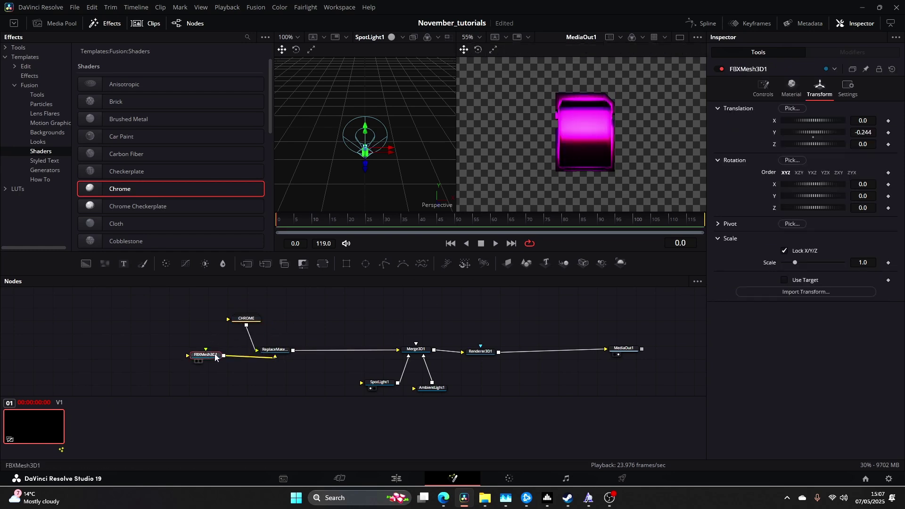
# - Ungroup the Chrome shader into its individual nodes and move them clear above the main 3D chain
pyautogui.rightClick(253, 320)
pyautogui.click(291, 142)
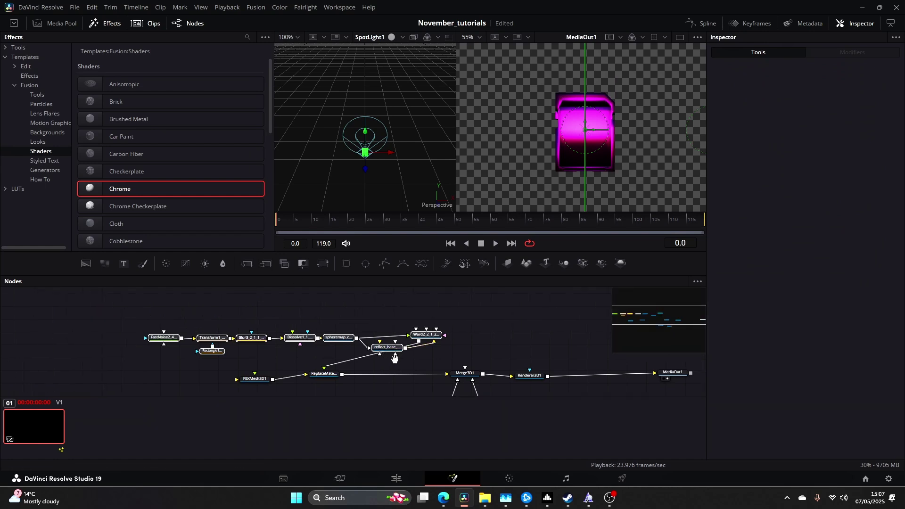
pyautogui.moveTo(317, 340); pyautogui.dragTo(229, 312)
pyautogui.click(429, 336)
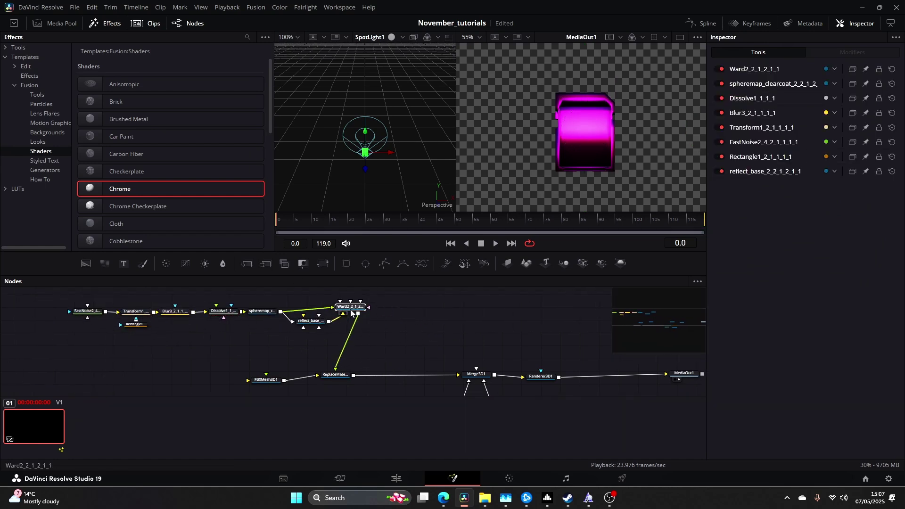
# - Preview the Ward, spheremap and Dissolve nodes of the chrome shader one after another in the first viewer
pyautogui.click(341, 314)
pyautogui.moveTo(397, 314); pyautogui.dragTo(460, 339)
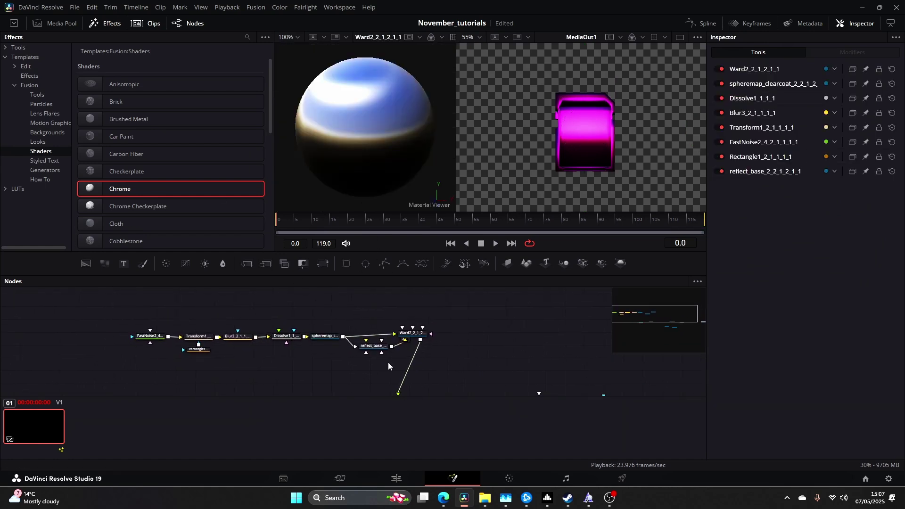
pyautogui.click(326, 336)
pyautogui.press('1')
pyautogui.click(285, 336)
pyautogui.press('1')
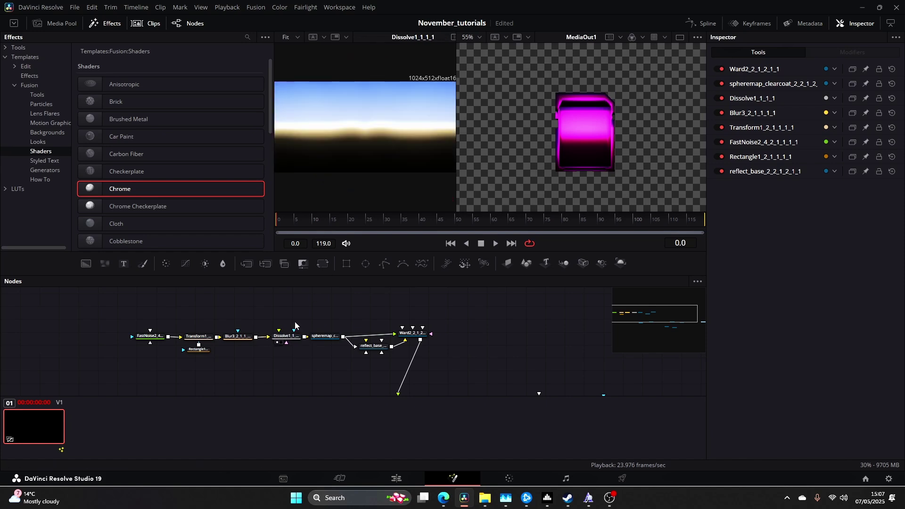
# - Move the FastNoise, Transform and Rectangle nodes away from the Blur and insert a Merge node after the Transform
pyautogui.moveTo(111, 327); pyautogui.dragTo(235, 362)
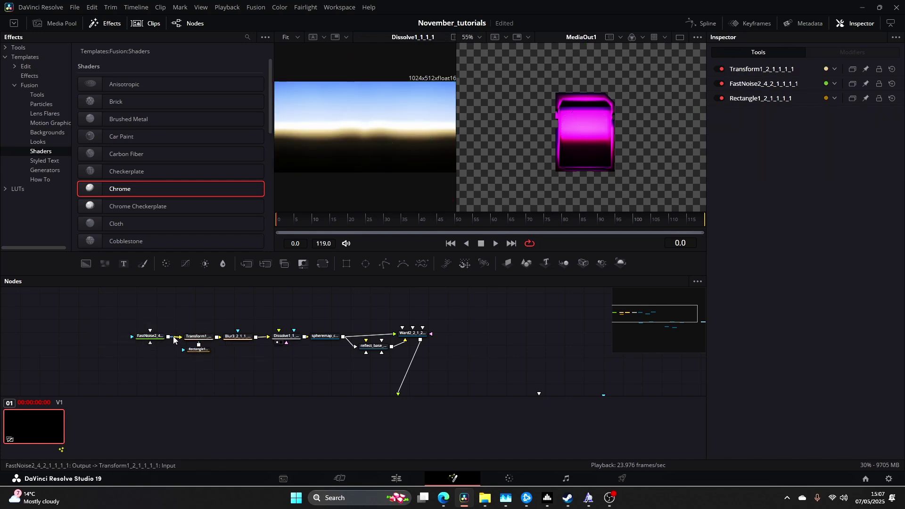
pyautogui.moveTo(179, 343); pyautogui.dragTo(118, 341)
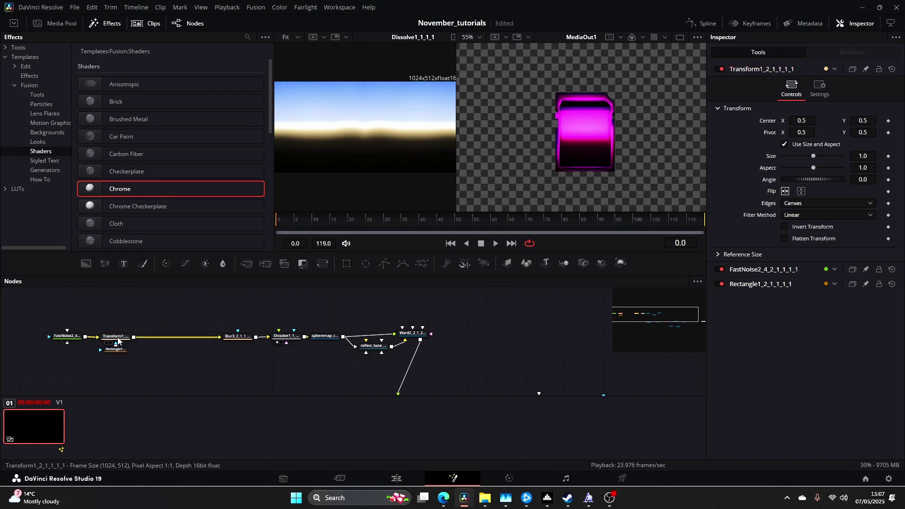
pyautogui.click(117, 340)
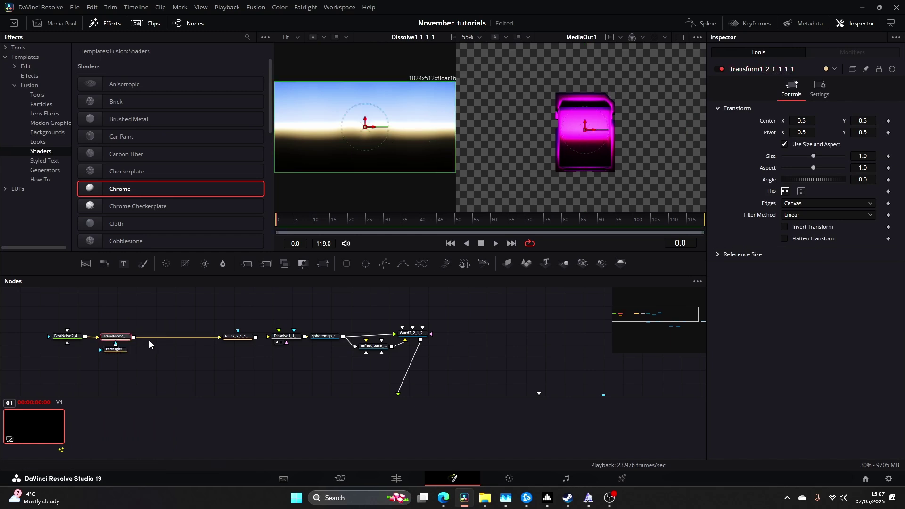
pyautogui.hotkey('shift', 'space')
pyautogui.write('repla')
pyautogui.press('BackSpace')
pyautogui.press('BackSpace')
pyautogui.press('BackSpace')
pyautogui.press('BackSpace')
pyautogui.press('BackSpace')
pyautogui.write('merge')
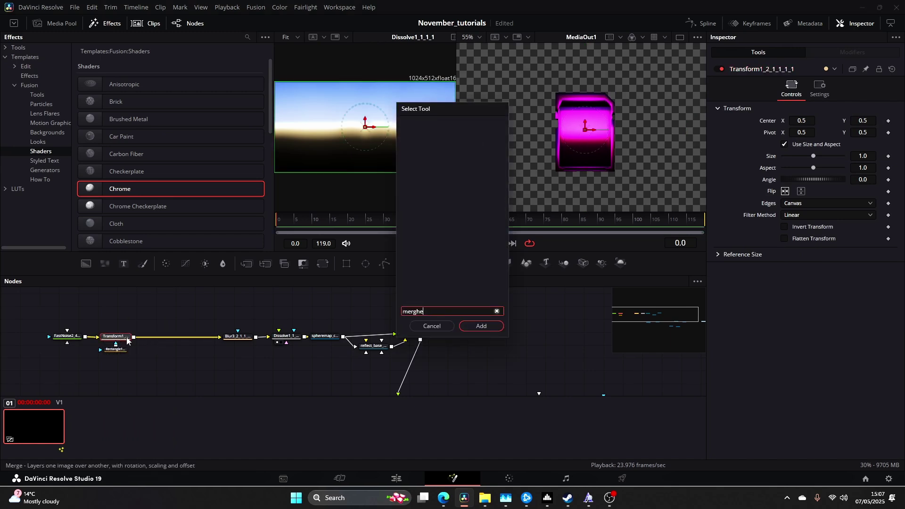
pyautogui.press('Return')
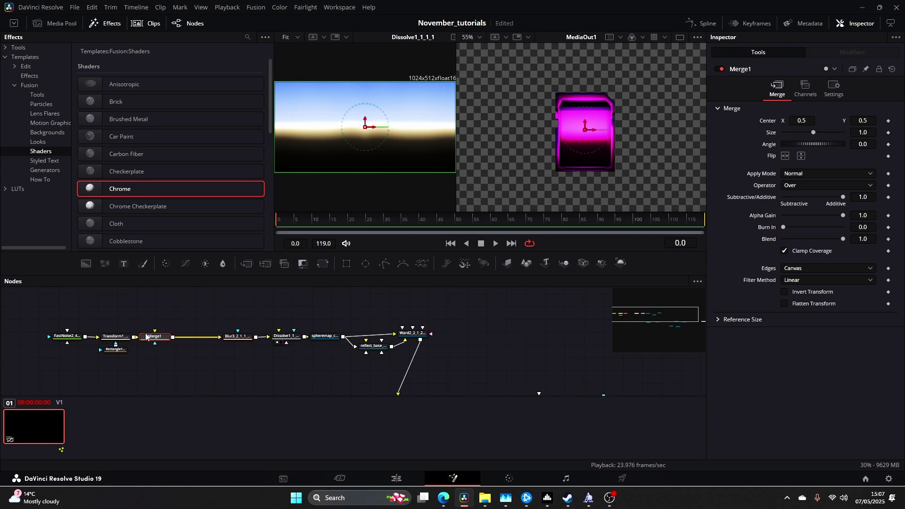
# - Find the Plasma generator among the effects and connect it to the new Merge node's foreground input
pyautogui.click(22, 48)
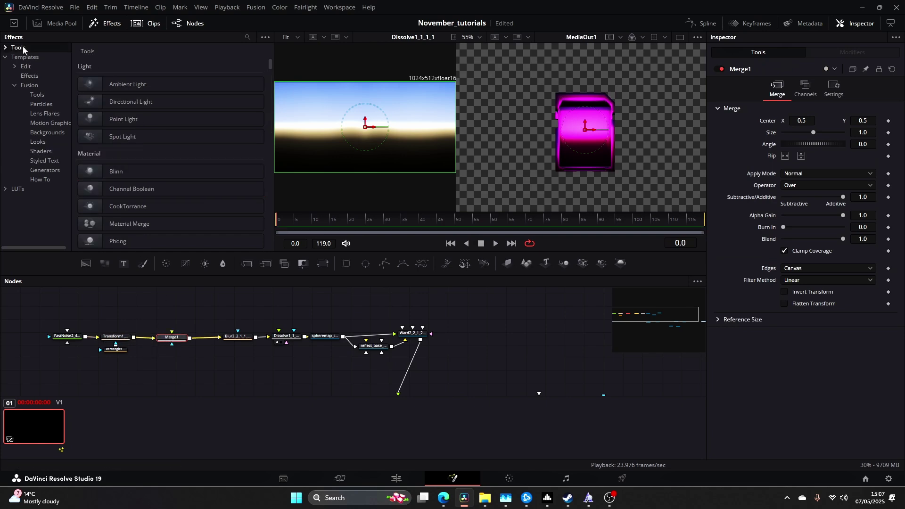
pyautogui.click(247, 38)
pyautogui.write('plsa')
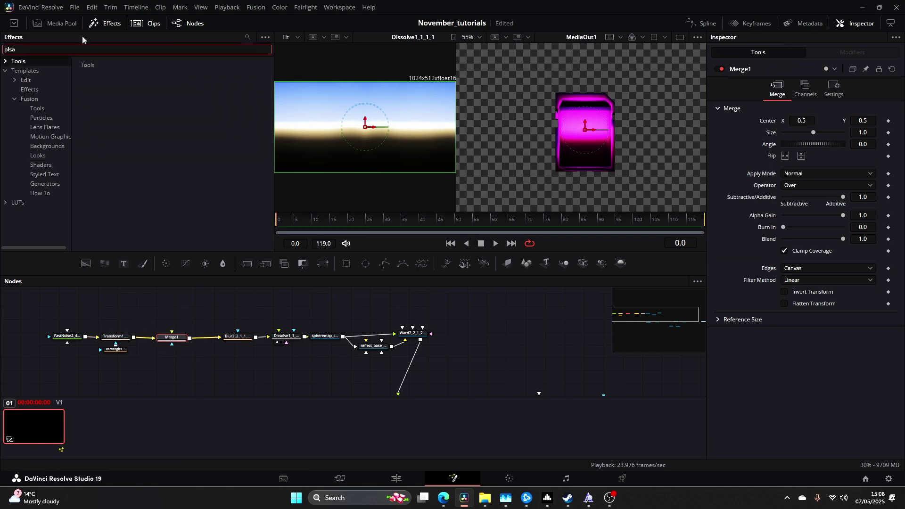
pyautogui.press('BackSpace')
pyautogui.press('BackSpace')
pyautogui.write('as')
pyautogui.moveTo(116, 80); pyautogui.dragTo(173, 344)
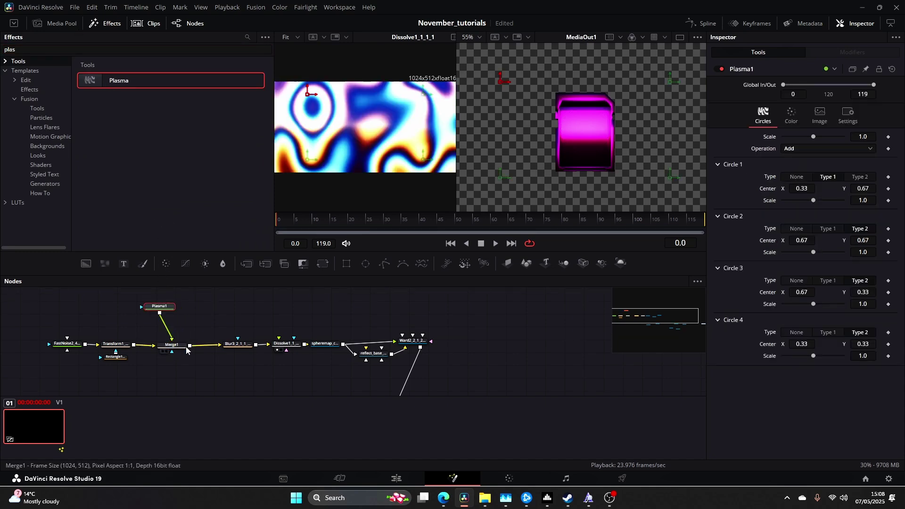
# - Examine the plasma's effect on the rendered card and preview the Blur, Dissolve and spheremap nodes in turn
pyautogui.scroll(3, 584, 133)
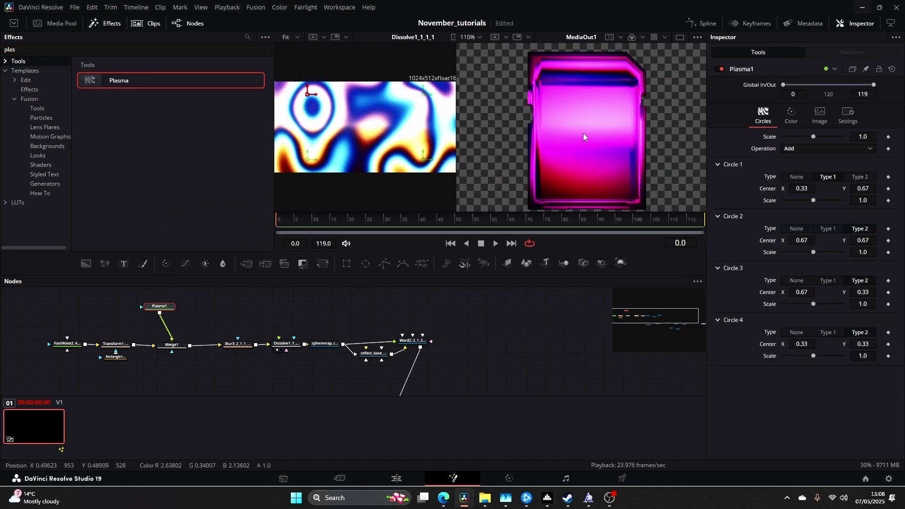
pyautogui.scroll(-1, 584, 134)
pyautogui.moveTo(469, 325); pyautogui.dragTo(470, 304)
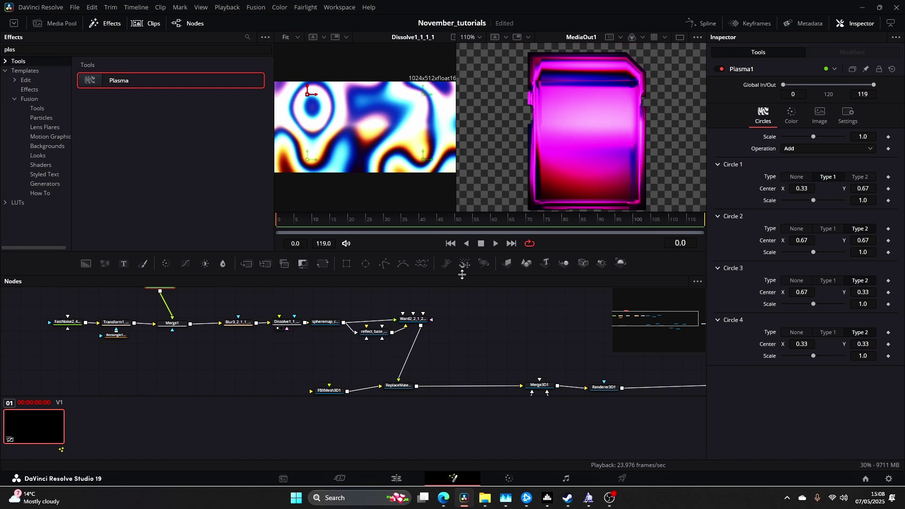
pyautogui.moveTo(236, 320); pyautogui.dragTo(382, 177)
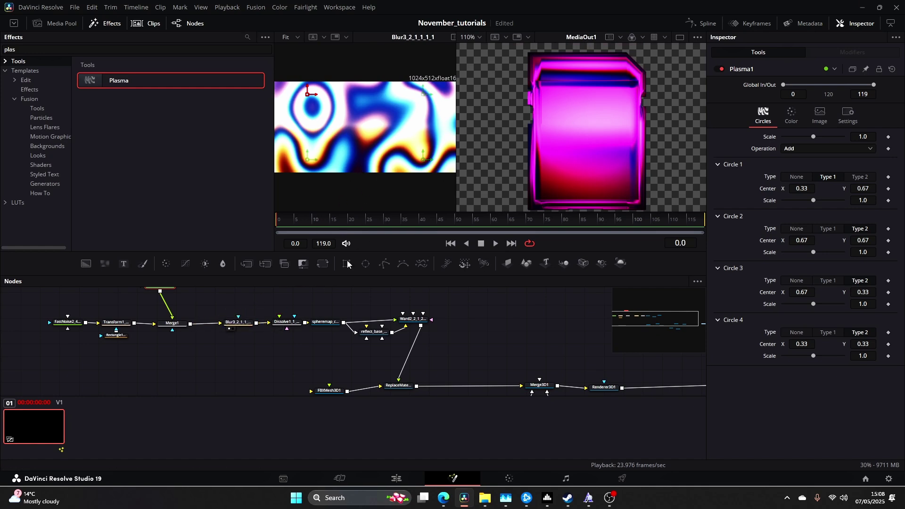
pyautogui.moveTo(347, 312); pyautogui.dragTo(324, 335)
pyautogui.moveTo(265, 345); pyautogui.dragTo(385, 184)
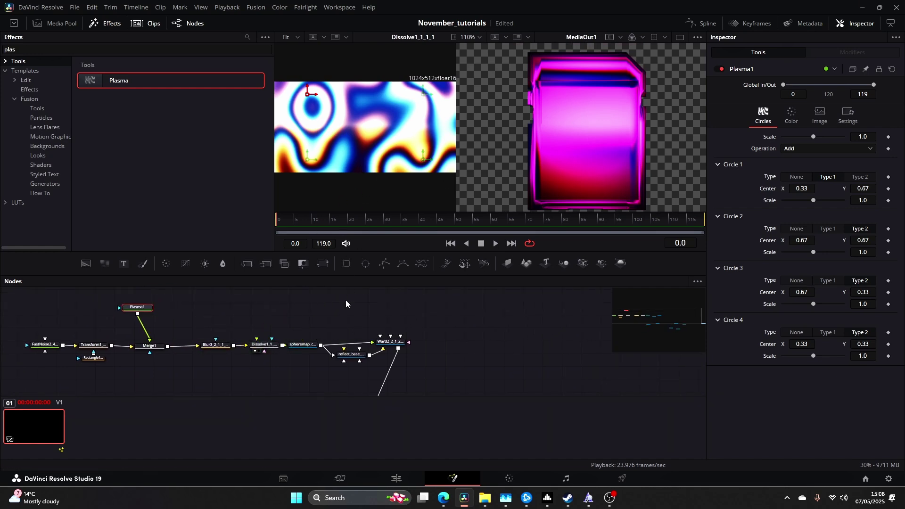
pyautogui.moveTo(305, 345); pyautogui.dragTo(366, 127)
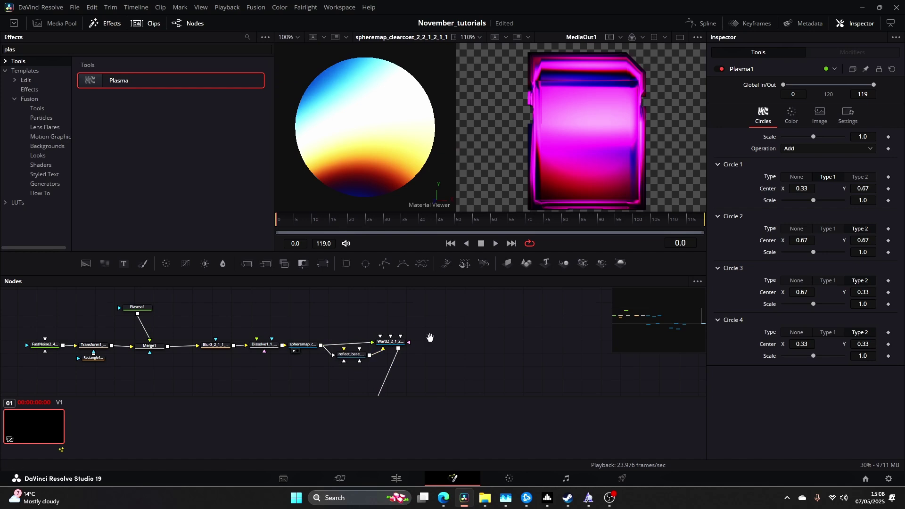
pyautogui.moveTo(430, 338); pyautogui.dragTo(402, 352)
# - Add an unconnected Bump Map node near the Ward shader node
pyautogui.click(367, 358)
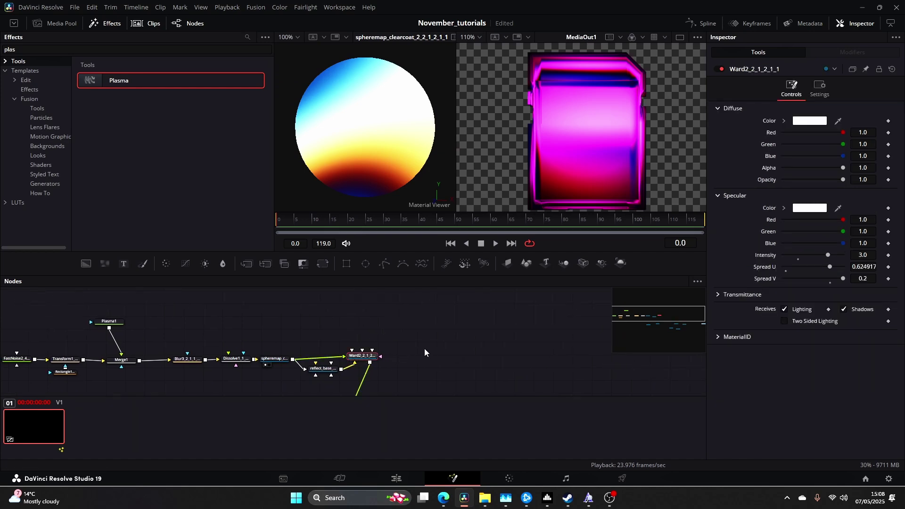
pyautogui.click(420, 321)
pyautogui.hotkey('shift', 'space')
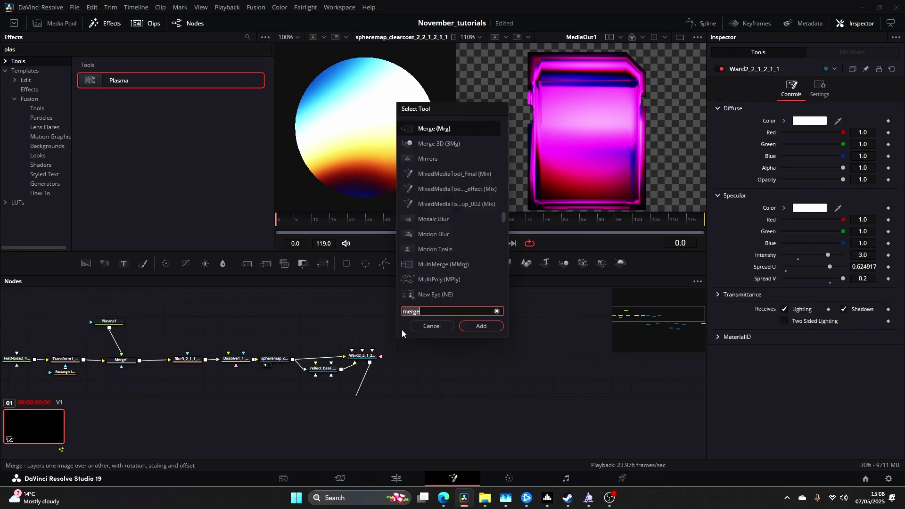
pyautogui.write('bump')
pyautogui.press('Return')
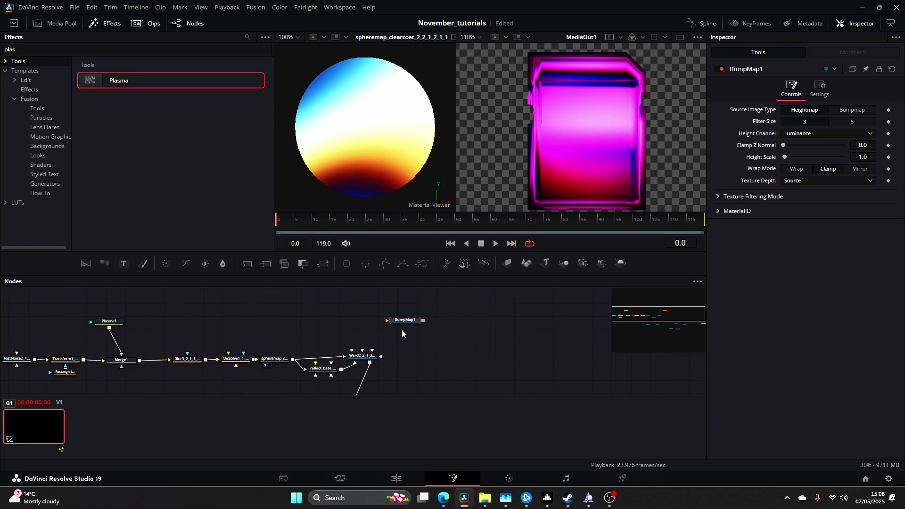
# - Feed the AU-FG-Texture1-8K.jpg image into the Bump Map node and connect the bump map to the Ward shader
pyautogui.click(60, 23)
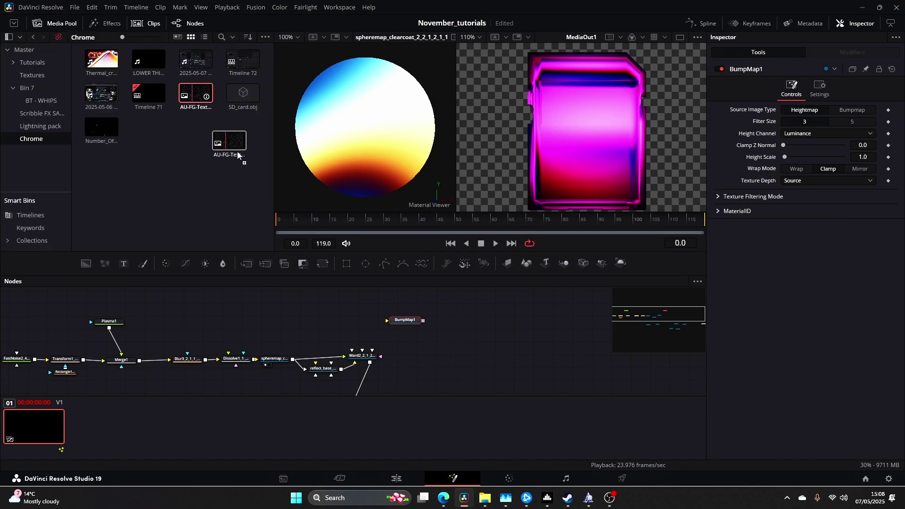
pyautogui.moveTo(238, 156); pyautogui.dragTo(456, 311)
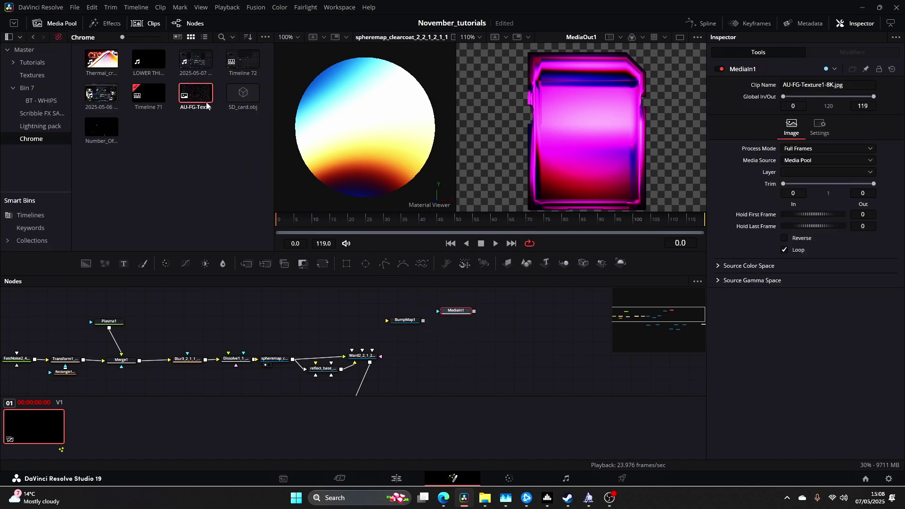
pyautogui.moveTo(409, 323); pyautogui.dragTo(409, 332)
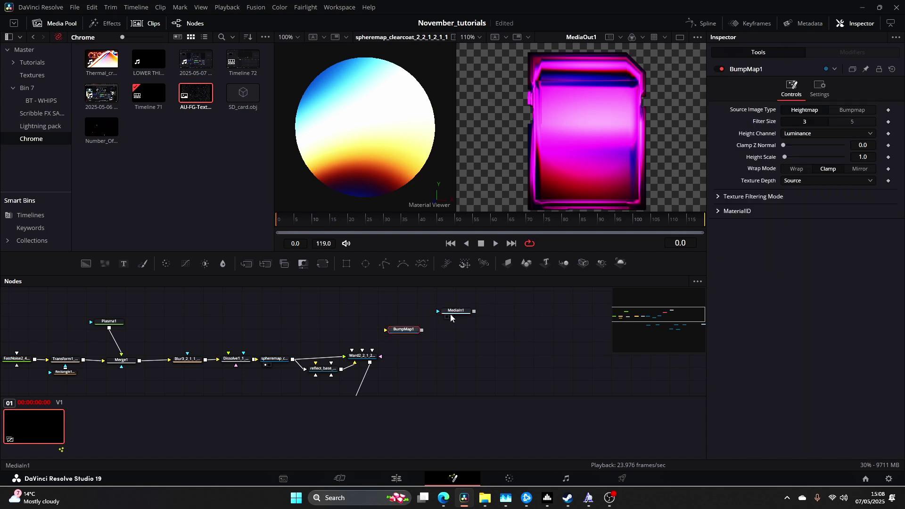
pyautogui.moveTo(451, 312); pyautogui.dragTo(383, 326)
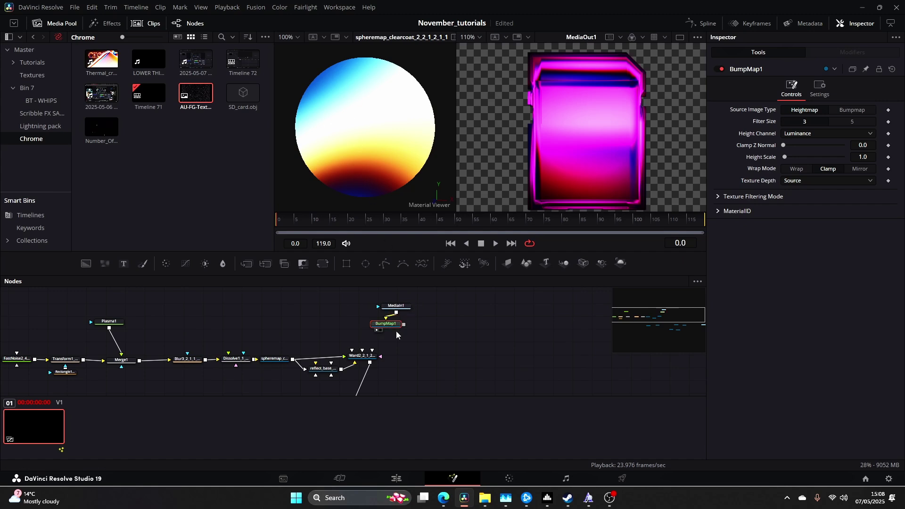
pyautogui.moveTo(392, 324); pyautogui.dragTo(362, 356)
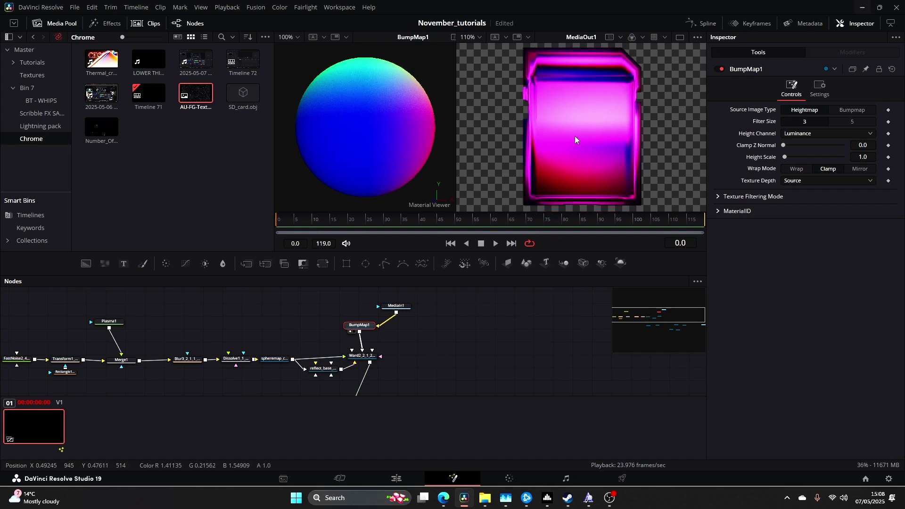
# - Raise the bump map's Height Scale to about 46.46 and inspect the card's surface texture up close
pyautogui.scroll(3, 575, 136)
pyautogui.moveTo(444, 287); pyautogui.dragTo(438, 271)
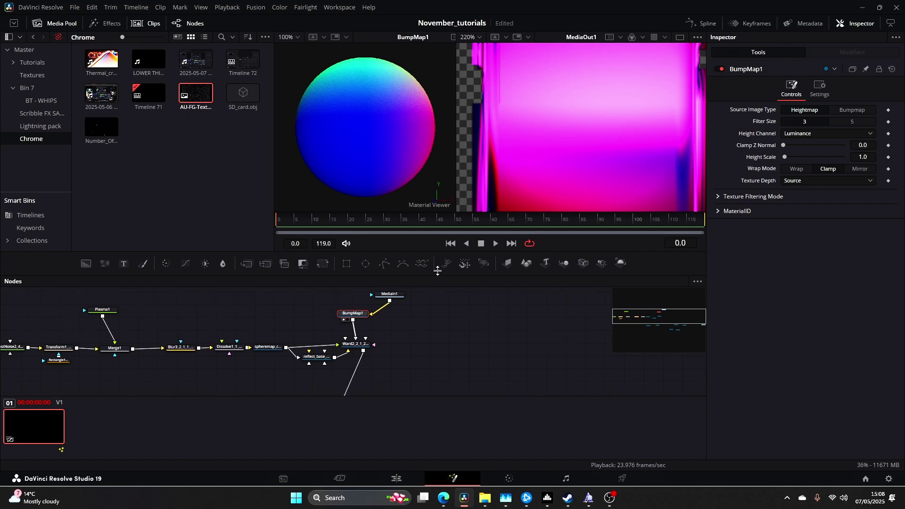
pyautogui.click(400, 295)
pyautogui.click(353, 326)
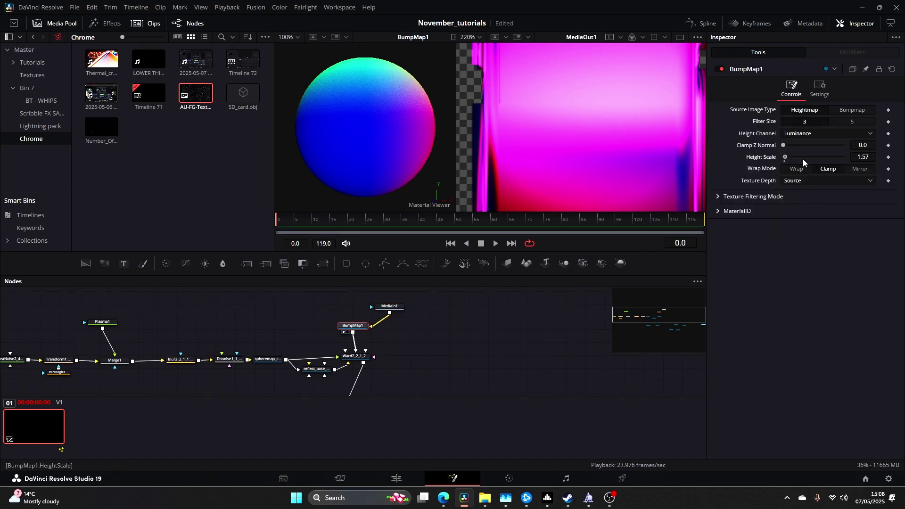
pyautogui.moveTo(804, 162); pyautogui.dragTo(832, 163)
pyautogui.moveTo(678, 176); pyautogui.dragTo(640, 108)
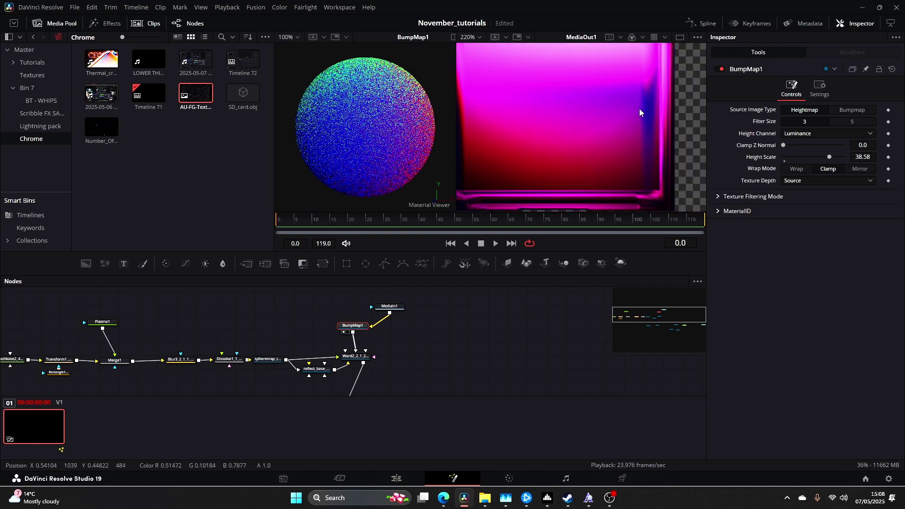
pyautogui.scroll(3, 604, 138)
pyautogui.moveTo(604, 138); pyautogui.dragTo(698, 122)
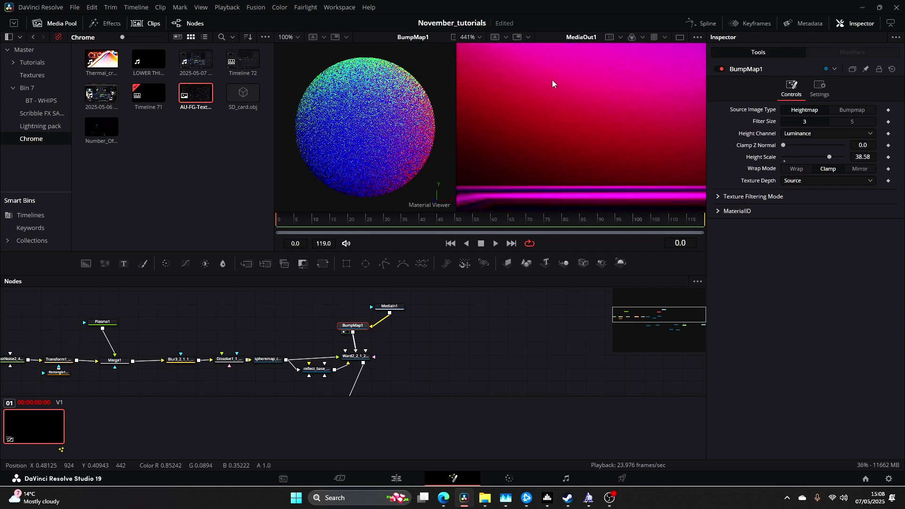
pyautogui.scroll(-3, 609, 115)
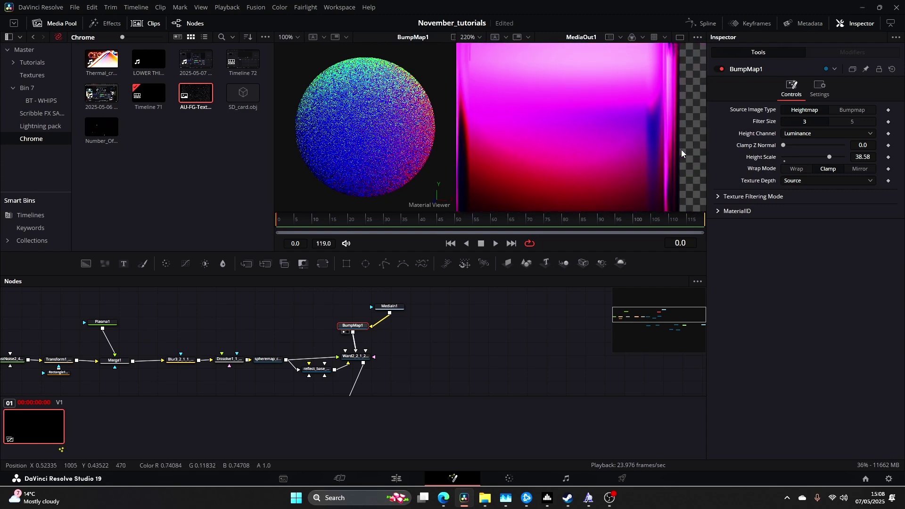
pyautogui.scroll(-3, 619, 132)
pyautogui.moveTo(619, 116); pyautogui.dragTo(610, 143)
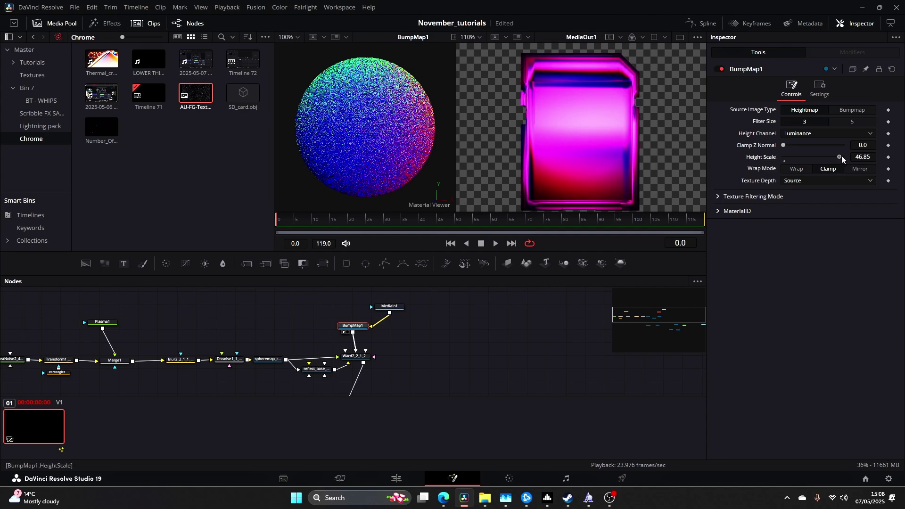
pyautogui.moveTo(841, 155); pyautogui.dragTo(841, 156)
# - Preview the Plasma and FastNoise nodes, then recolour the FastNoise gradient's stop at 0.507042 from its centre to black (#000000)
pyautogui.moveTo(452, 314); pyautogui.dragTo(502, 299)
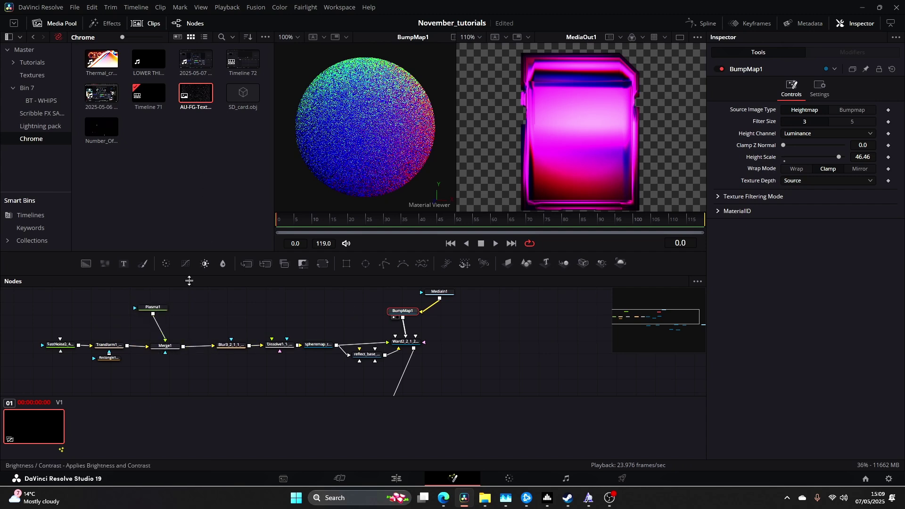
pyautogui.click(143, 313)
pyautogui.moveTo(169, 322); pyautogui.dragTo(261, 318)
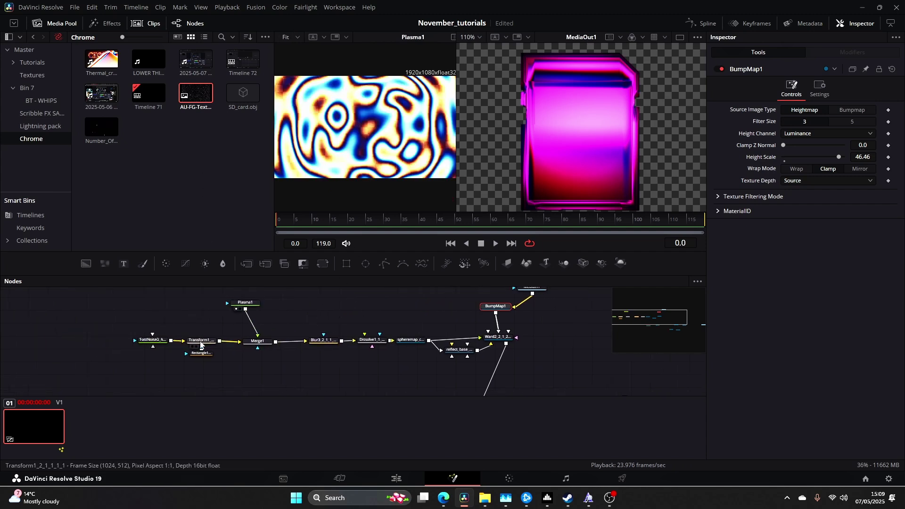
pyautogui.scroll(3, 376, 161)
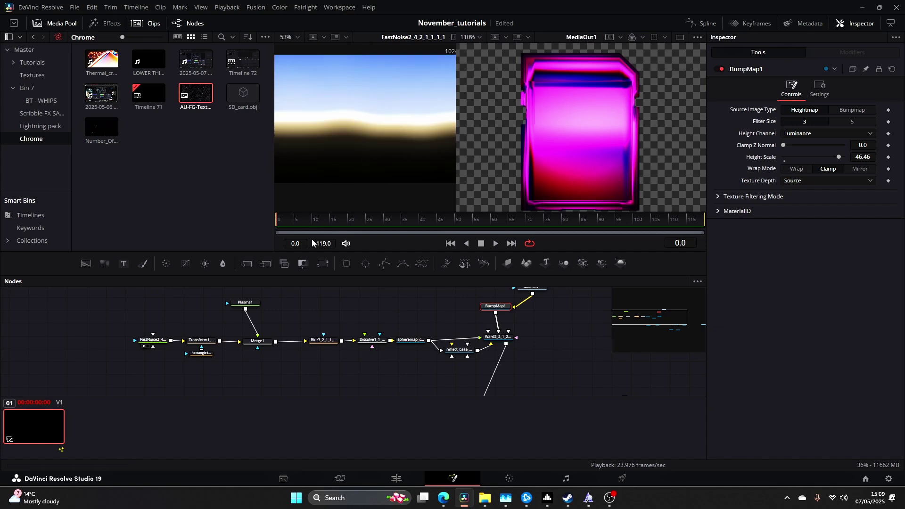
pyautogui.click(154, 340)
pyautogui.click(793, 115)
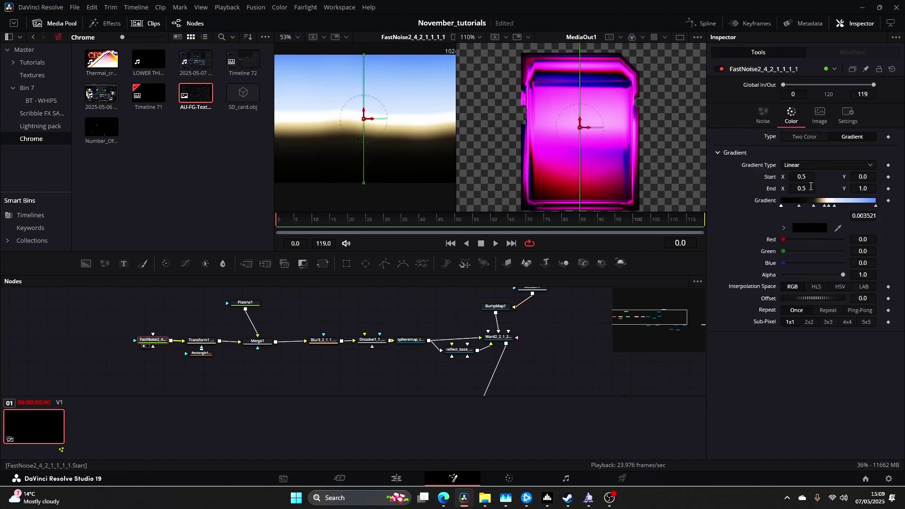
pyautogui.click(828, 206)
pyautogui.click(817, 230)
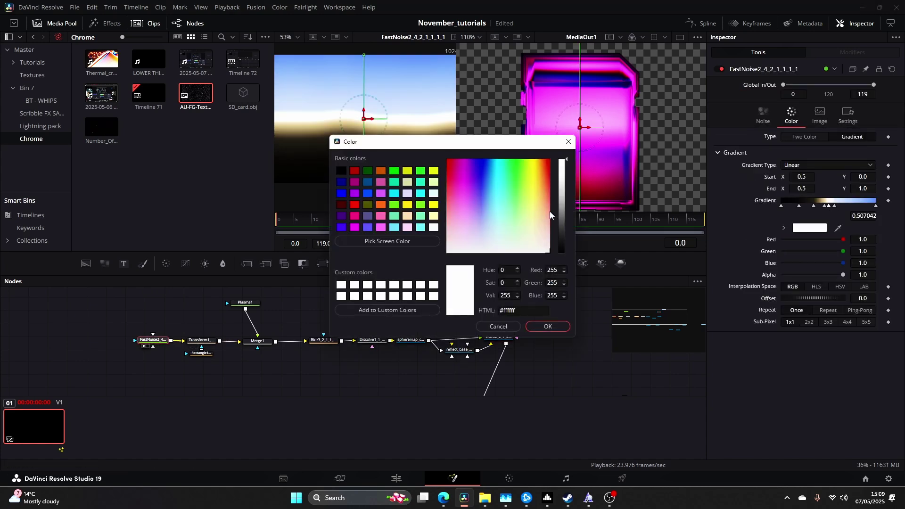
pyautogui.moveTo(560, 190); pyautogui.dragTo(564, 286)
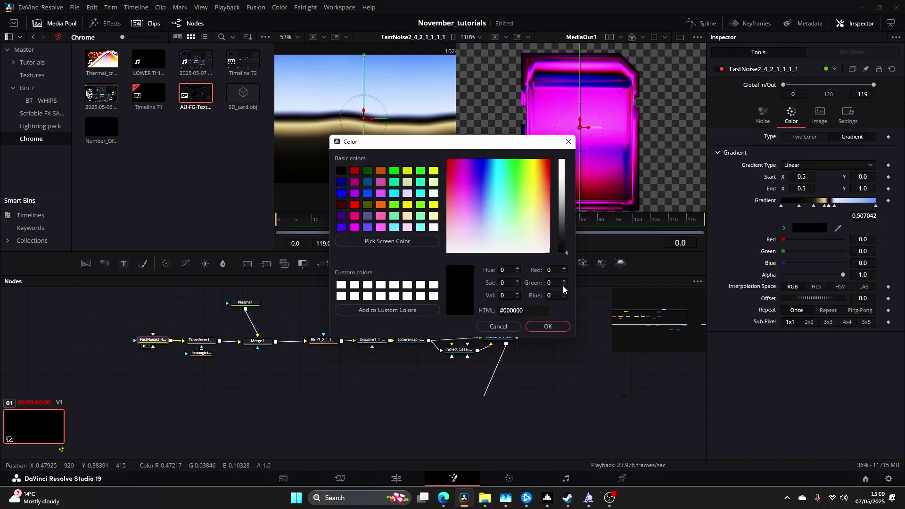
pyautogui.click(547, 328)
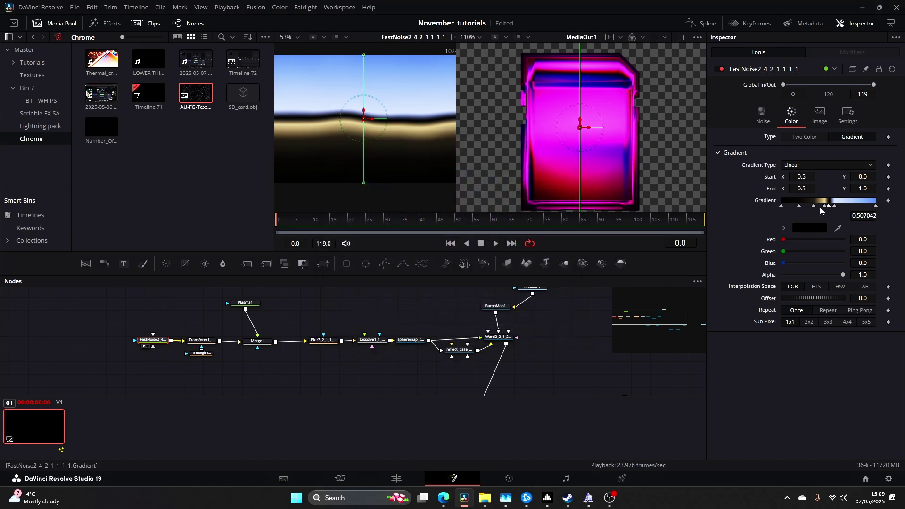
# - Recolour the FastNoise gradient's stop at 0.457746 to black after trying other colours
pyautogui.click(825, 206)
pyautogui.click(810, 227)
pyautogui.click(477, 177)
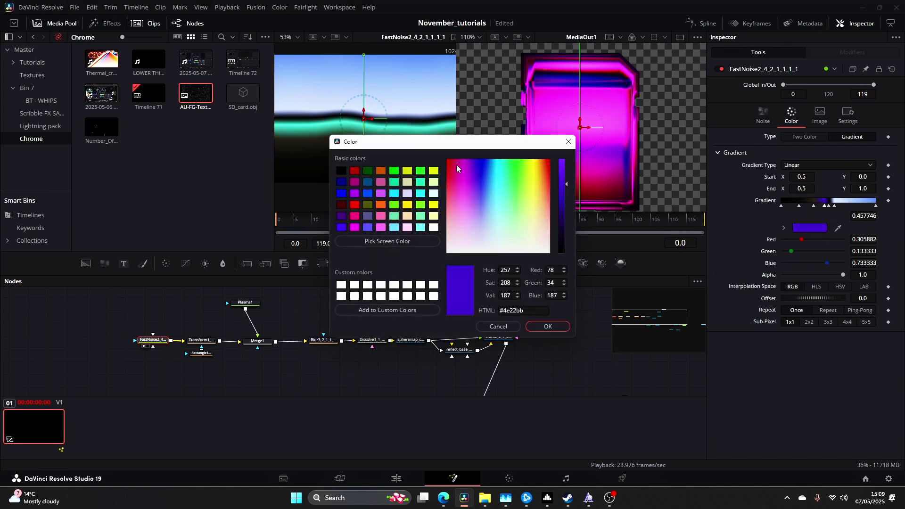
pyautogui.moveTo(457, 168); pyautogui.dragTo(487, 250)
pyautogui.click(564, 195)
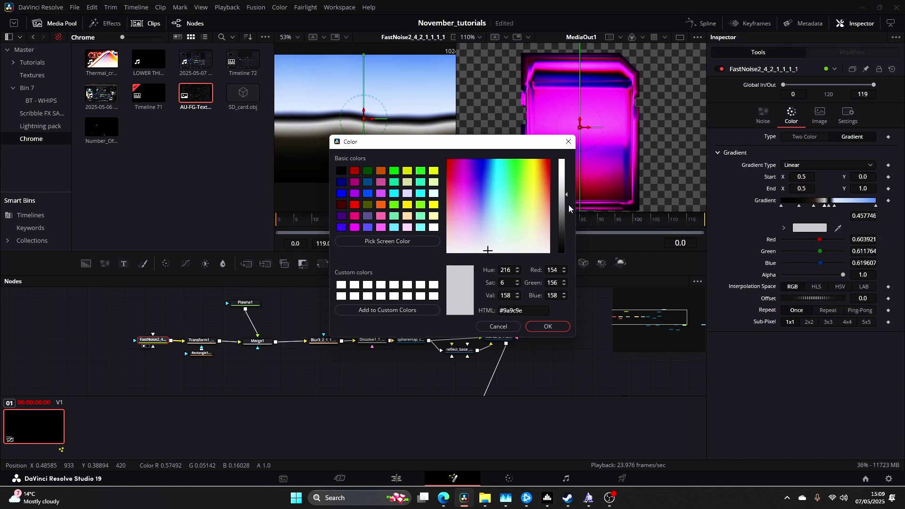
pyautogui.moveTo(571, 209); pyautogui.dragTo(573, 290)
pyautogui.click(548, 327)
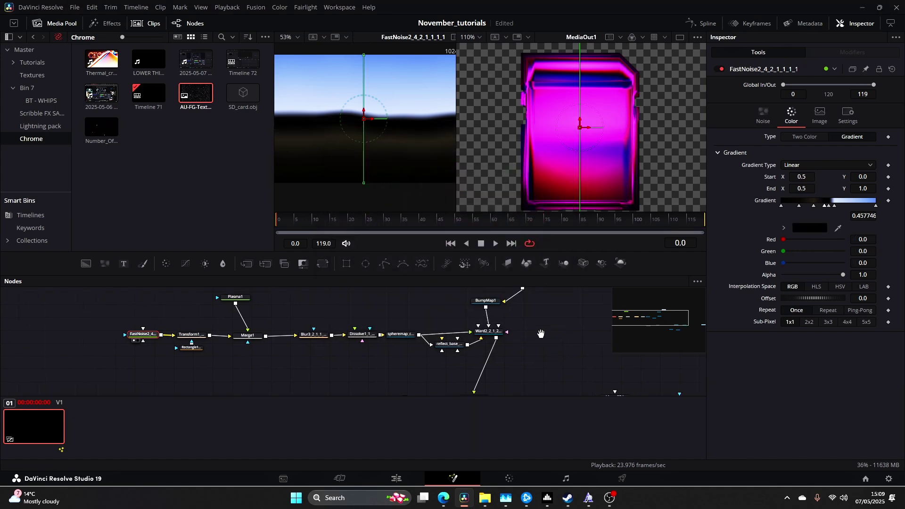
# - Preview the spot light in 3D and move it forward along its Z axis, checking the lit card
pyautogui.click(411, 375)
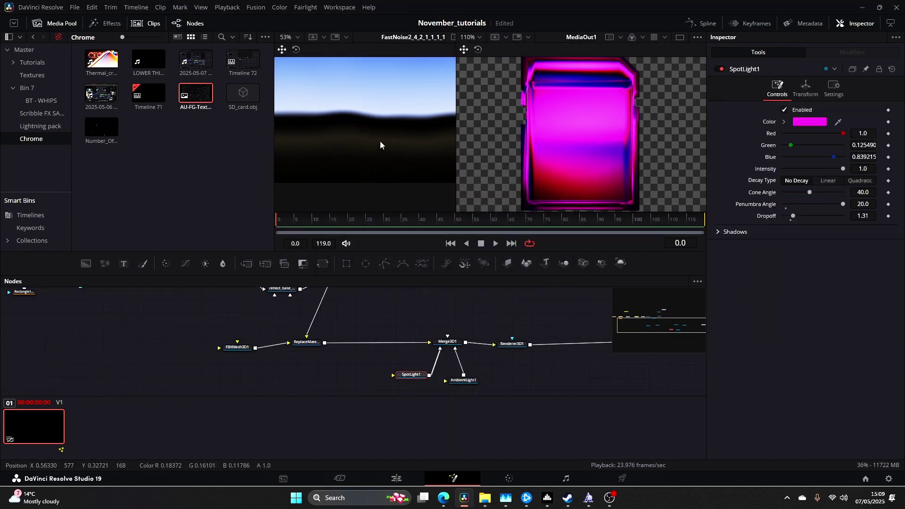
pyautogui.scroll(-1, 380, 140)
pyautogui.press('1')
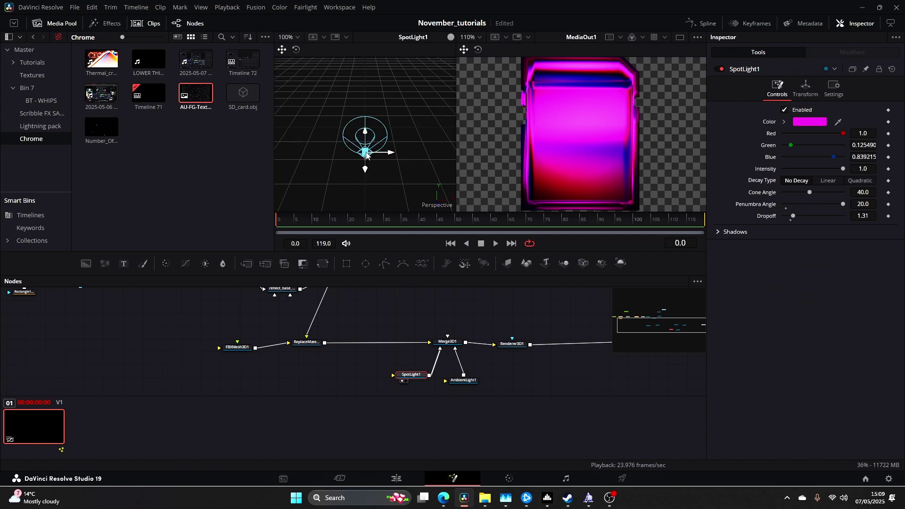
pyautogui.moveTo(366, 168); pyautogui.dragTo(369, 193)
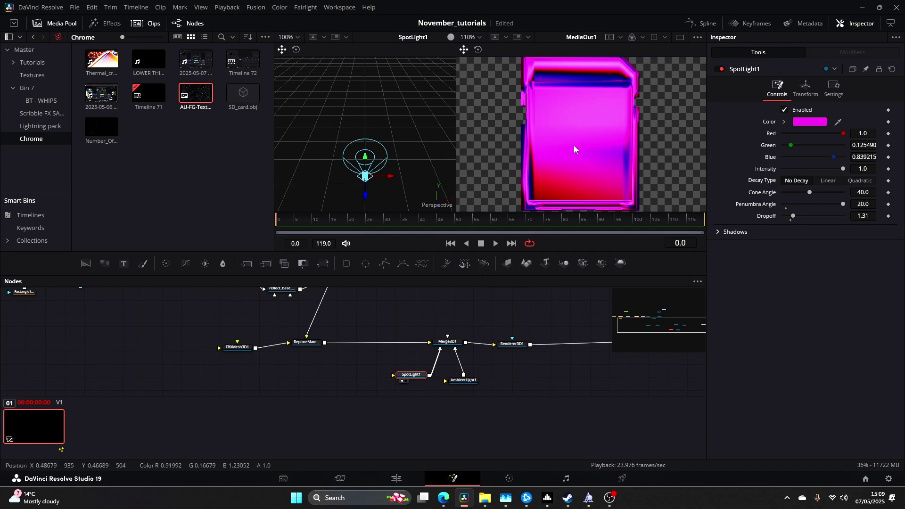
pyautogui.scroll(-5, 576, 144)
pyautogui.scroll(2, 575, 140)
pyautogui.scroll(2, 418, 324)
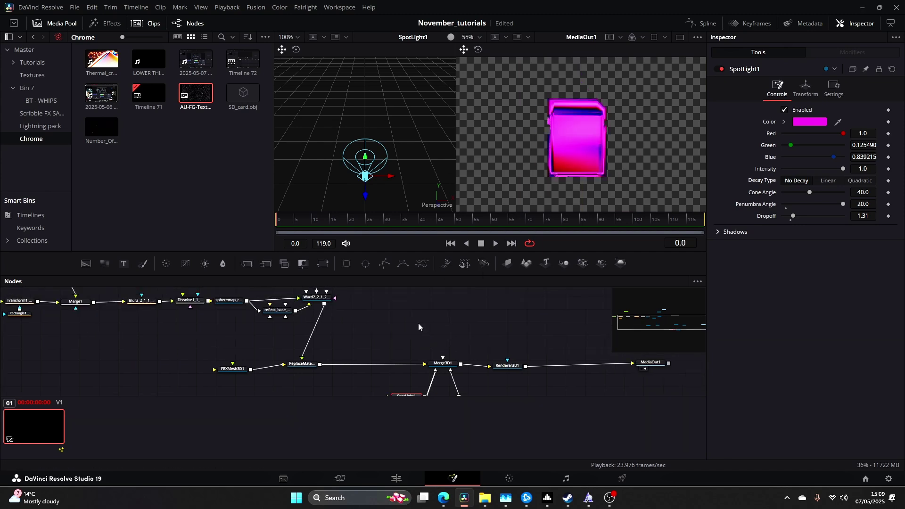
# - Try rotating the SD card mesh about its Y axis
pyautogui.click(243, 372)
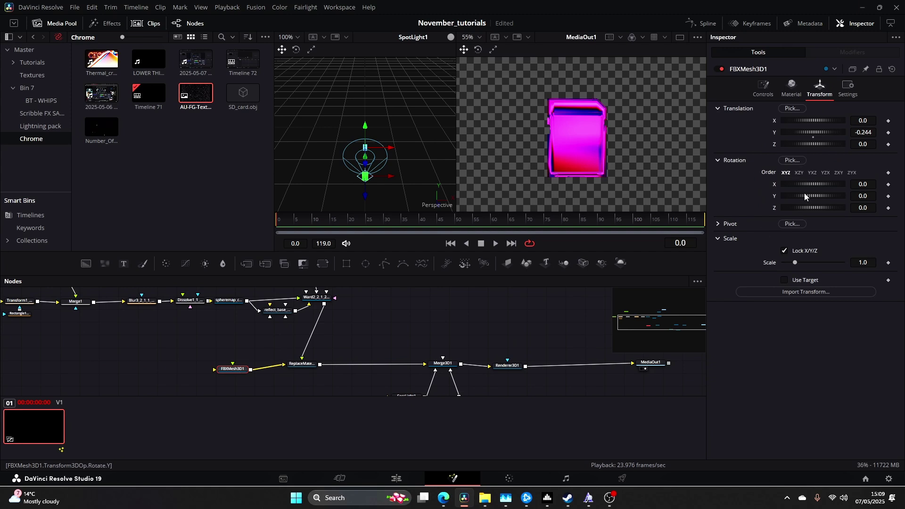
pyautogui.moveTo(807, 196); pyautogui.dragTo(744, 207)
# - Set the Face On Strength of the reflect base node's reflection to 1.0
pyautogui.hscroll(-5, 406, 338)
pyautogui.click(381, 329)
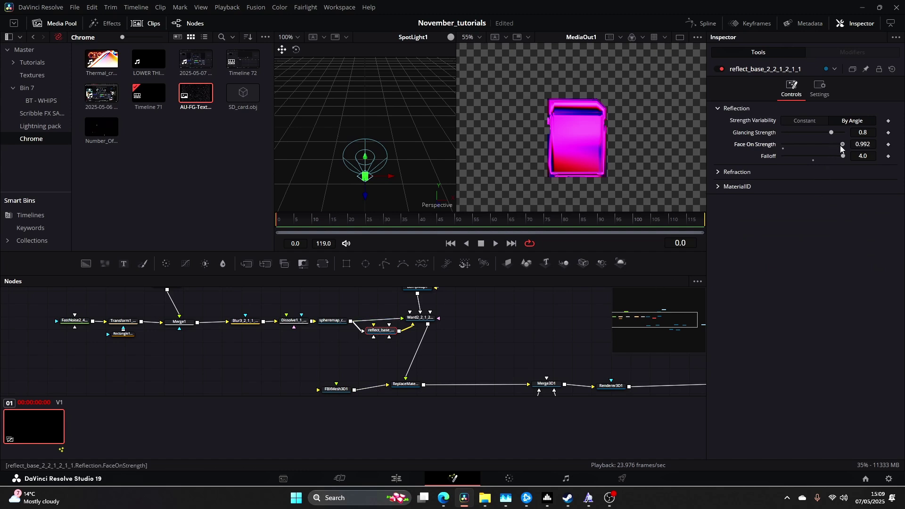
pyautogui.moveTo(842, 150)
pyautogui.mouseDown()
pyautogui.moveTo(797, 146)
pyautogui.moveTo(844, 146)
pyautogui.mouseUp()
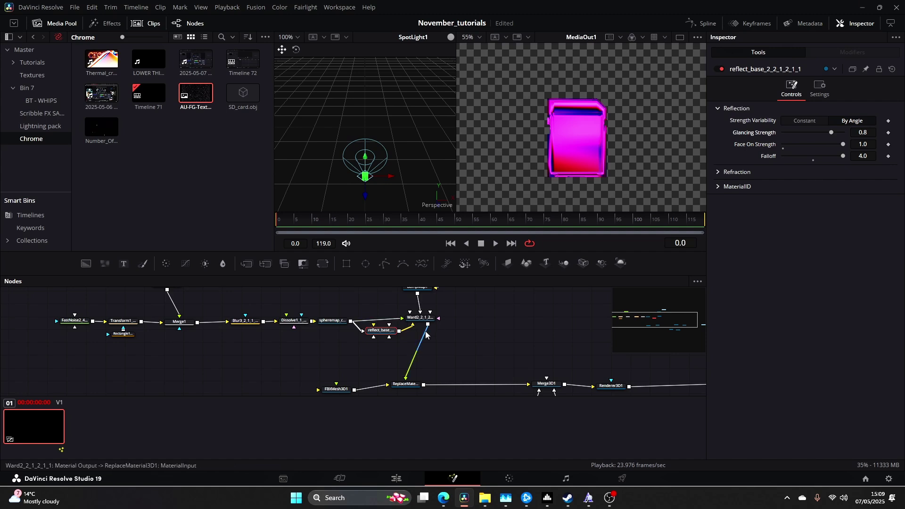
# - Make room between the Dissolve and spheremap nodes, and insert a Color Corrector there with its Hue at -0.11
pyautogui.moveTo(390, 351); pyautogui.dragTo(528, 344)
pyautogui.moveTo(325, 343); pyautogui.dragTo(324, 370)
pyautogui.moveTo(151, 299); pyautogui.dragTo(360, 347)
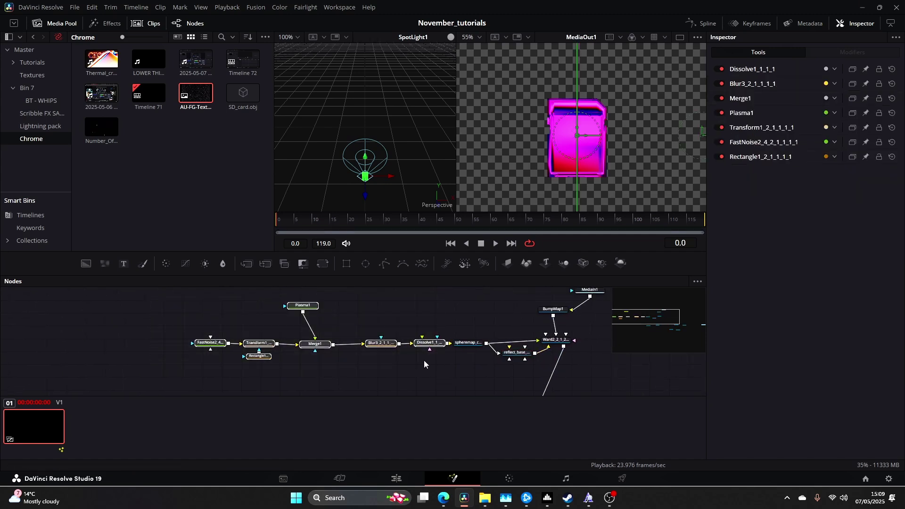
pyautogui.click(408, 361)
pyautogui.click(365, 347)
pyautogui.hotkey('shift', 'space')
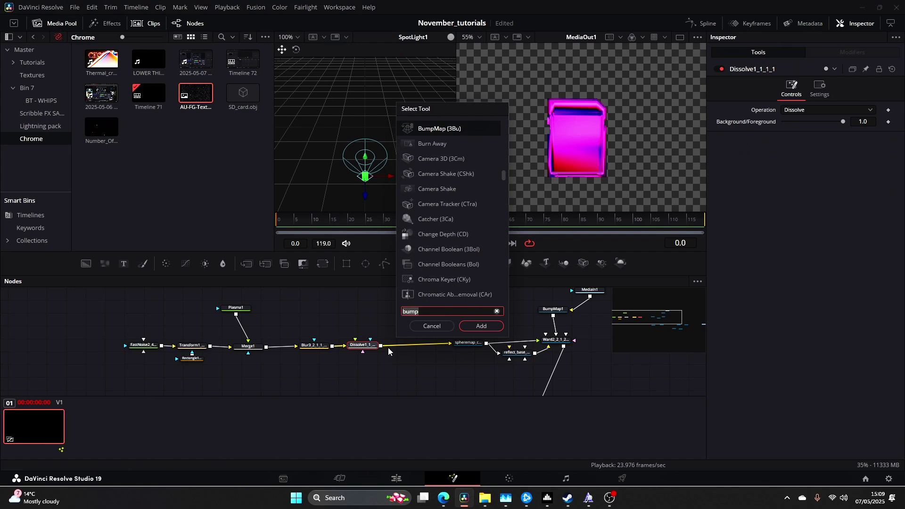
pyautogui.write('cc')
pyautogui.click(460, 219)
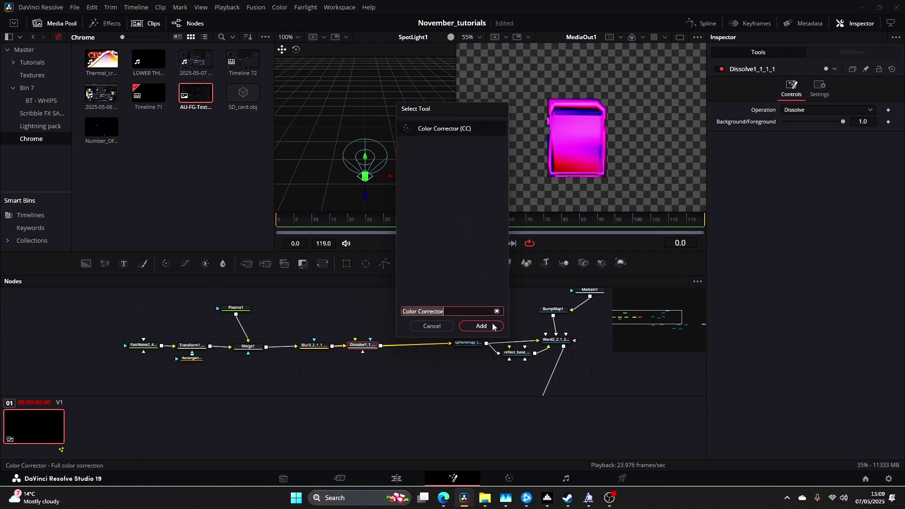
pyautogui.click(490, 326)
pyautogui.moveTo(813, 258)
pyautogui.mouseDown()
pyautogui.moveTo(790, 257)
pyautogui.moveTo(811, 258)
pyautogui.mouseUp()
# - Lower the spot light's intensity to about 0.504
pyautogui.scroll(-5, 552, 327)
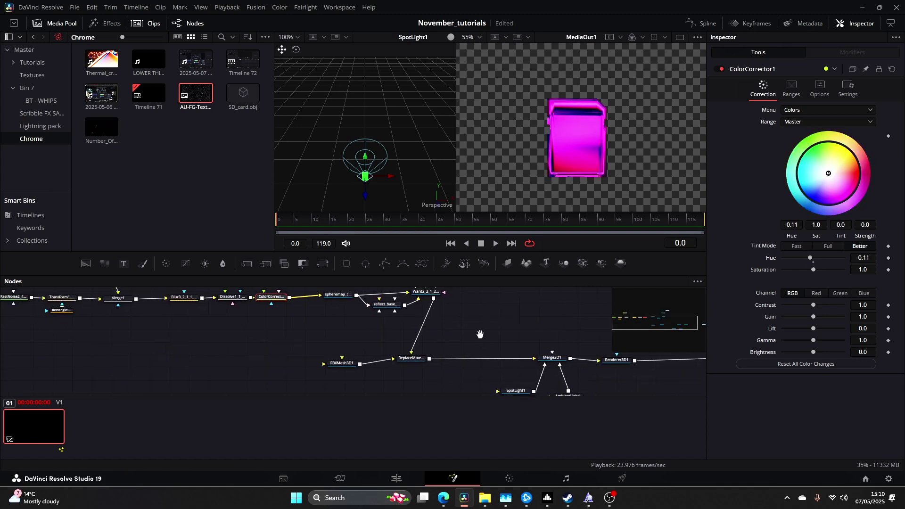
pyautogui.click(483, 364)
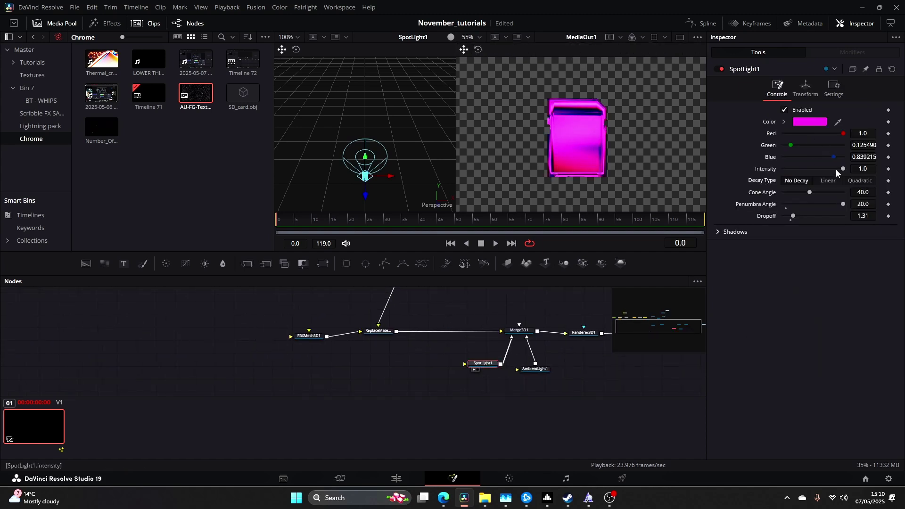
pyautogui.moveTo(837, 172); pyautogui.dragTo(809, 173)
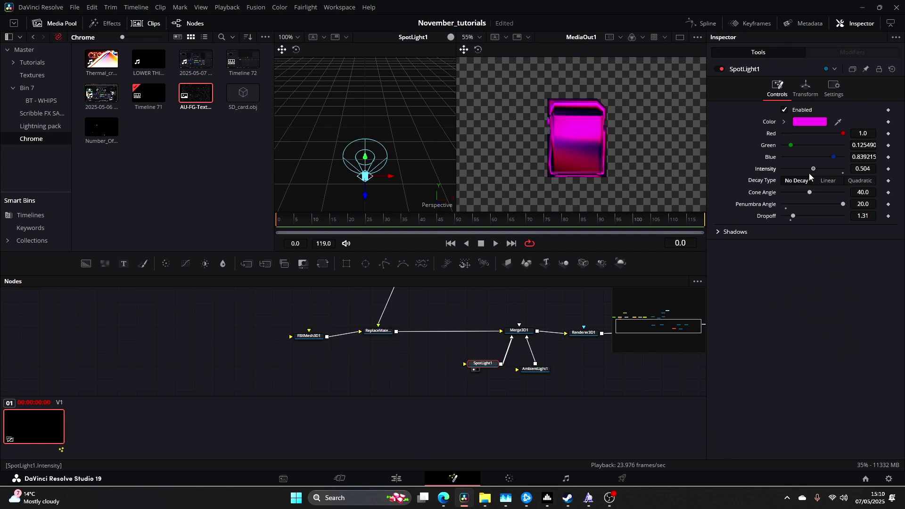
# - Set the Color Corrector's Saturation to 2.0 and its Hue to 0.59, undoing a trial tint on the colour wheel
pyautogui.moveTo(427, 295); pyautogui.dragTo(409, 351)
pyautogui.click(370, 325)
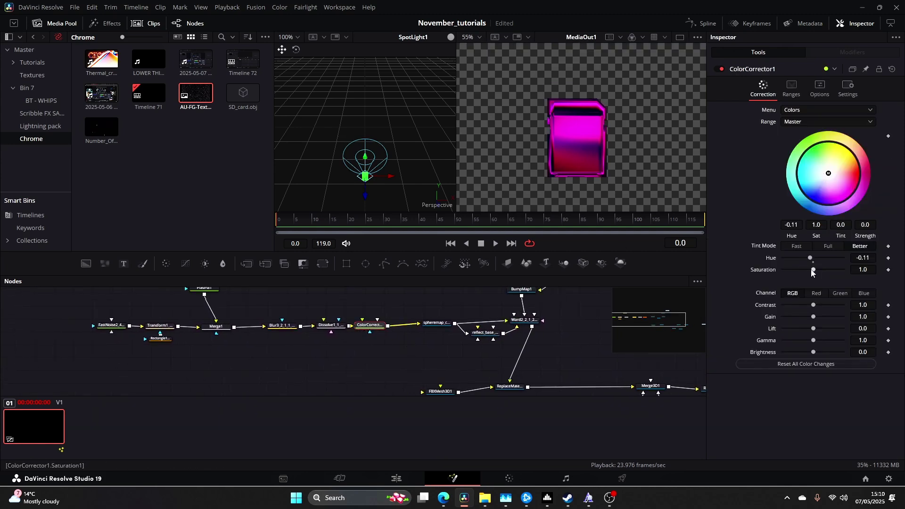
pyautogui.moveTo(813, 270); pyautogui.dragTo(844, 270)
pyautogui.moveTo(832, 178); pyautogui.dragTo(778, 168)
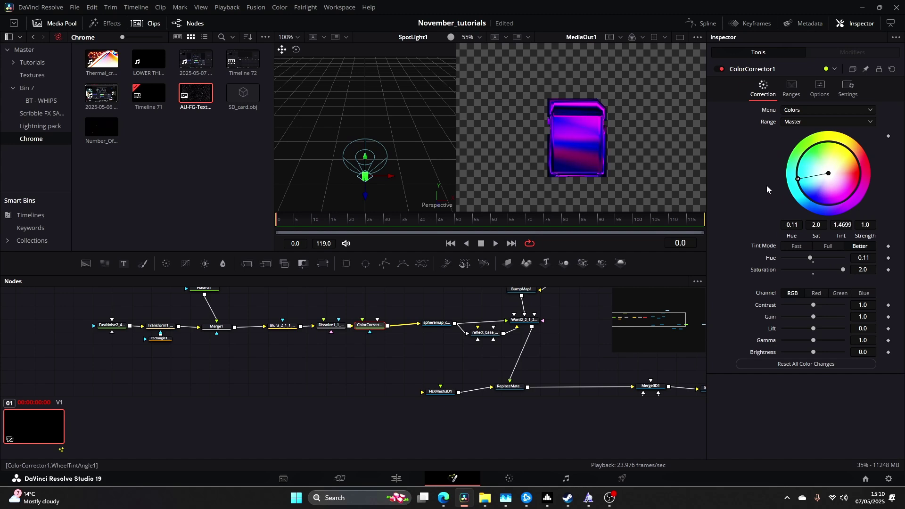
pyautogui.hotkey('ctrl', 'z')
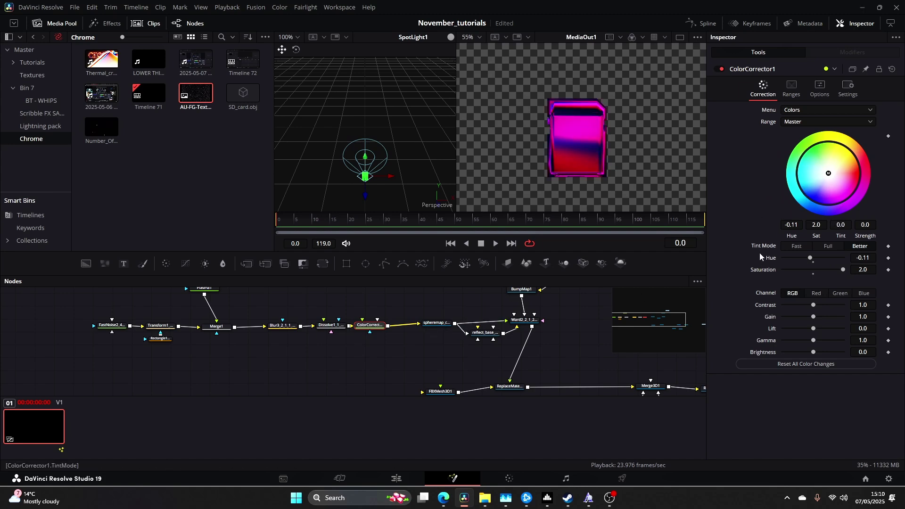
pyautogui.moveTo(810, 258); pyautogui.dragTo(831, 259)
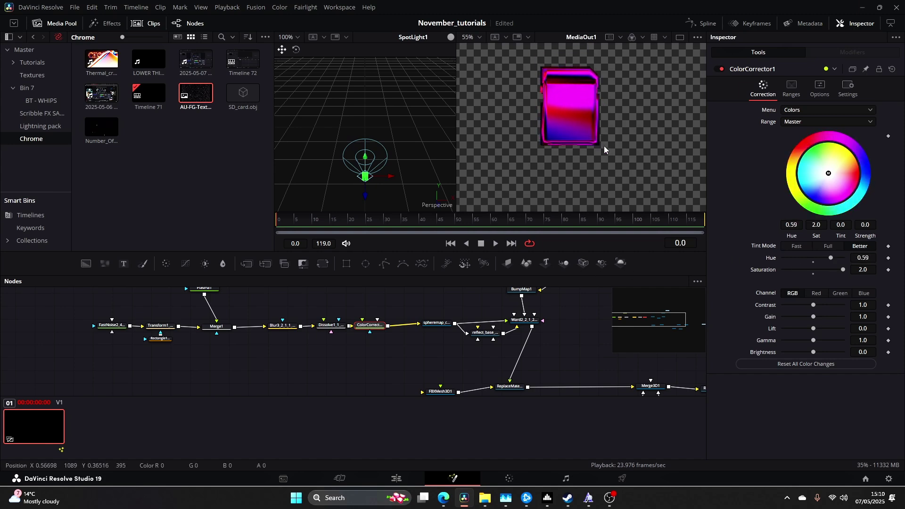
pyautogui.moveTo(832, 261); pyautogui.dragTo(831, 259)
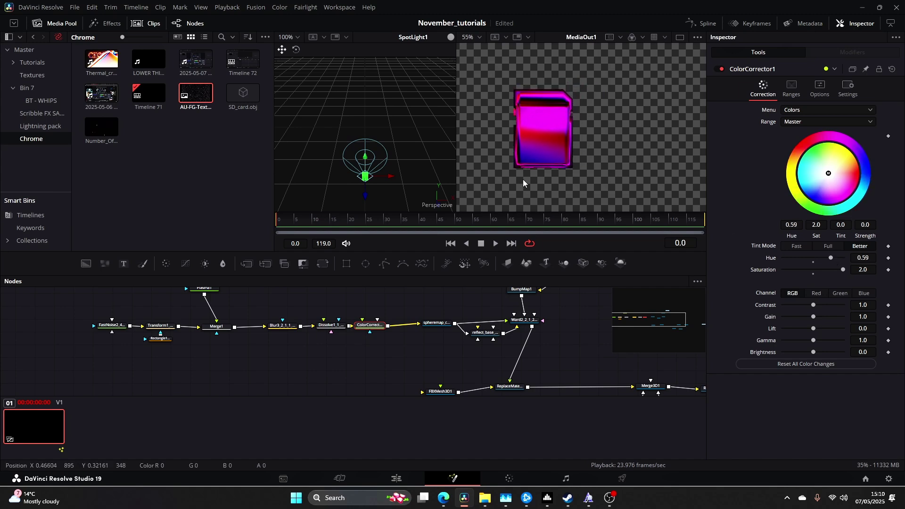
# - Insert a Color Corrector between the Renderer3D1 and MediaOut1 nodes
pyautogui.moveTo(533, 348); pyautogui.dragTo(192, 291)
pyautogui.click(385, 333)
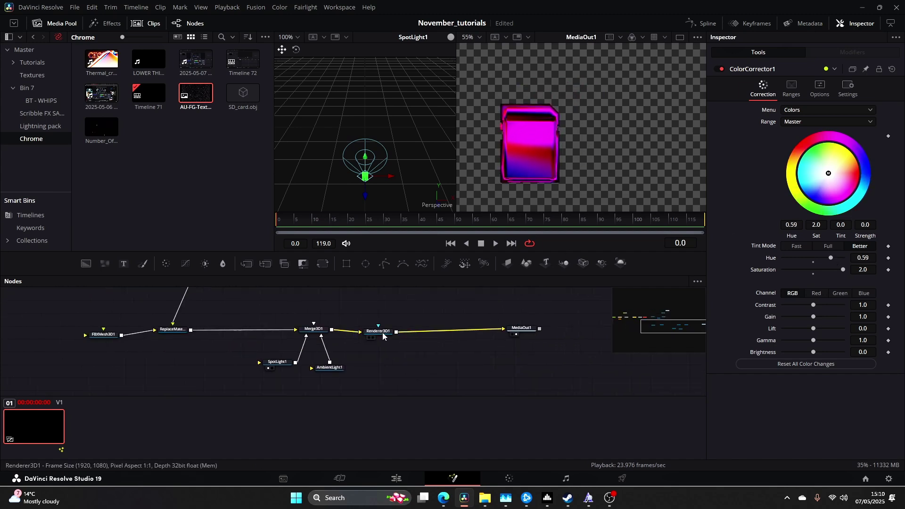
pyautogui.hotkey('shift', 'space')
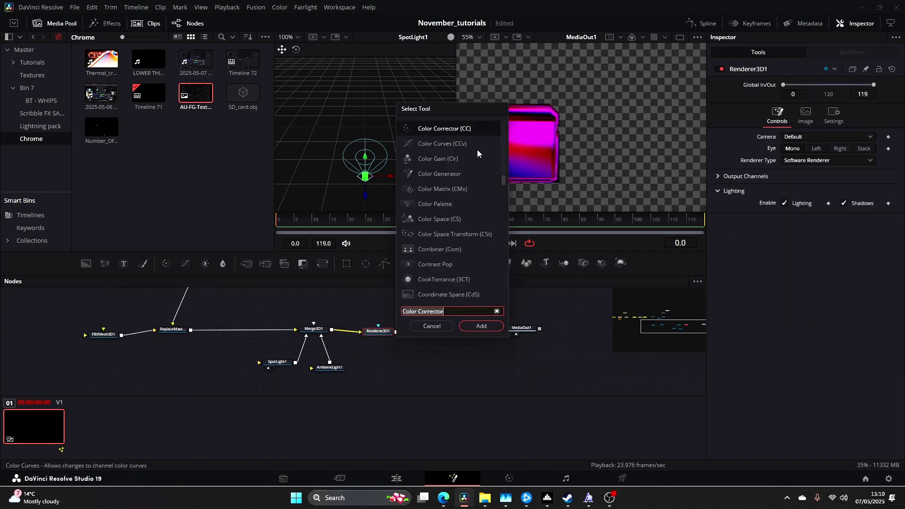
pyautogui.click(482, 326)
# - Try a Hue of -0.05, a Saturation of 1.89 and a colour-wheel tint on the new Color Corrector, and reset the node
pyautogui.moveTo(814, 258)
pyautogui.mouseDown()
pyautogui.moveTo(847, 259)
pyautogui.moveTo(819, 270)
pyautogui.moveTo(843, 267)
pyautogui.moveTo(809, 256)
pyautogui.mouseUp()
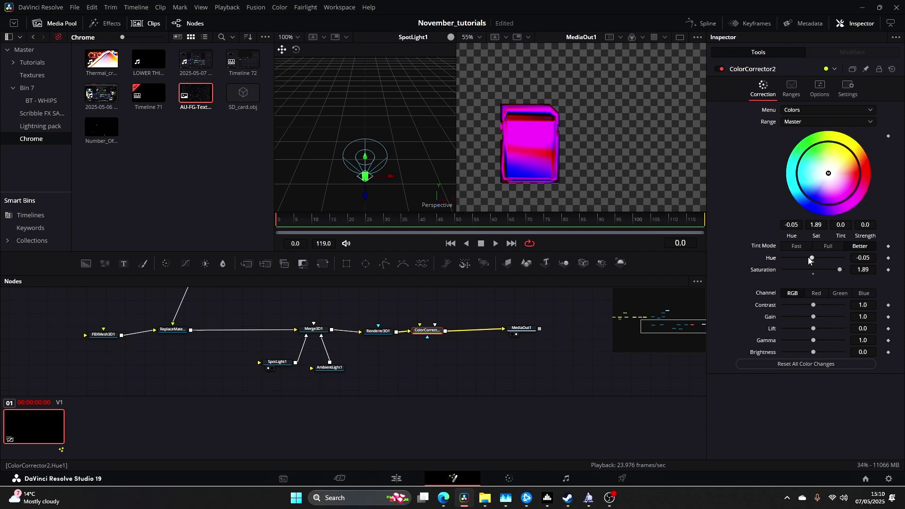
pyautogui.click(827, 172)
pyautogui.moveTo(827, 173)
pyautogui.mouseDown()
pyautogui.moveTo(800, 184)
pyautogui.moveTo(832, 122)
pyautogui.moveTo(806, 186)
pyautogui.moveTo(819, 180)
pyautogui.mouseUp()
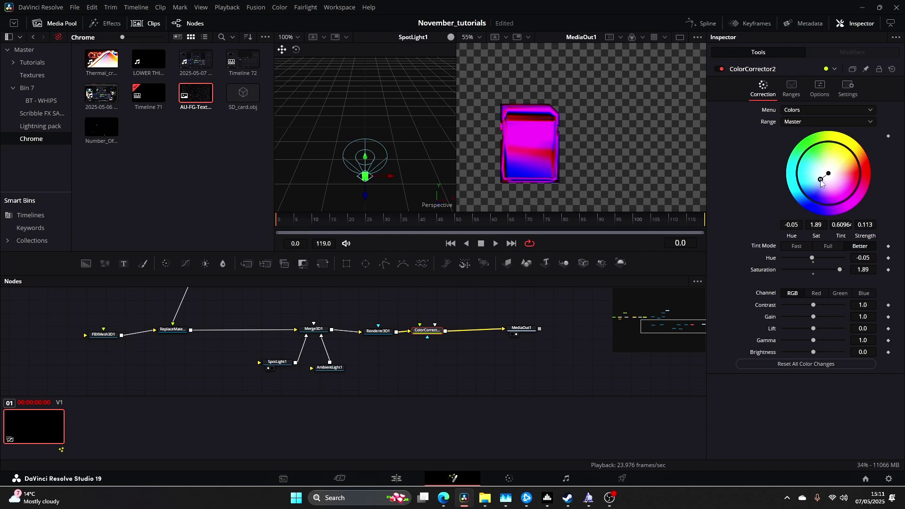
pyautogui.moveTo(824, 171)
pyautogui.mouseDown()
pyautogui.moveTo(830, 195)
pyautogui.moveTo(848, 168)
pyautogui.moveTo(831, 177)
pyautogui.mouseUp()
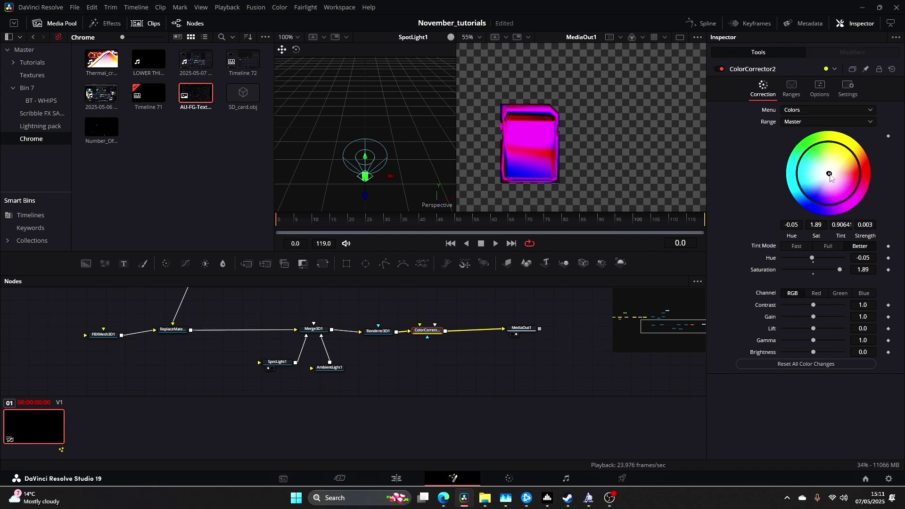
pyautogui.click(893, 69)
# - Set the Hue of the Color Corrector after the renderer to 0.21
pyautogui.moveTo(814, 258); pyautogui.dragTo(822, 258)
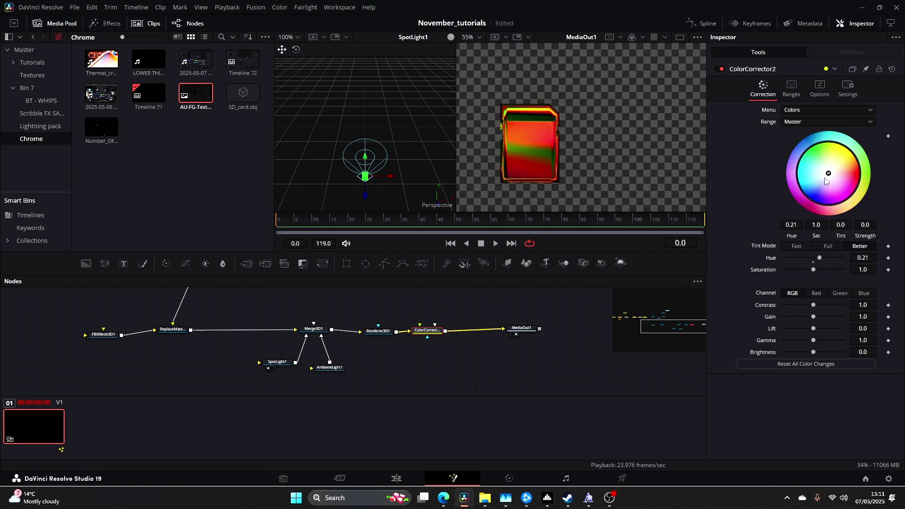
pyautogui.moveTo(556, 145); pyautogui.dragTo(611, 138)
# - Preview the FastNoise node and try moving its gradient's end and start points, undoing both changes
pyautogui.moveTo(452, 300); pyautogui.dragTo(732, 324)
pyautogui.click(232, 331)
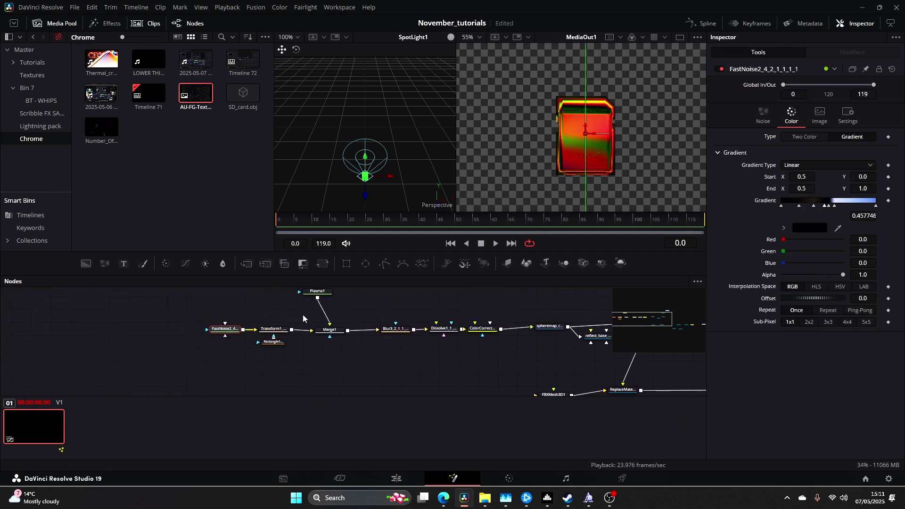
pyautogui.press('1')
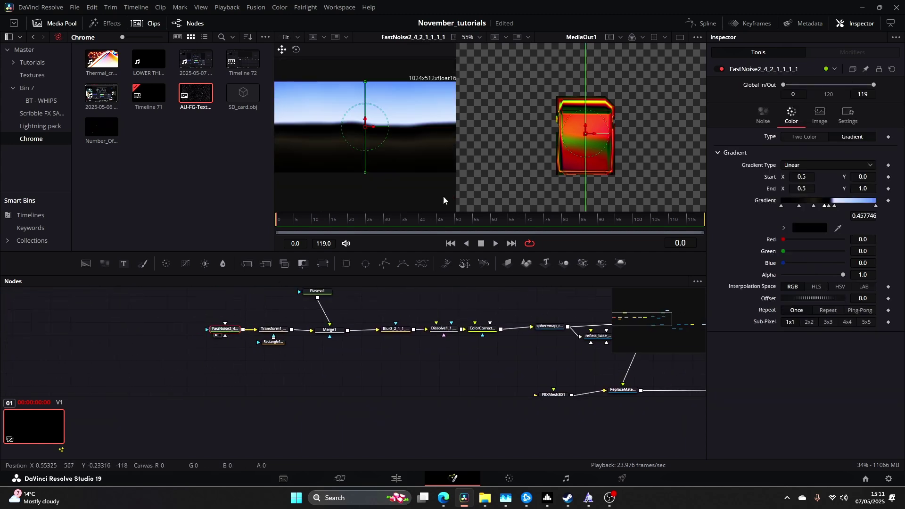
pyautogui.moveTo(365, 82); pyautogui.dragTo(369, 134)
pyautogui.hotkey('ctrl', 'z')
pyautogui.moveTo(365, 173); pyautogui.dragTo(352, 123)
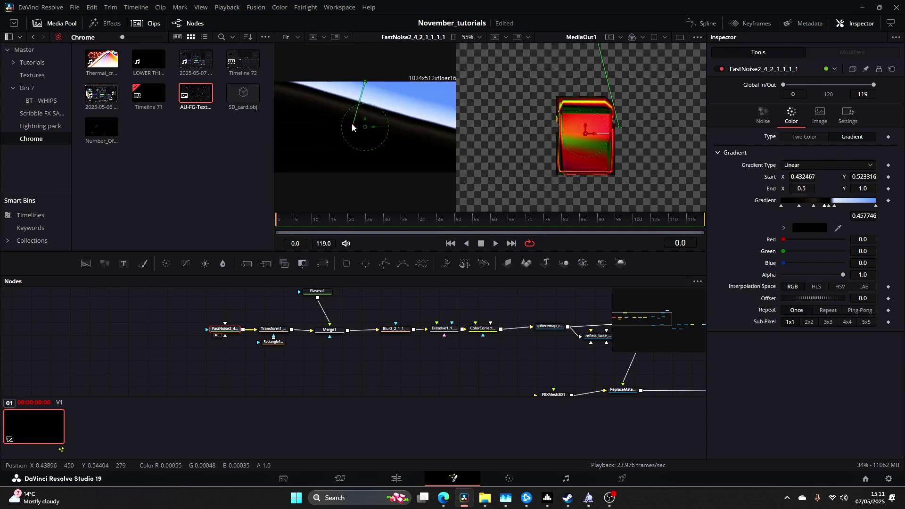
pyautogui.hotkey('ctrl', 'z')
# - Preview the Transform and Blur outputs in turn, and inspect the Rectangle mask's and Blur's settings
pyautogui.moveTo(272, 329); pyautogui.dragTo(341, 189)
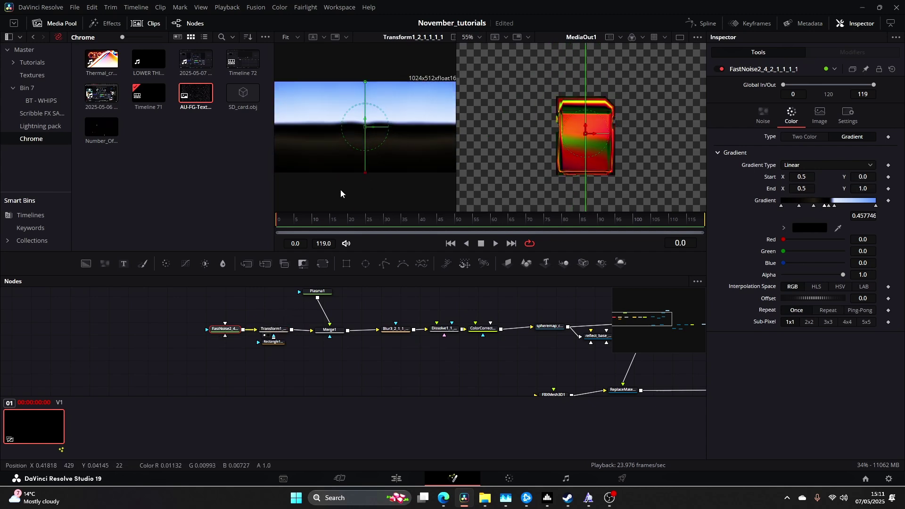
pyautogui.click(275, 341)
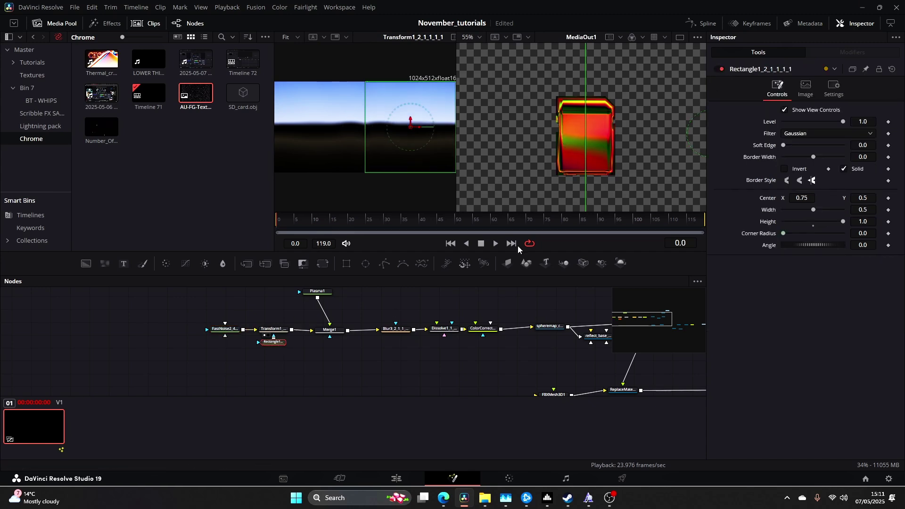
pyautogui.moveTo(396, 329); pyautogui.dragTo(398, 239)
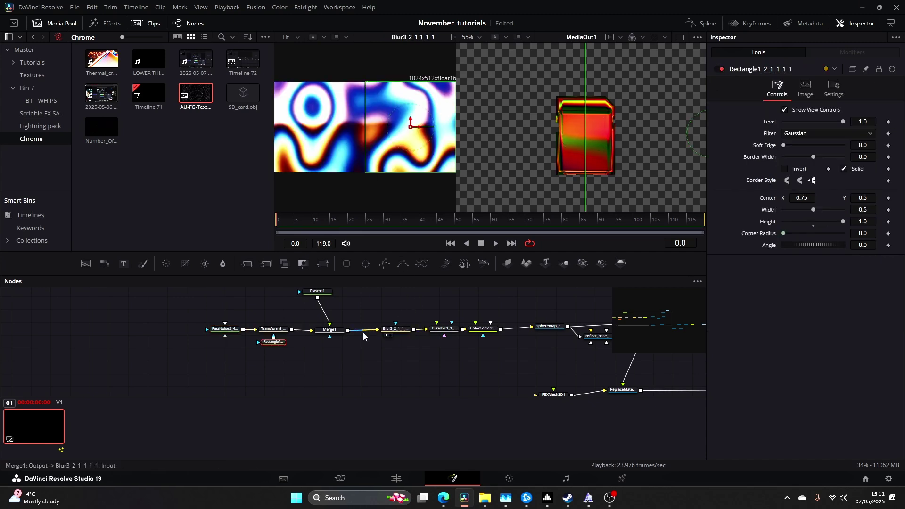
pyautogui.click(400, 330)
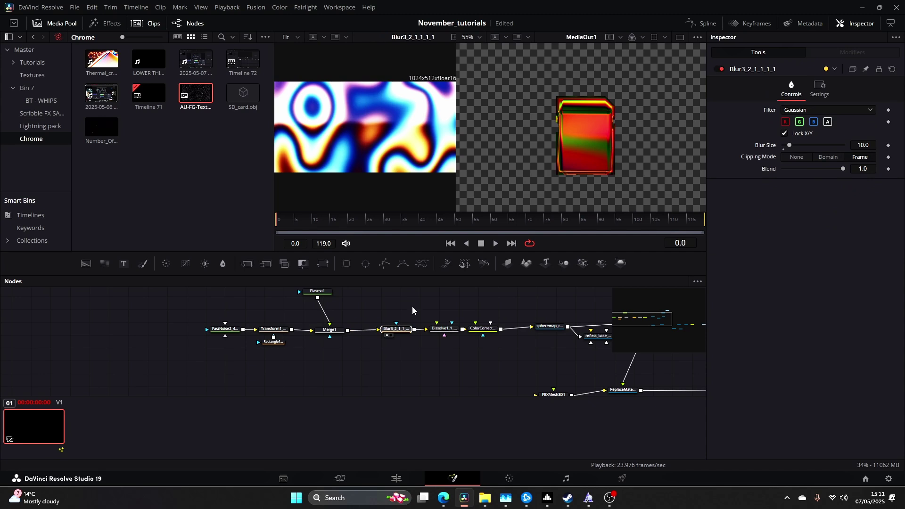
# - Move the Plasma node's Circle 1 center to about X 0.348, Y 0.623, and set the plasma's overall Scale to 0.519
pyautogui.click(296, 307)
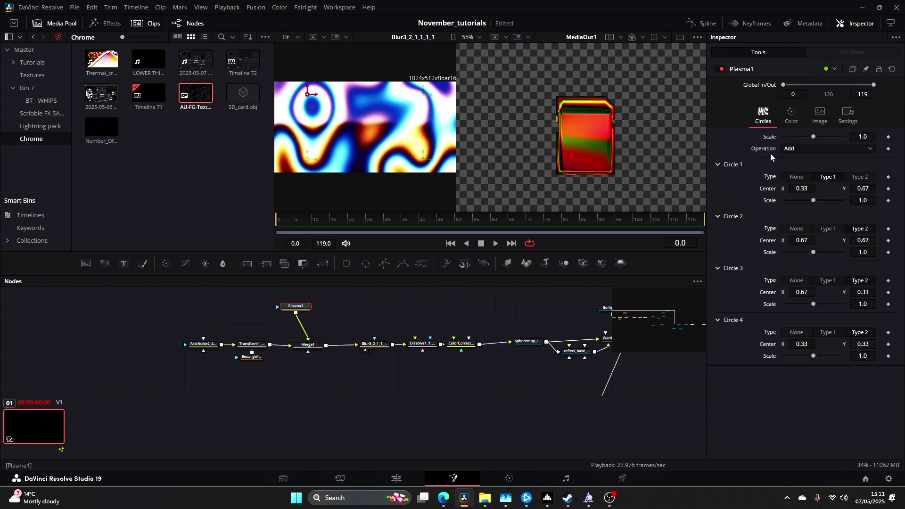
pyautogui.moveTo(818, 136)
pyautogui.mouseDown()
pyautogui.moveTo(847, 139)
pyautogui.moveTo(825, 138)
pyautogui.mouseUp()
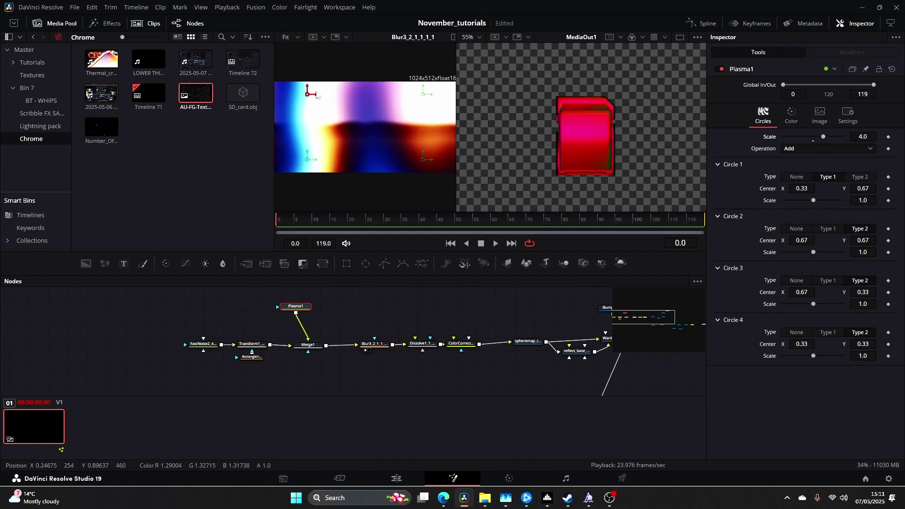
pyautogui.moveTo(317, 94); pyautogui.dragTo(315, 114)
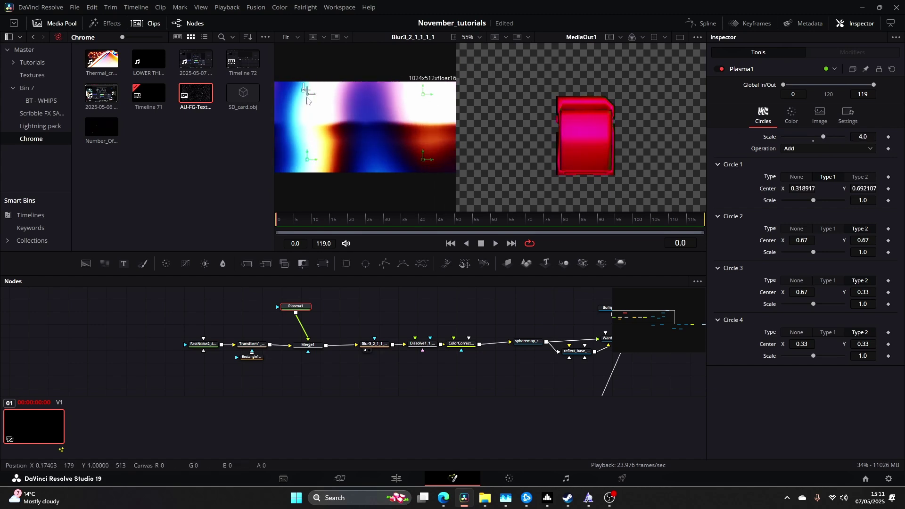
pyautogui.moveTo(306, 97); pyautogui.dragTo(318, 108)
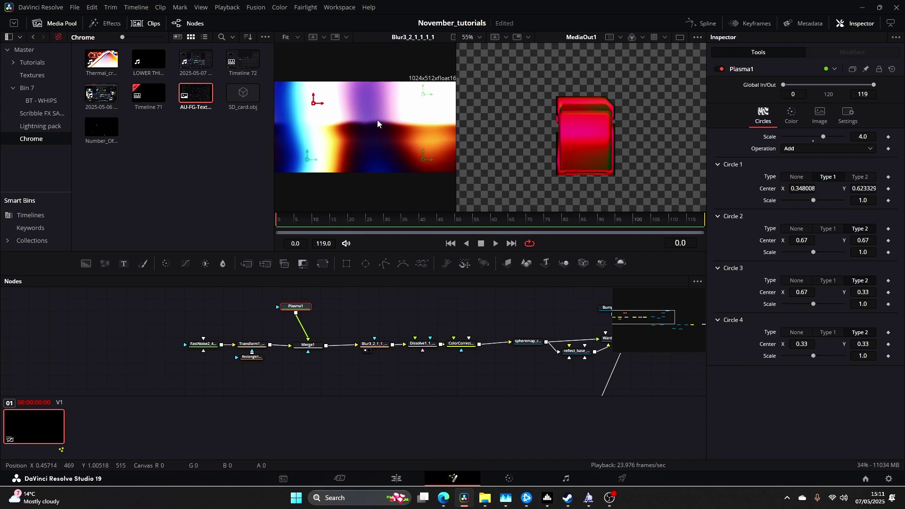
pyautogui.moveTo(823, 137); pyautogui.dragTo(791, 144)
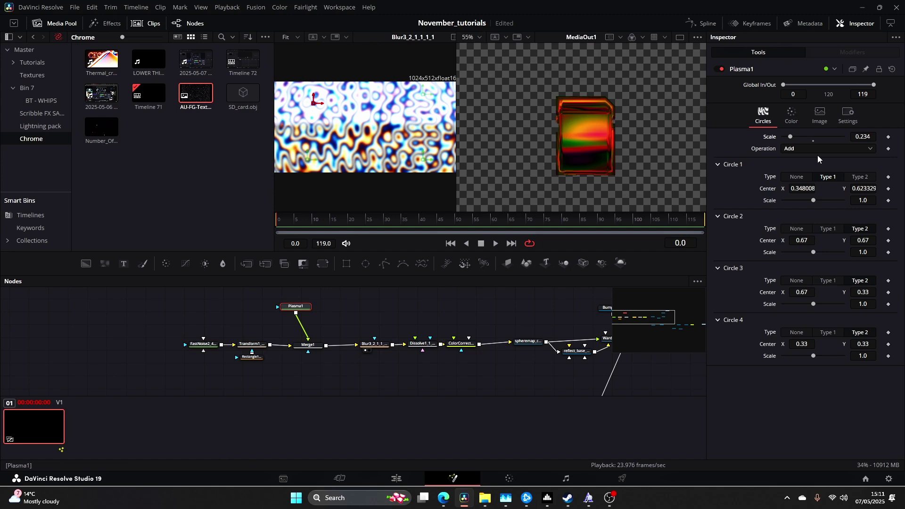
pyautogui.moveTo(790, 137); pyautogui.dragTo(799, 137)
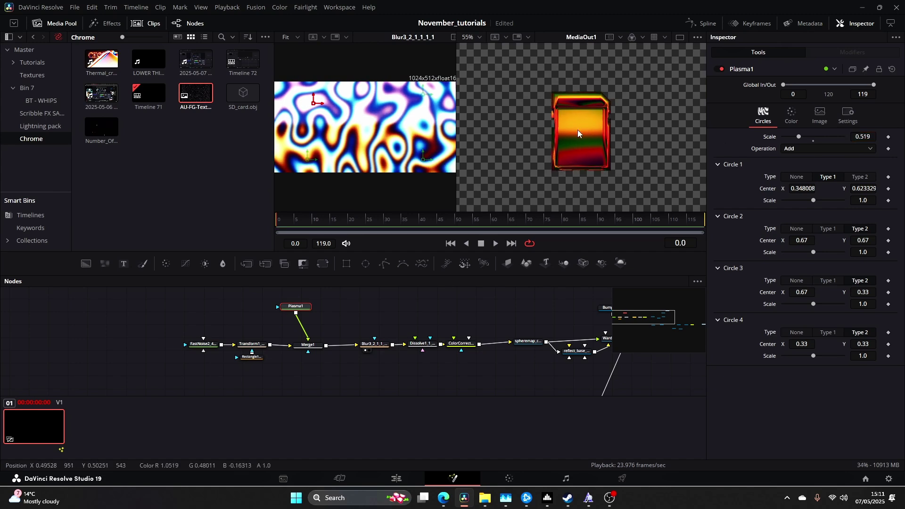
# - Try shifting the Hue of the Color Corrector after the Dissolve node, and return it to 0.59
pyautogui.click(469, 352)
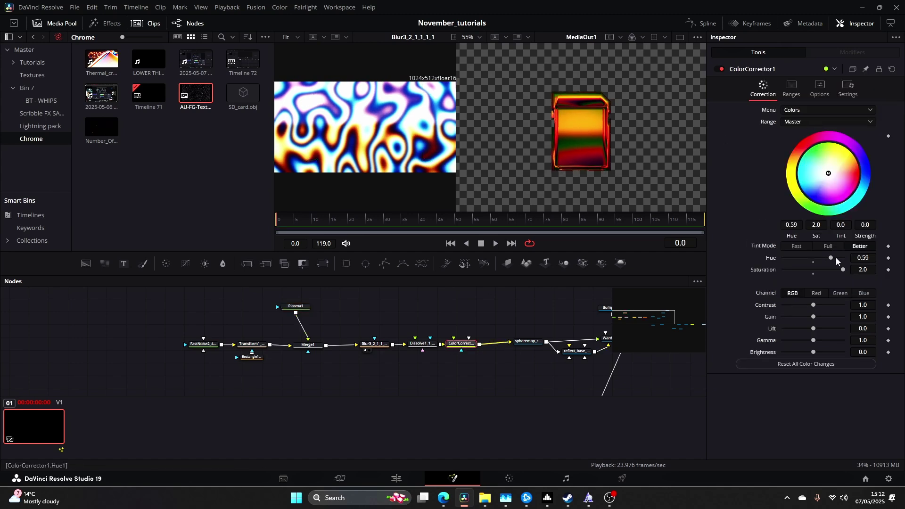
pyautogui.moveTo(825, 261)
pyautogui.mouseDown()
pyautogui.moveTo(813, 261)
pyautogui.moveTo(832, 258)
pyautogui.mouseUp()
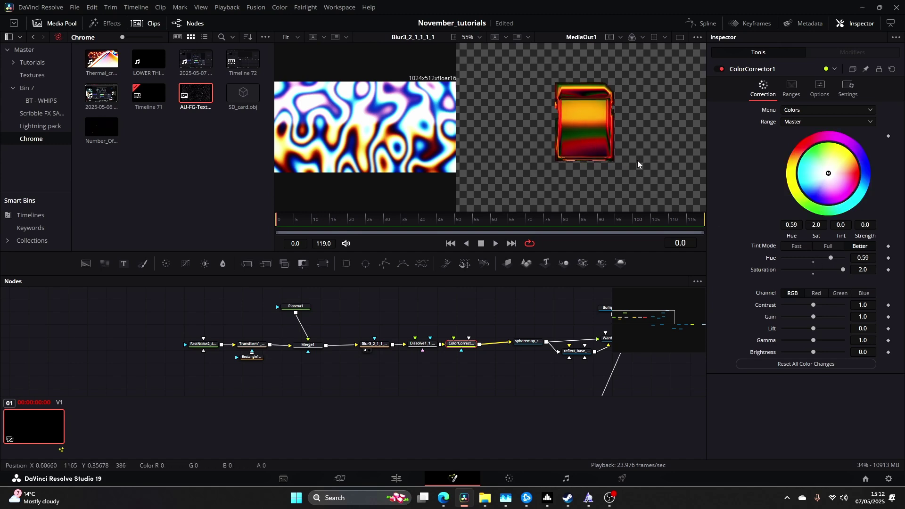
# - Make room beside the FBXMesh3D1 node and insert a Transform 3D node between it and the ReplaceMaterial node
pyautogui.moveTo(419, 302); pyautogui.dragTo(379, 281)
pyautogui.moveTo(453, 314); pyautogui.dragTo(393, 323)
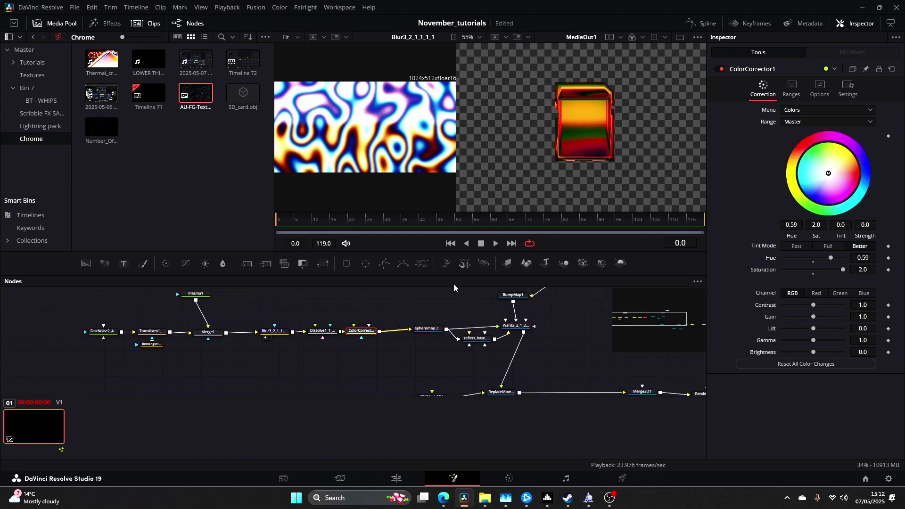
pyautogui.moveTo(527, 363); pyautogui.dragTo(469, 320)
pyautogui.scroll(-1, 469, 320)
pyautogui.click(383, 352)
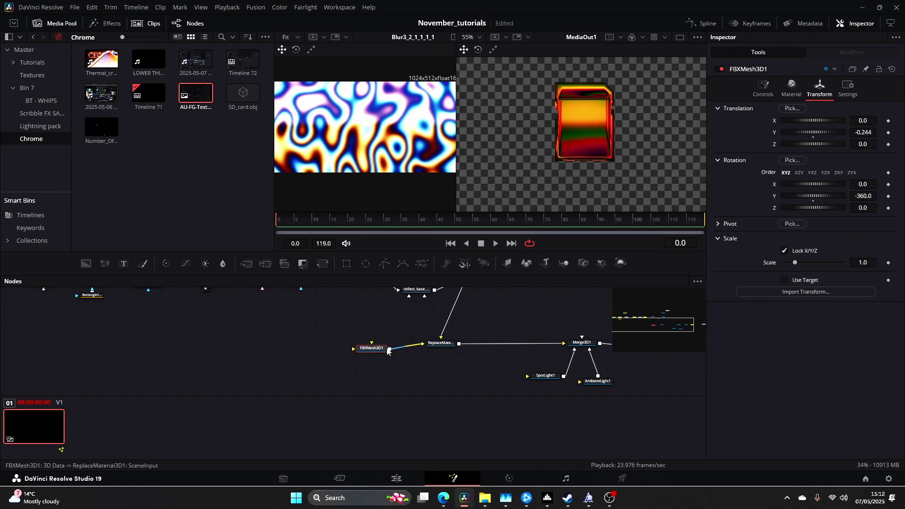
pyautogui.moveTo(377, 352); pyautogui.dragTo(335, 347)
pyautogui.hotkey('shift', 'space')
pyautogui.write('t')
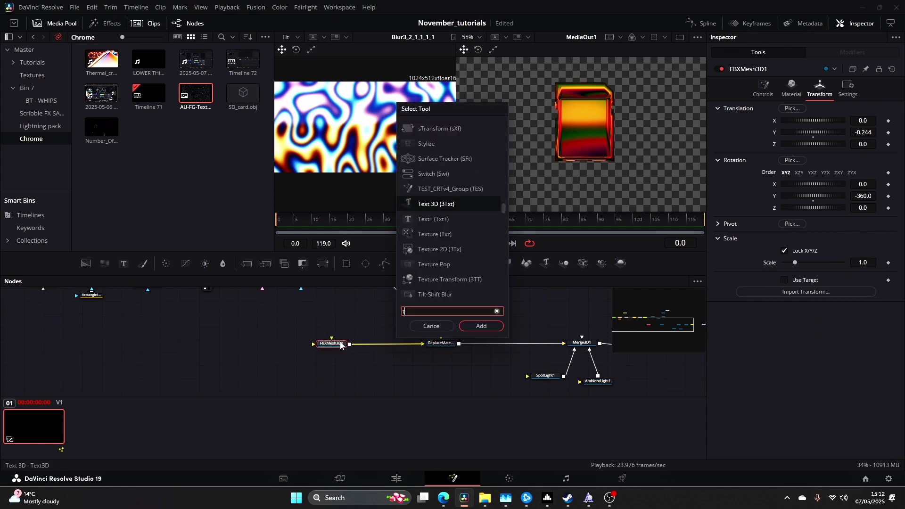
pyautogui.write('ransform')
pyautogui.press('Return')
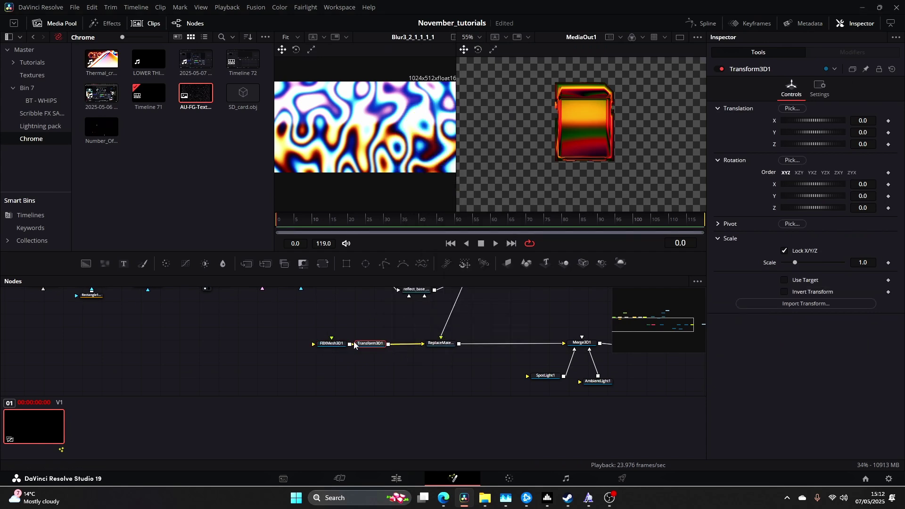
pyautogui.moveTo(363, 347); pyautogui.dragTo(376, 348)
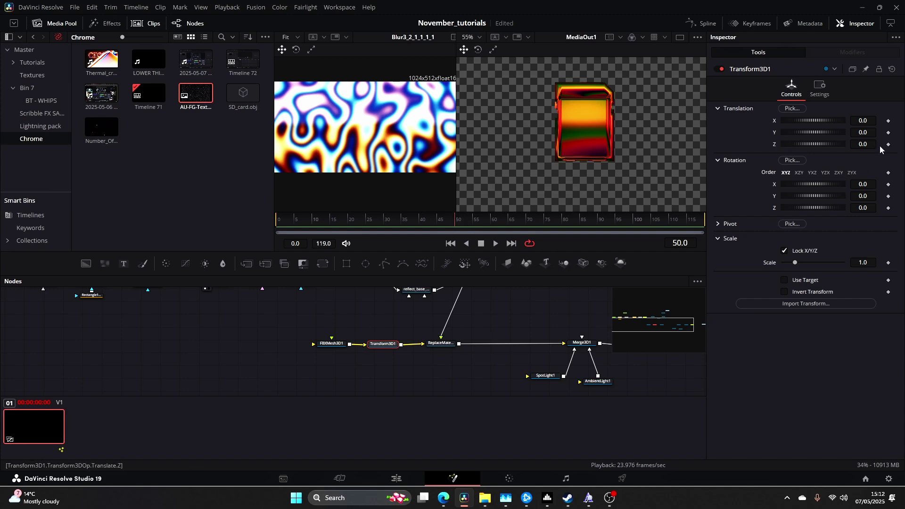
# - Add keyframes at frame 90 for the Transform 3D's translation and rotation on all axes
pyautogui.click(454, 224)
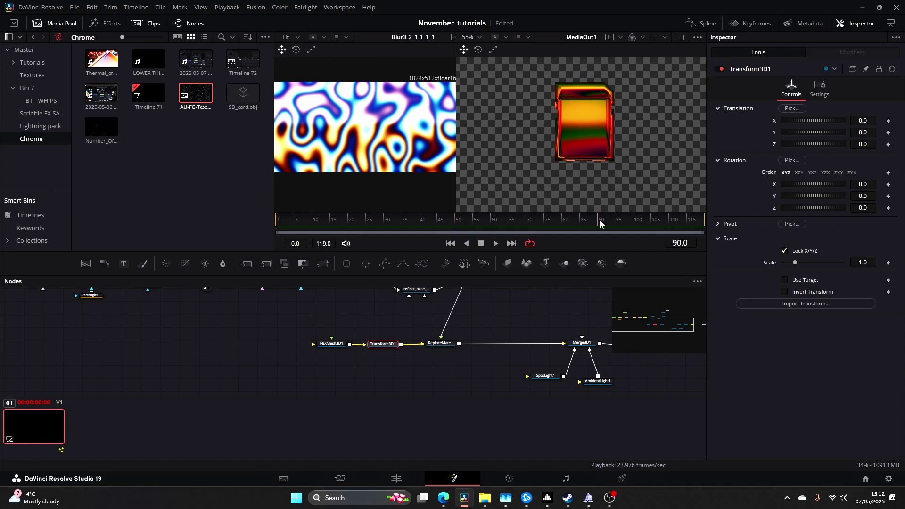
pyautogui.click(889, 133)
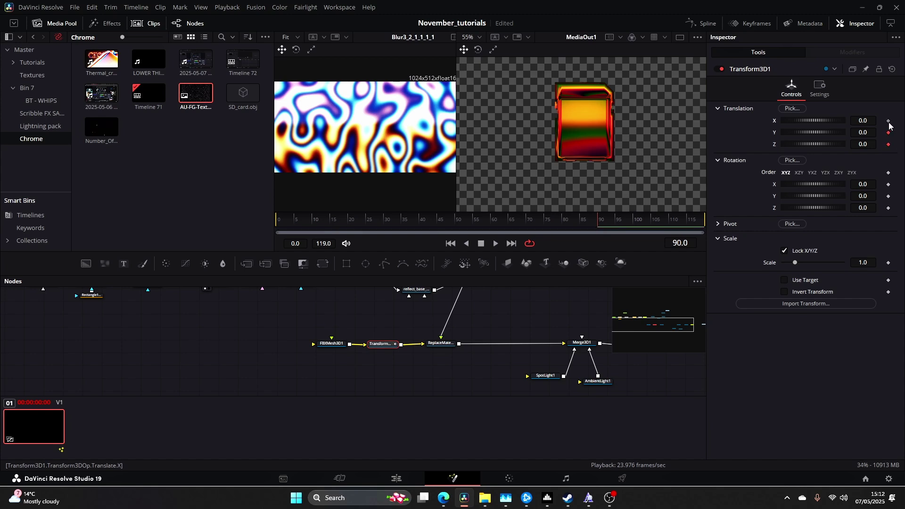
pyautogui.click(889, 185)
# - At frame 0, set the Transform 3D's Z translation to 2.61, rotate the card about X and Y, and preview the animation
pyautogui.click(426, 223)
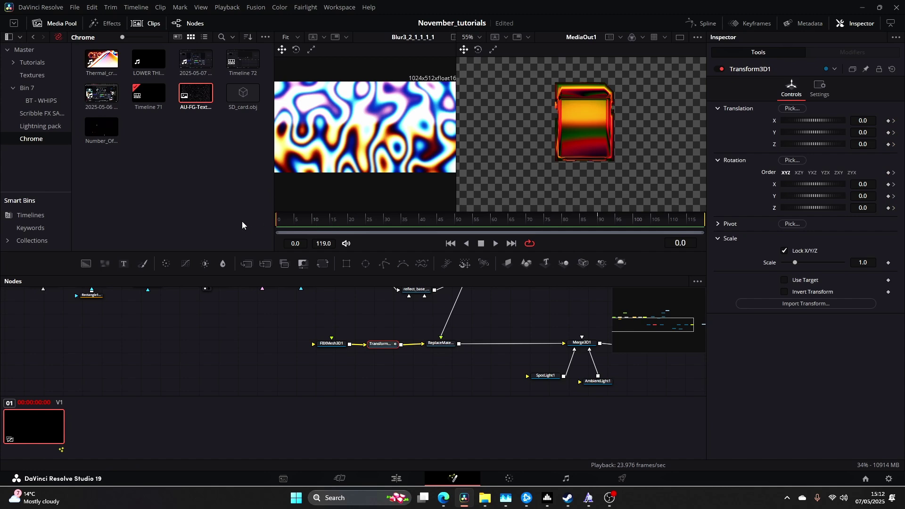
pyautogui.moveTo(819, 144); pyautogui.dragTo(827, 148)
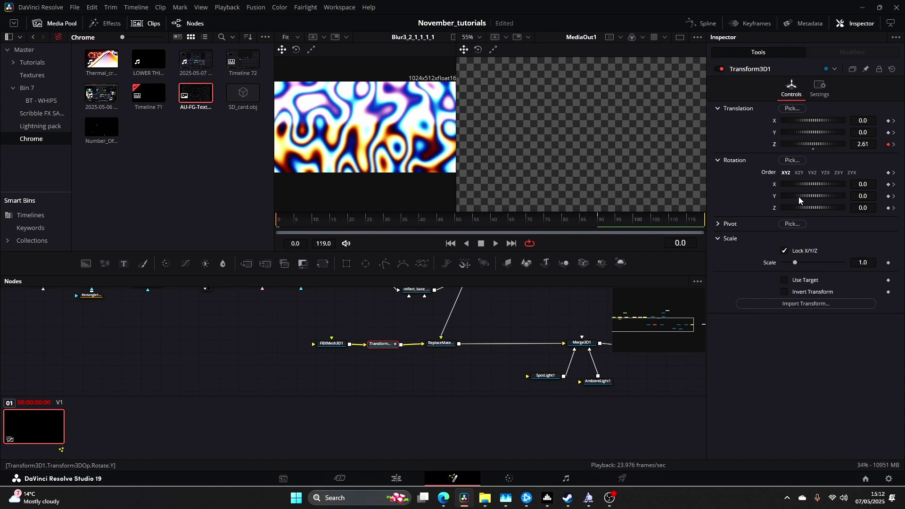
pyautogui.moveTo(799, 196)
pyautogui.mouseDown()
pyautogui.moveTo(825, 200)
pyautogui.moveTo(828, 182)
pyautogui.moveTo(803, 182)
pyautogui.mouseUp()
pyautogui.moveTo(302, 221); pyautogui.dragTo(535, 221)
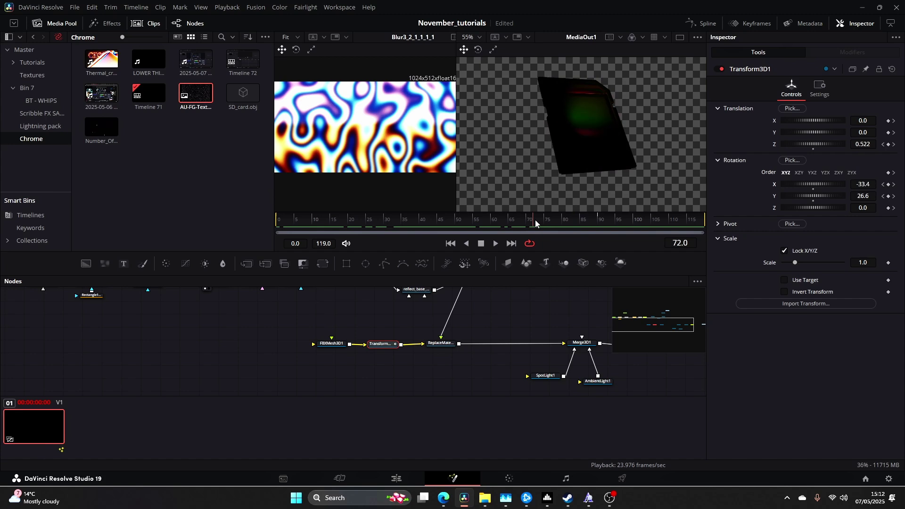
# - Show SpotLight1 in the 3D viewer and pull it forward along its Z axis to light the card at frame 72
pyautogui.moveTo(485, 333); pyautogui.dragTo(402, 289)
pyautogui.press('1')
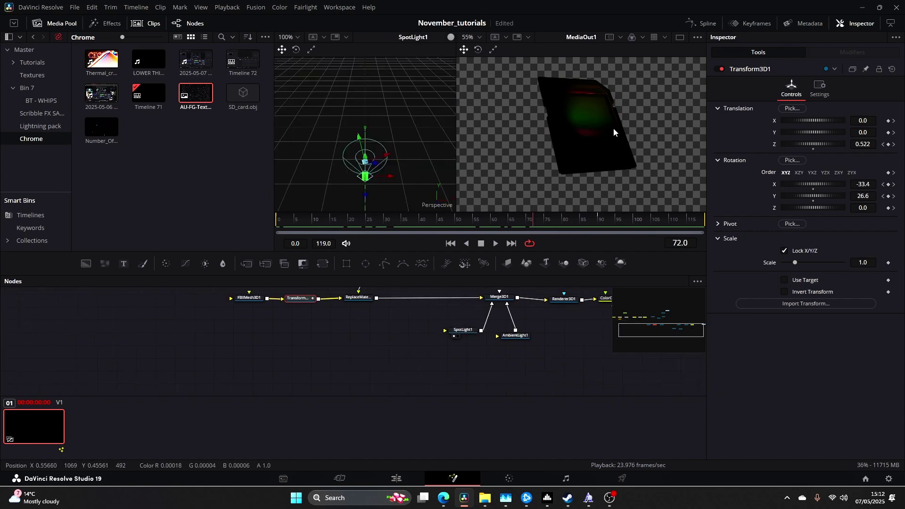
pyautogui.moveTo(366, 193); pyautogui.dragTo(366, 408)
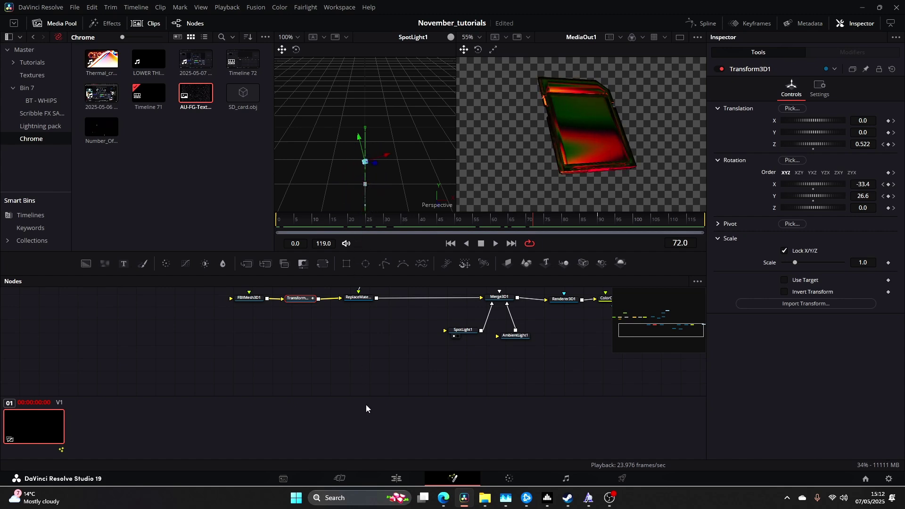
# - Check the early frames and move the spot light further forward along its Z axis at frame 22
pyautogui.moveTo(315, 225); pyautogui.dragTo(304, 223)
pyautogui.scroll(-4, 534, 147)
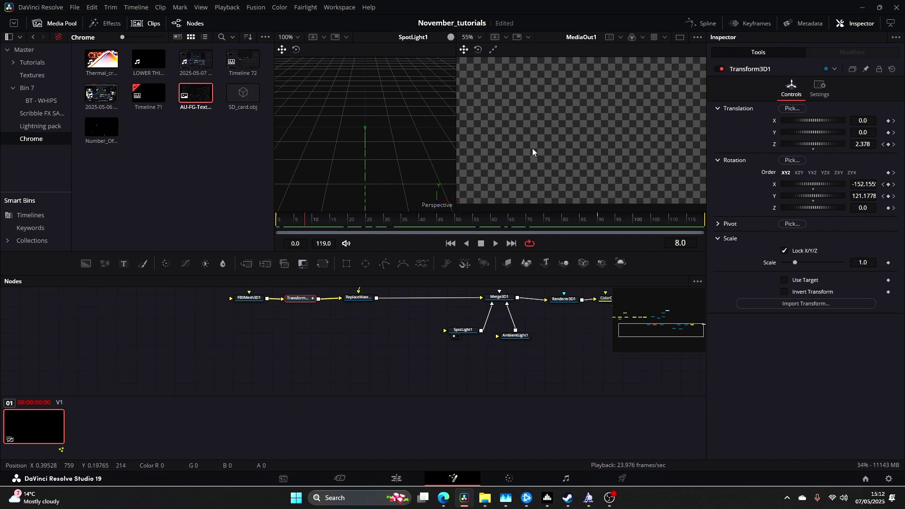
pyautogui.scroll(-3, 574, 120)
pyautogui.moveTo(574, 120); pyautogui.dragTo(586, 160)
pyautogui.moveTo(291, 221); pyautogui.dragTo(357, 224)
pyautogui.scroll(-3, 395, 154)
pyautogui.moveTo(395, 154); pyautogui.dragTo(385, 256)
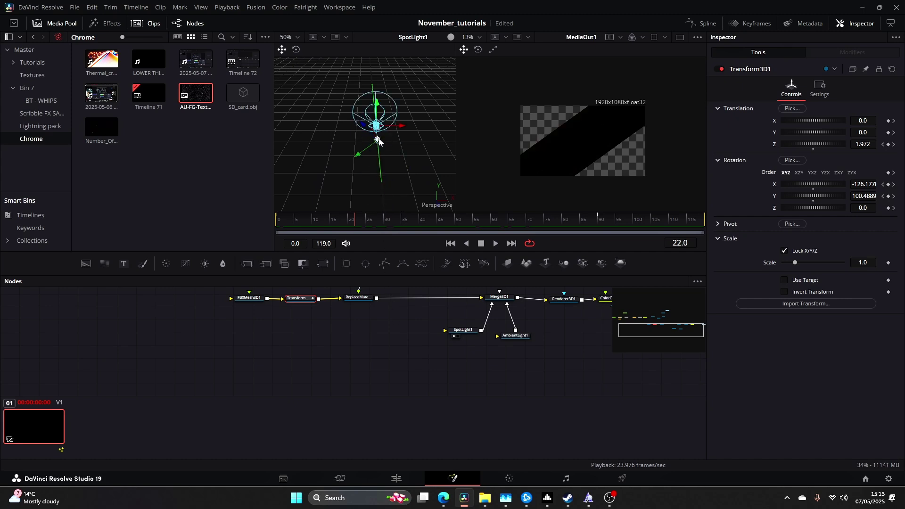
pyautogui.moveTo(384, 166); pyautogui.dragTo(388, 201)
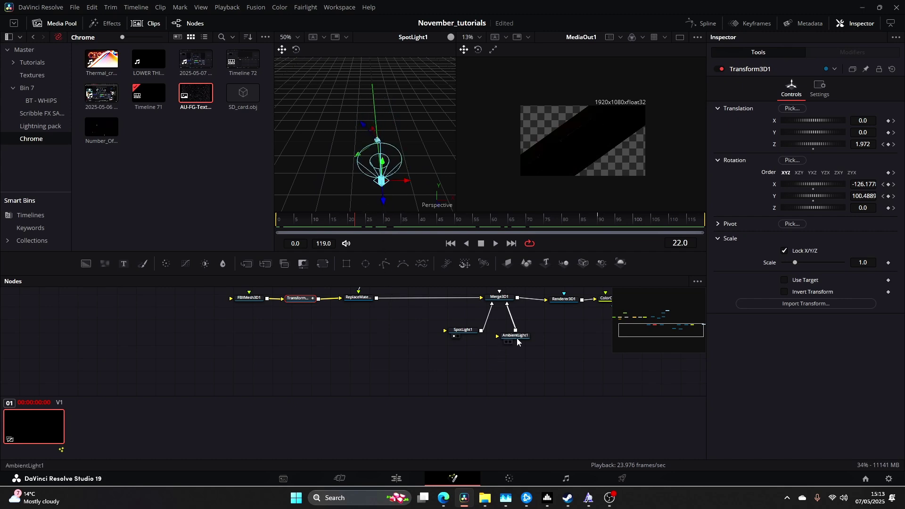
# - Widen SpotLight1's cone angle to 90 and preview the early frames of the card animation
pyautogui.click(517, 339)
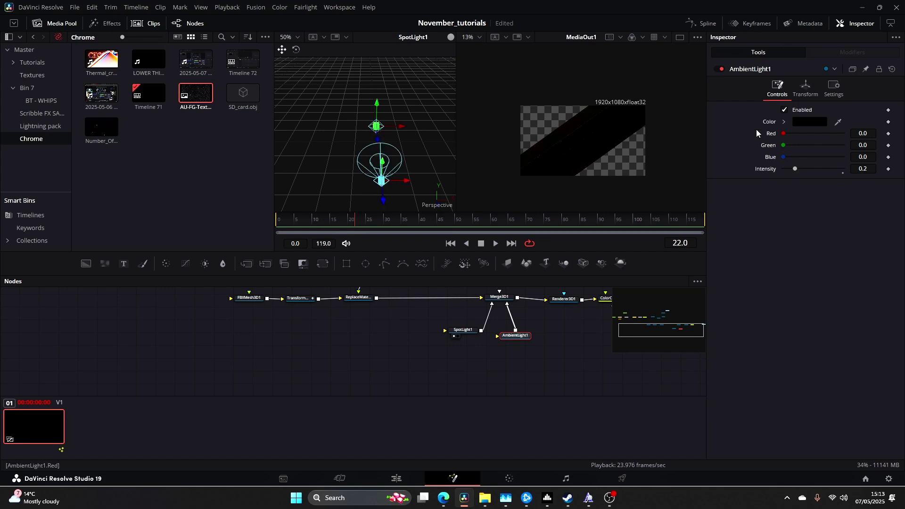
pyautogui.click(806, 88)
pyautogui.click(464, 330)
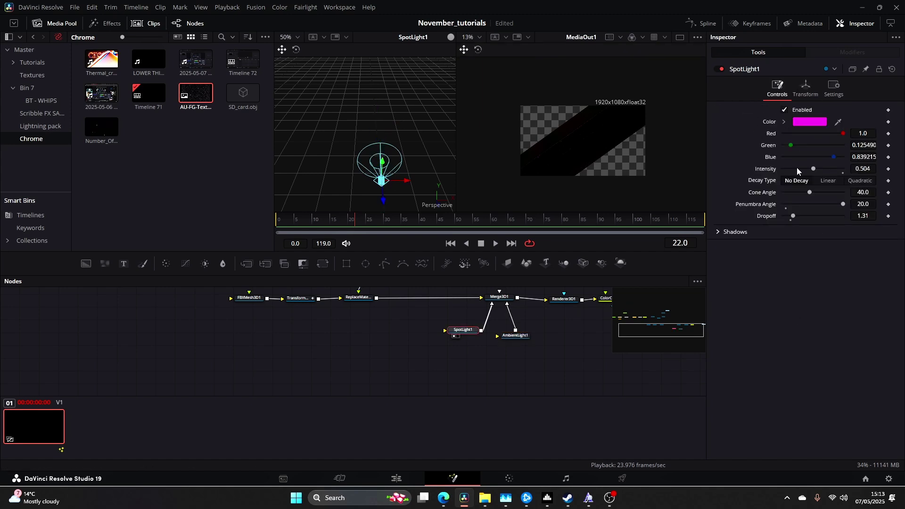
pyautogui.moveTo(807, 193); pyautogui.dragTo(886, 204)
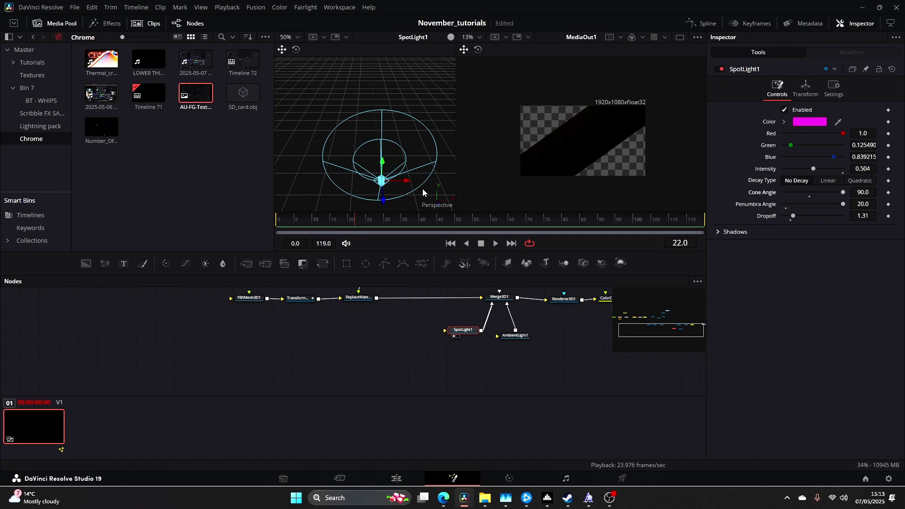
pyautogui.moveTo(386, 164); pyautogui.dragTo(395, 188)
pyautogui.press('space')
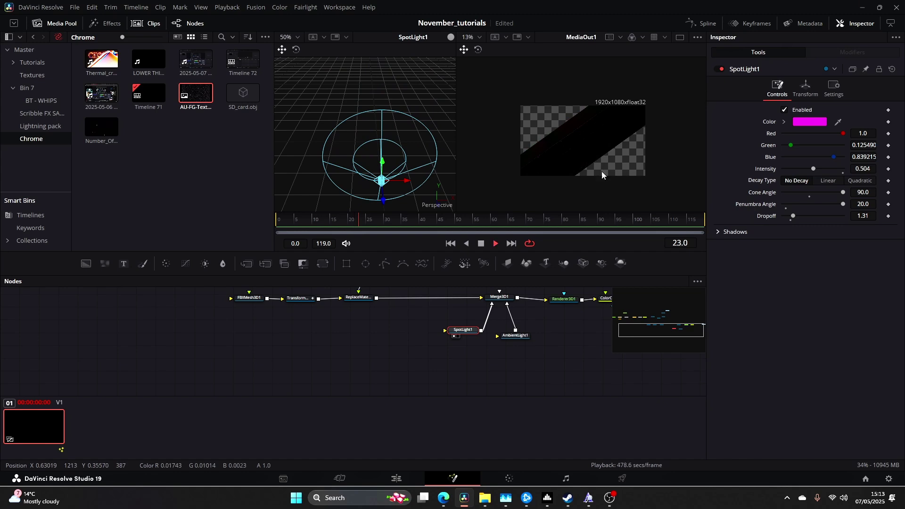
pyautogui.hotkey('ctrl', 'f')
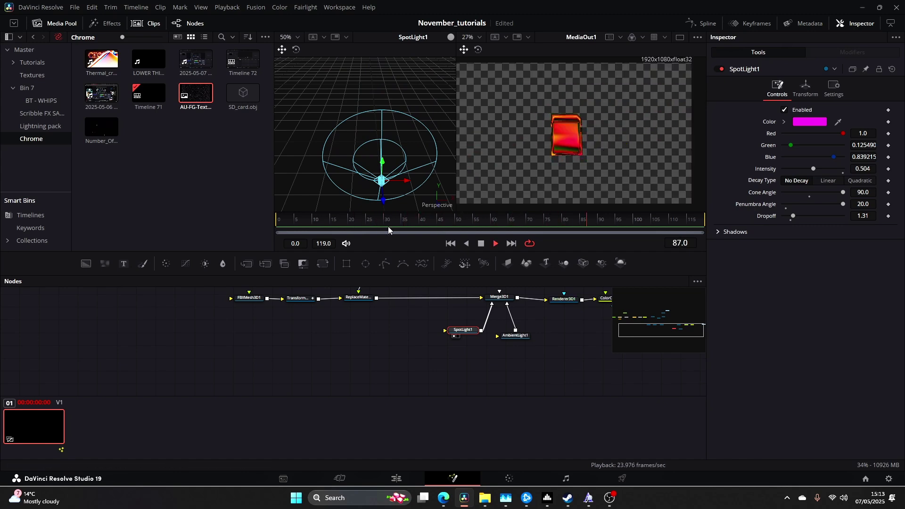
pyautogui.click(316, 228)
pyautogui.moveTo(333, 229); pyautogui.dragTo(370, 233)
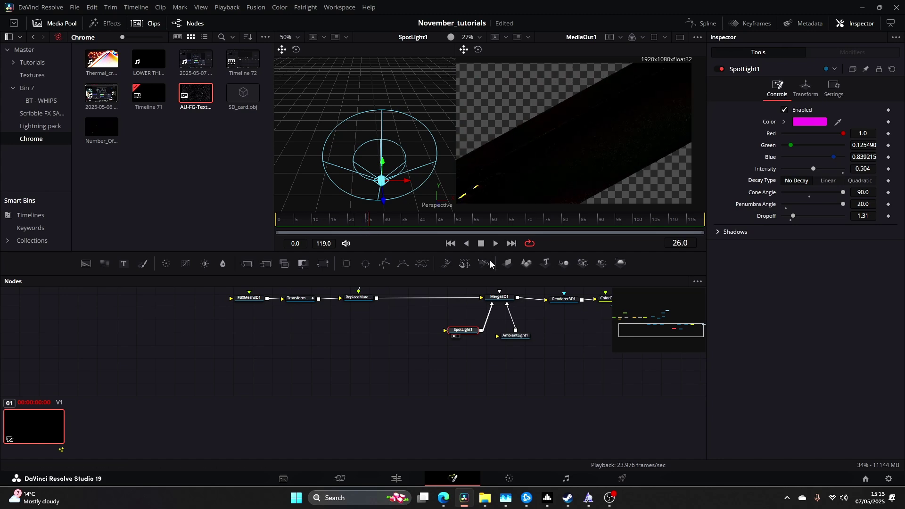
# - Try repositioning SpotLight1 in the 3D viewer at frame 26 and undo the moves
pyautogui.moveTo(388, 188); pyautogui.dragTo(386, 213)
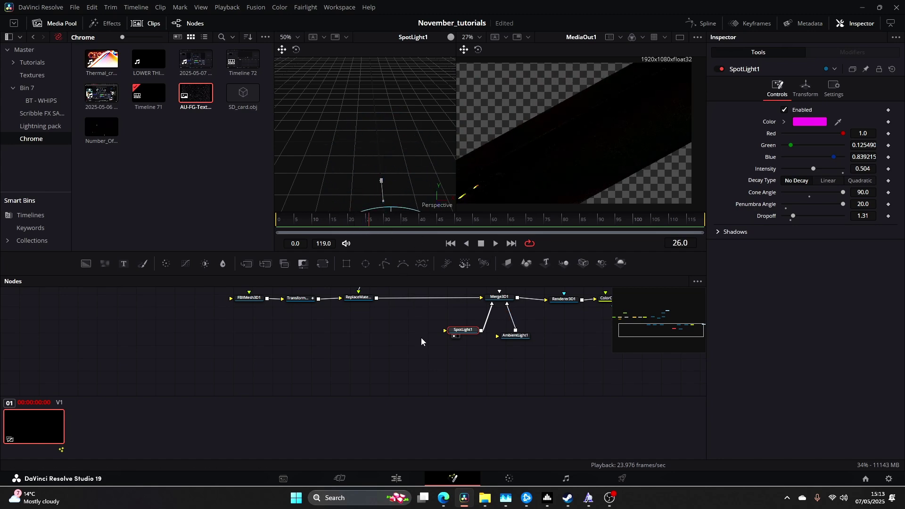
pyautogui.moveTo(416, 312); pyautogui.dragTo(400, 197)
pyautogui.hotkey('ctrl', 'z')
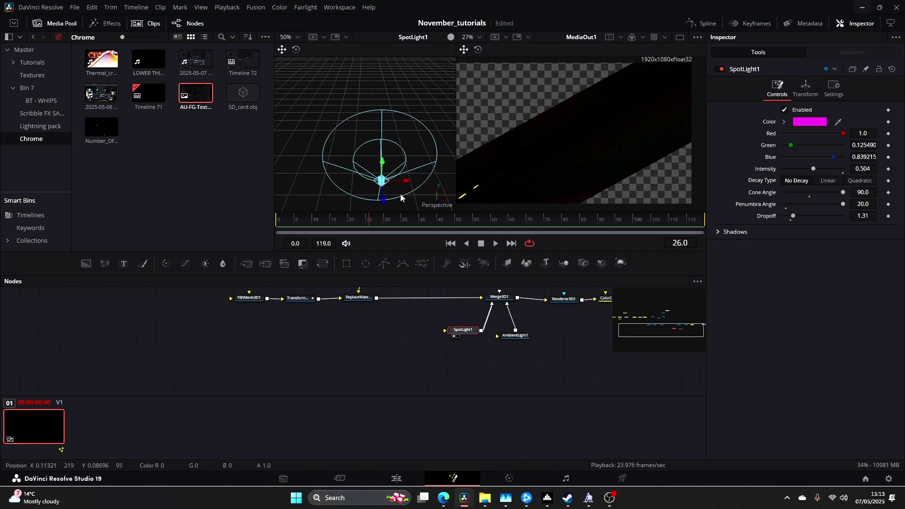
pyautogui.moveTo(386, 164); pyautogui.dragTo(391, 93)
pyautogui.hotkey('ctrl', 'z')
# - Try different X rotations on the FBX mesh and the Transform 3D at frame 20, and undo them
pyautogui.moveTo(307, 308); pyautogui.dragTo(344, 370)
pyautogui.click(271, 328)
pyautogui.click(332, 344)
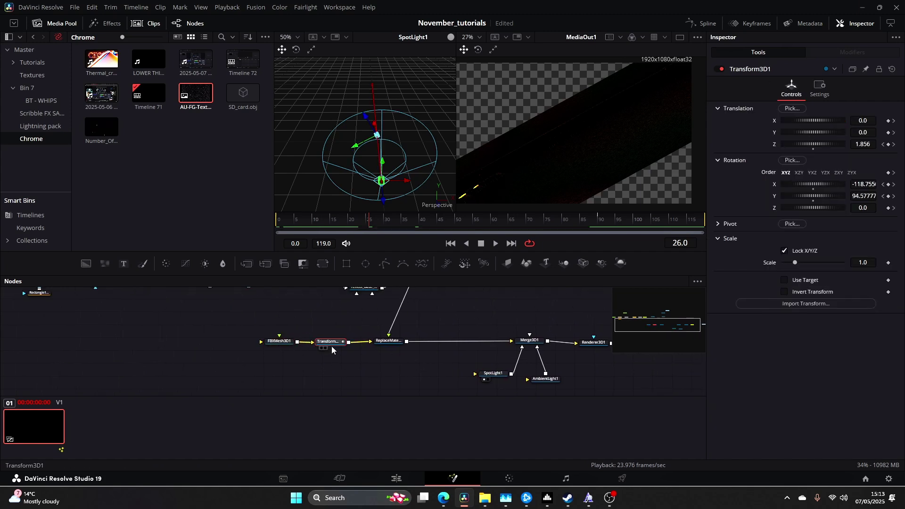
pyautogui.moveTo(303, 222); pyautogui.dragTo(349, 221)
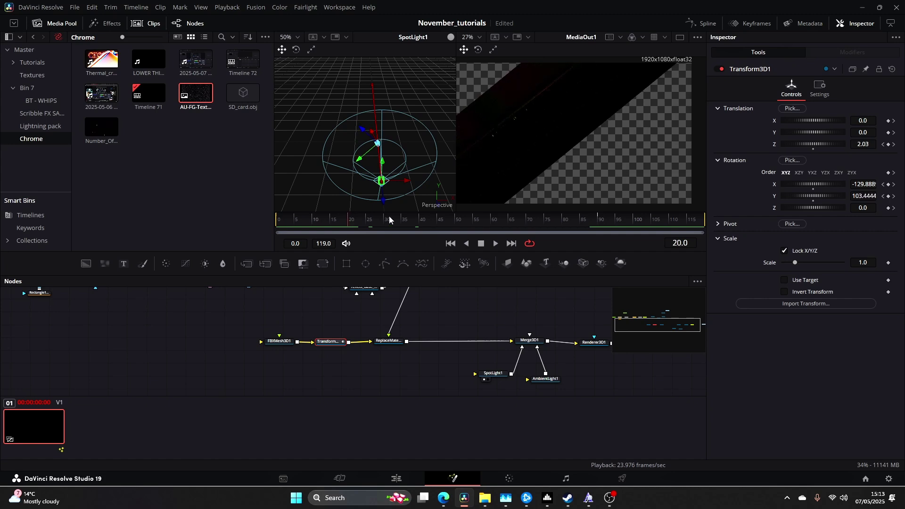
pyautogui.click(269, 342)
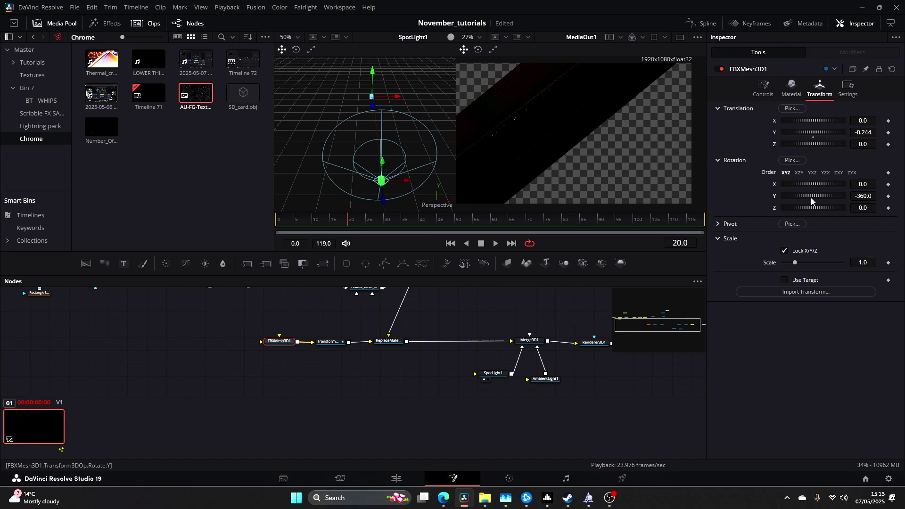
pyautogui.moveTo(810, 184); pyautogui.dragTo(816, 187)
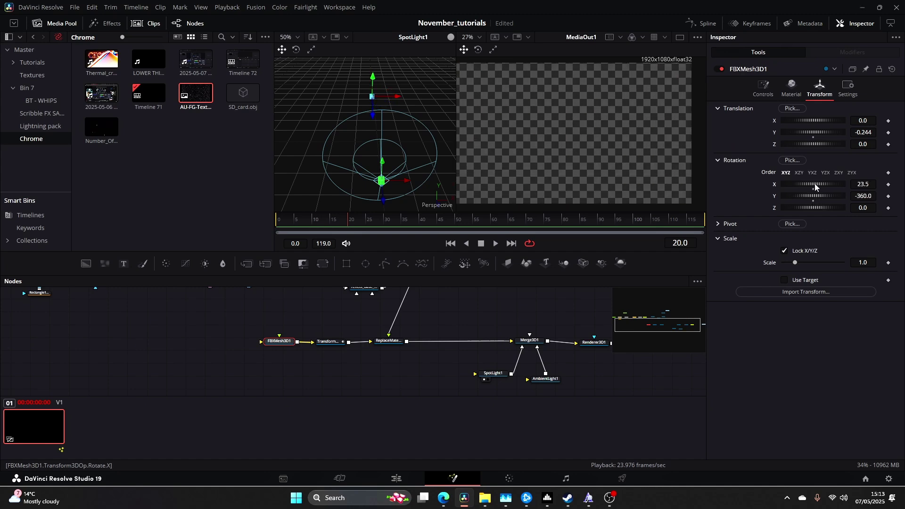
pyautogui.click(327, 342)
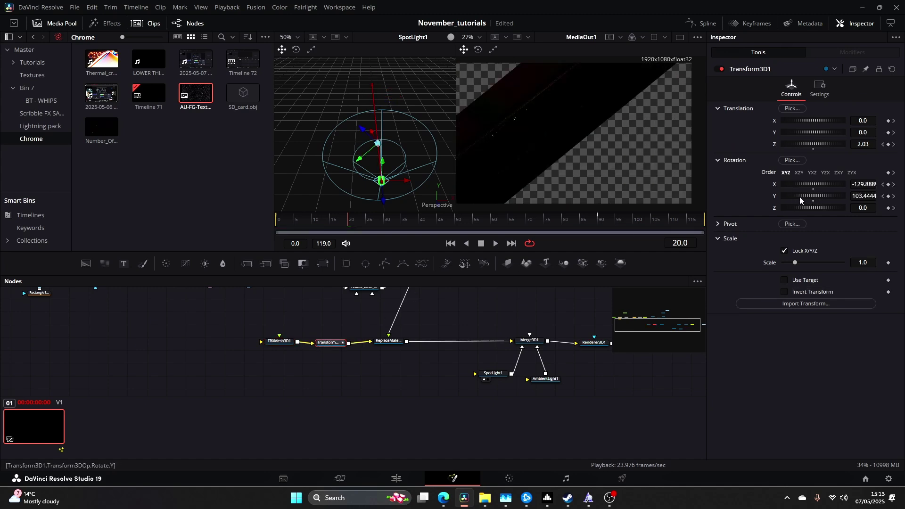
pyautogui.moveTo(813, 183); pyautogui.dragTo(833, 188)
pyautogui.hotkey('ctrl', 'z')
# - Set the Transform 3D's Y rotation to 128.9 at frame 31 and preview the surrounding frames
pyautogui.scroll(-3, 542, 155)
pyautogui.press('space')
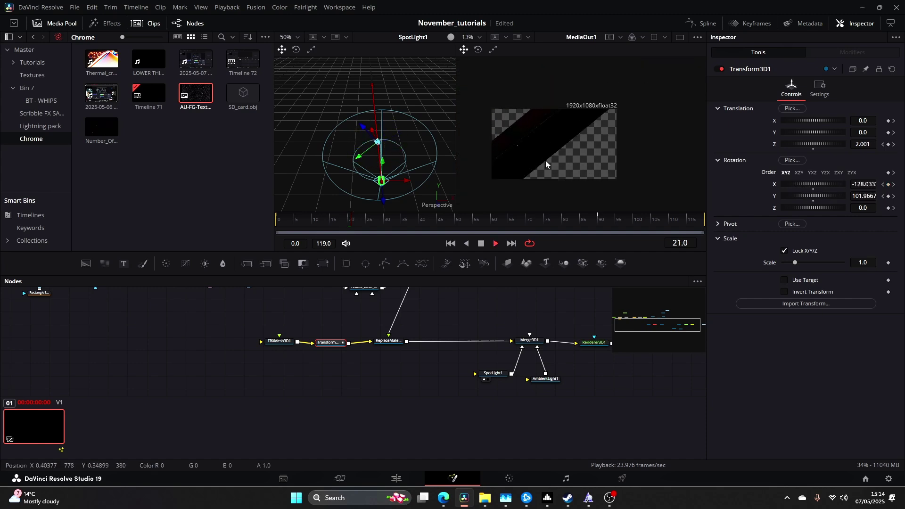
pyautogui.press('space')
pyautogui.scroll(2, 566, 163)
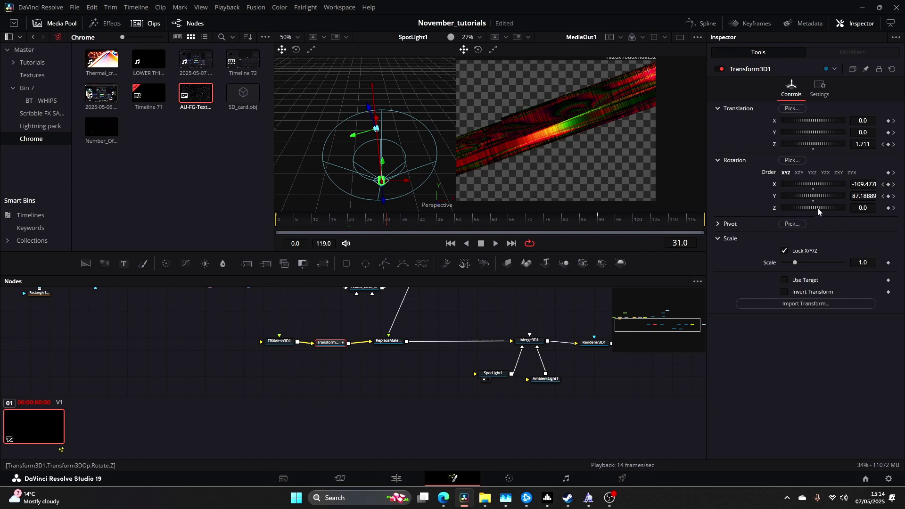
pyautogui.moveTo(815, 196); pyautogui.dragTo(828, 199)
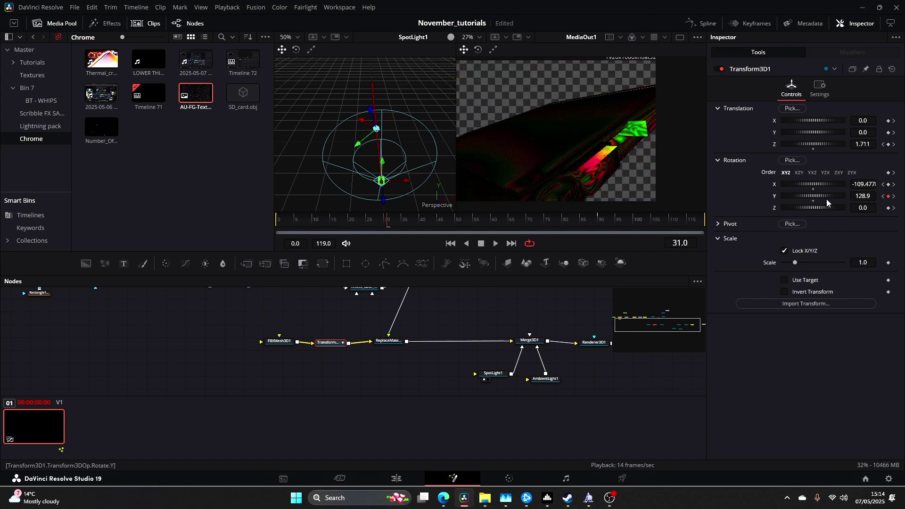
pyautogui.moveTo(386, 220); pyautogui.dragTo(355, 217)
pyautogui.press('space')
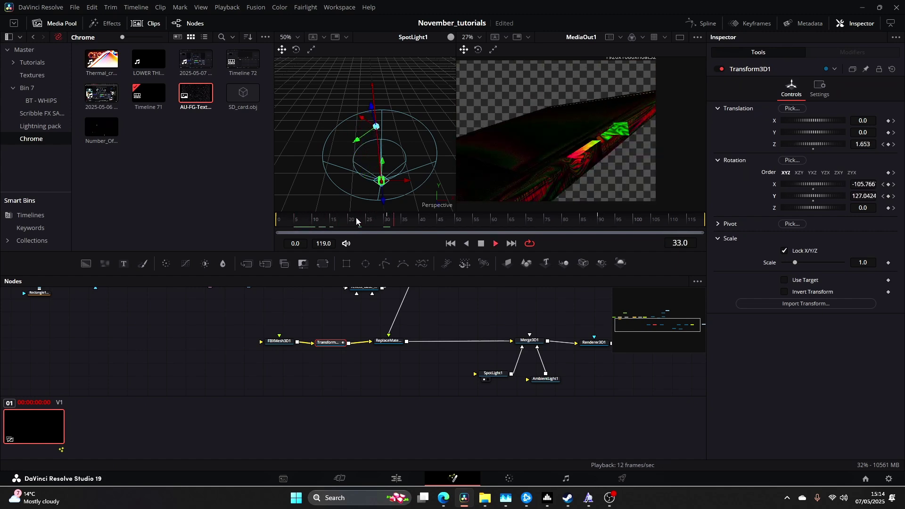
pyautogui.moveTo(358, 217); pyautogui.dragTo(383, 224)
# - Set the bump map's height scale to 8.27 while viewing the card surface up close at frame 29
pyautogui.scroll(2, 644, 164)
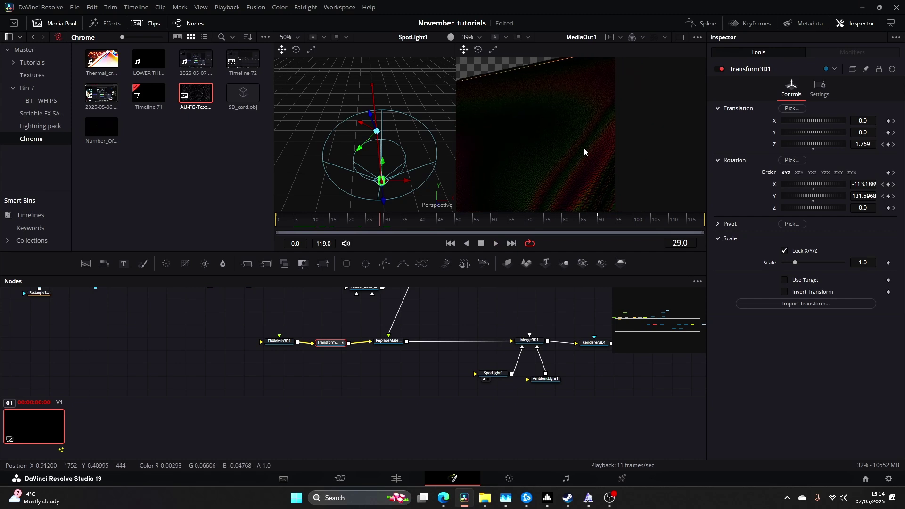
pyautogui.scroll(5, 381, 351)
pyautogui.click(442, 310)
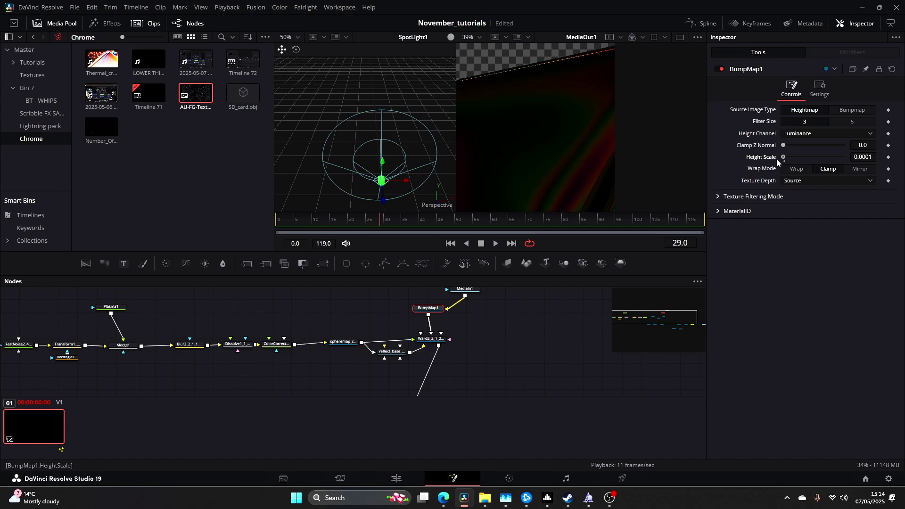
pyautogui.moveTo(792, 160); pyautogui.dragTo(797, 161)
pyautogui.scroll(-4, 550, 134)
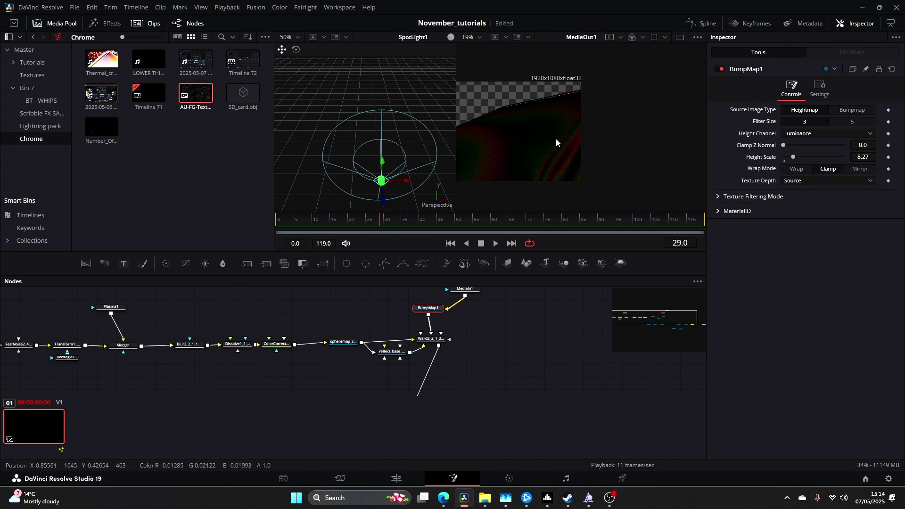
# - Add a second spot light, remove the extra Merge 3D created with it, and connect the light directly to Merge3D1
pyautogui.moveTo(488, 390); pyautogui.dragTo(422, 284)
pyautogui.moveTo(461, 338); pyautogui.dragTo(416, 333)
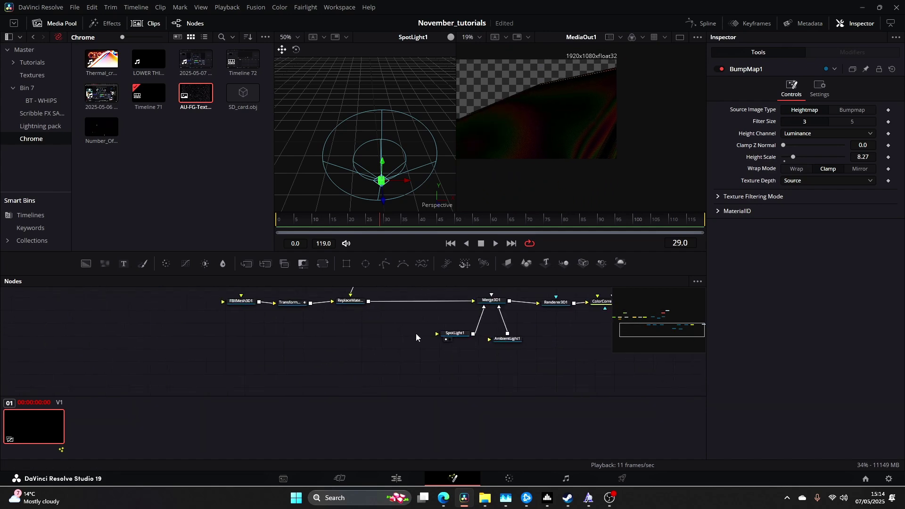
pyautogui.hotkey('shift', 'space')
pyautogui.write('s[p')
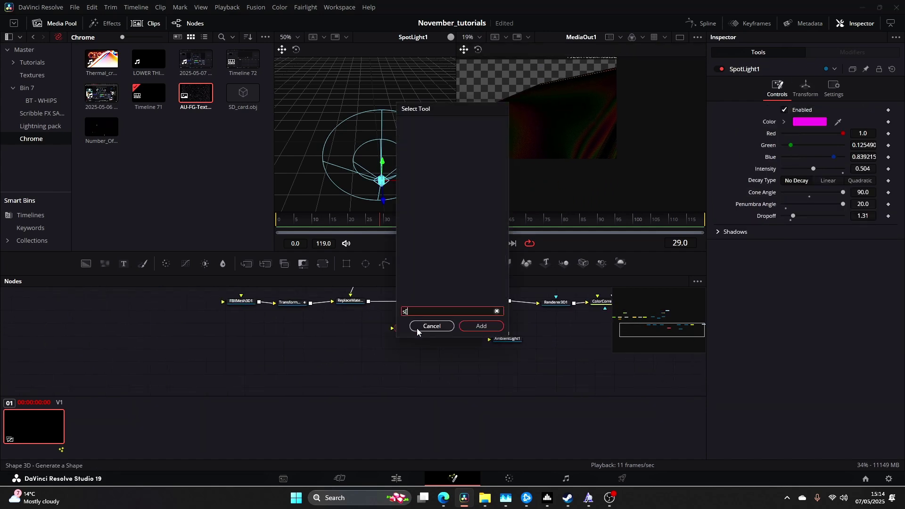
pyautogui.press('BackSpace')
pyautogui.write('pot')
pyautogui.press('Return')
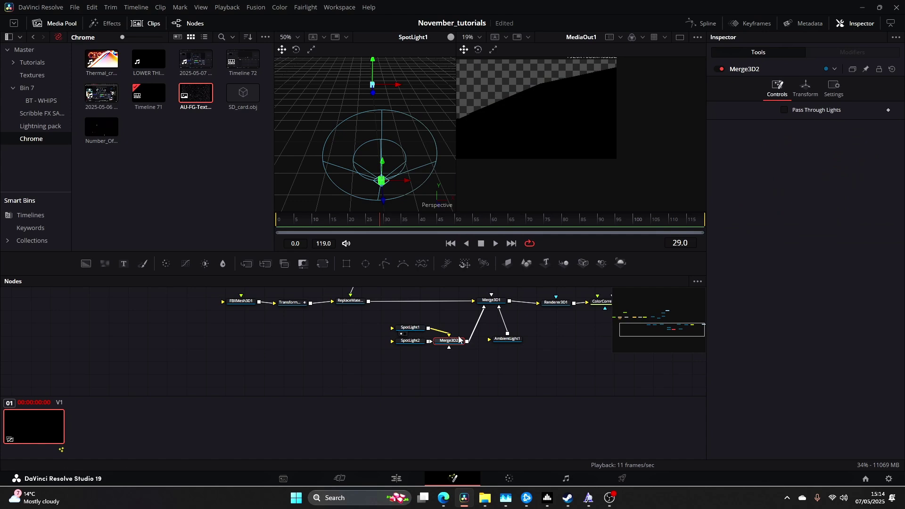
pyautogui.press('Delete')
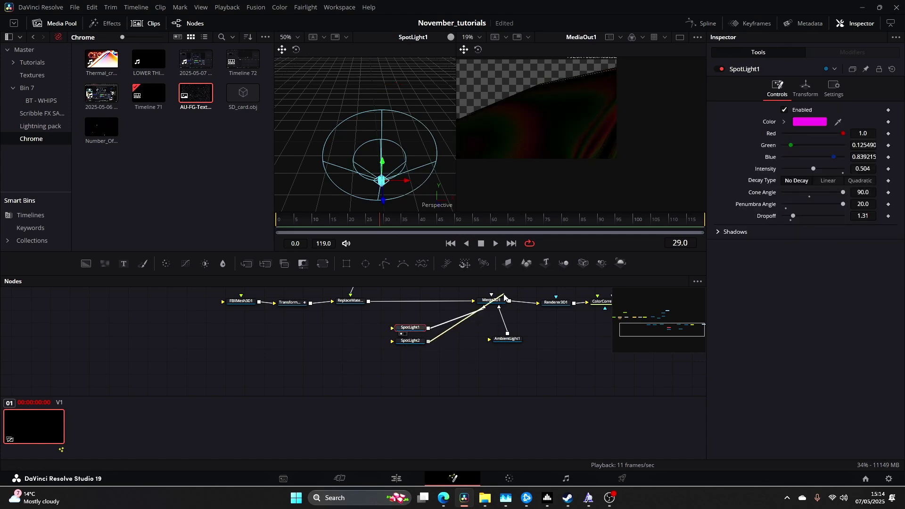
pyautogui.moveTo(410, 341); pyautogui.dragTo(432, 355)
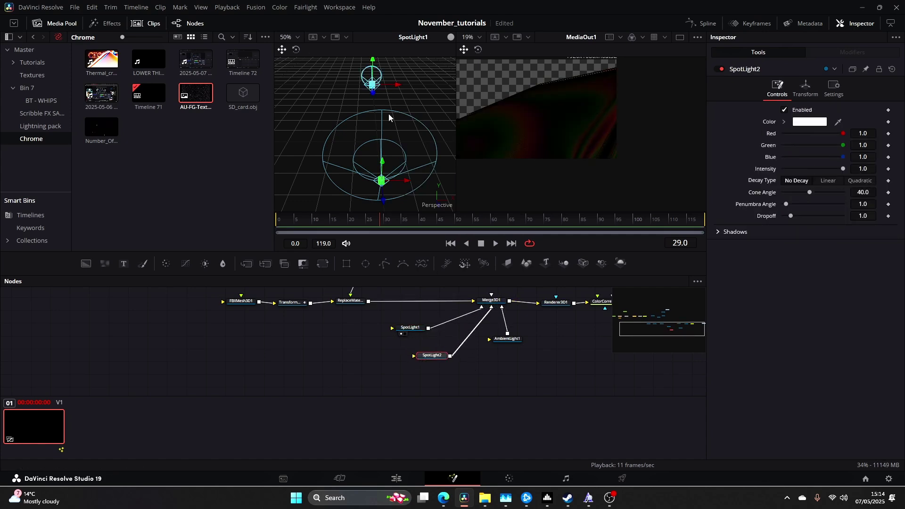
# - Move SpotLight2 to about Y 0.35 and Z 2.5, and set its X rotation to -31.3
pyautogui.moveTo(376, 93); pyautogui.dragTo(382, 182)
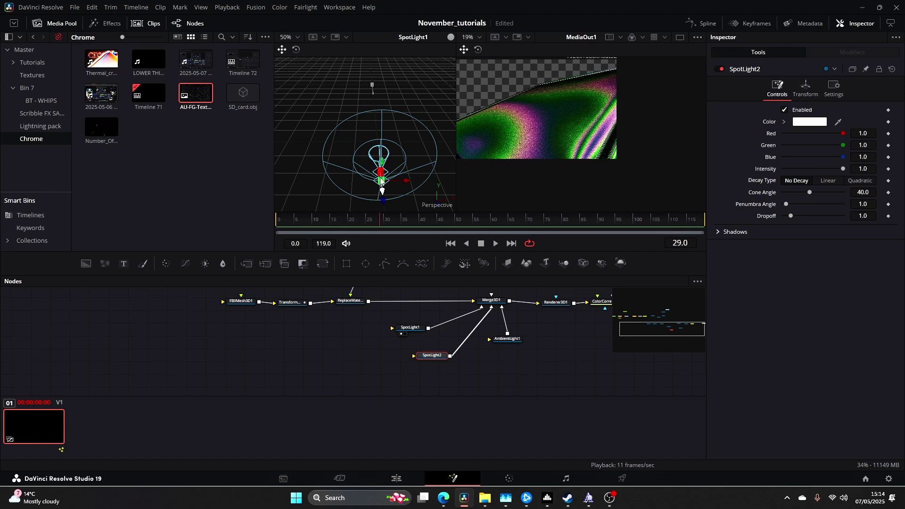
pyautogui.moveTo(382, 153); pyautogui.dragTo(383, 122)
pyautogui.click(806, 90)
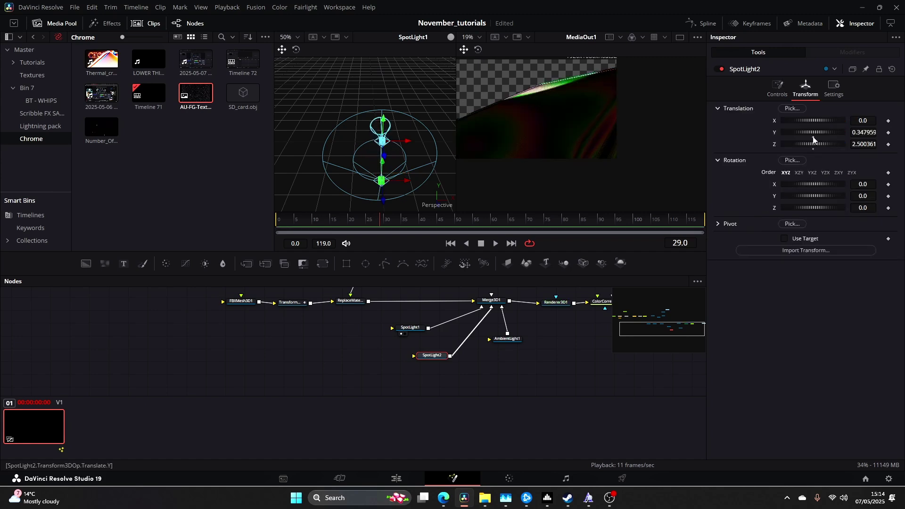
pyautogui.moveTo(814, 134)
pyautogui.mouseDown()
pyautogui.moveTo(821, 131)
pyautogui.moveTo(813, 132)
pyautogui.mouseUp()
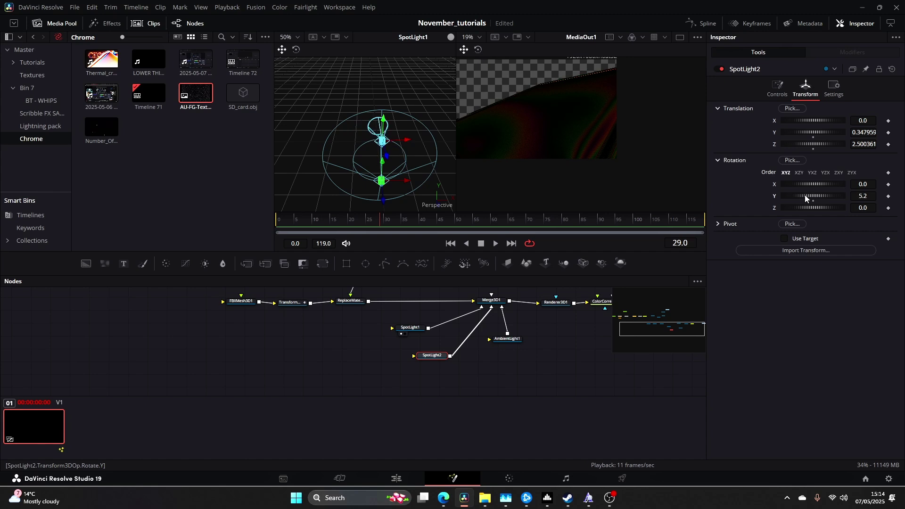
pyautogui.moveTo(807, 183); pyautogui.dragTo(802, 186)
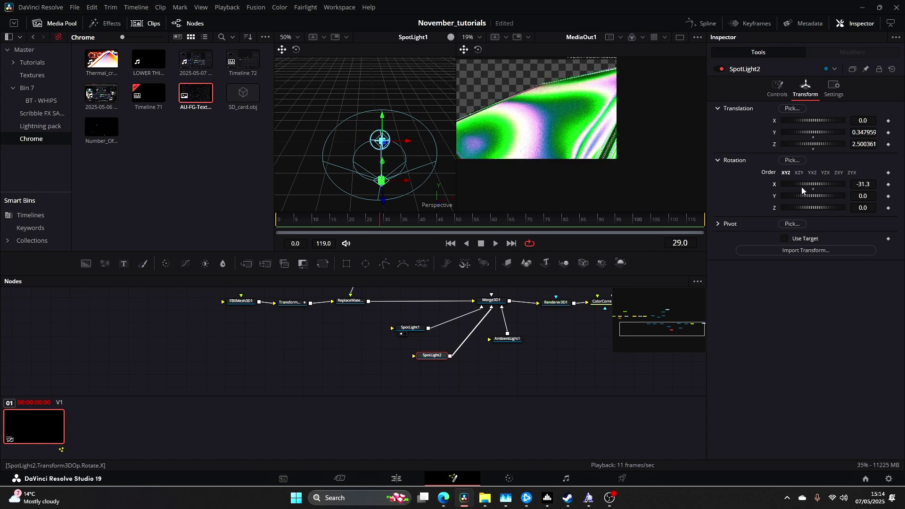
# - Set SpotLight2's cone angle to 88.58 and, checking the card at frame 80, its intensity to 0.362
pyautogui.click(777, 89)
pyautogui.moveTo(813, 193); pyautogui.dragTo(843, 194)
pyautogui.click(386, 225)
pyautogui.moveTo(385, 225); pyautogui.dragTo(563, 221)
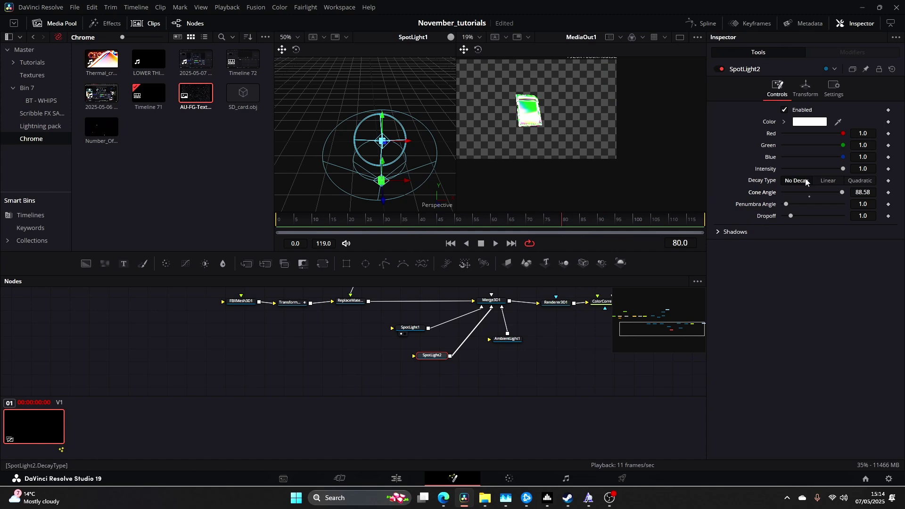
pyautogui.moveTo(839, 169); pyautogui.dragTo(805, 169)
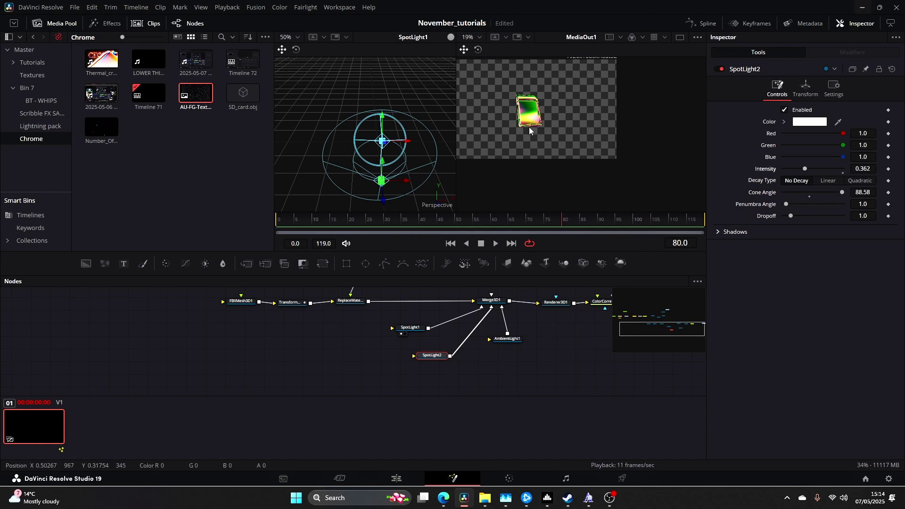
# - Scrub and play the card animation to check the reflections under the second spot light
pyautogui.scroll(2, 530, 127)
pyautogui.click(322, 222)
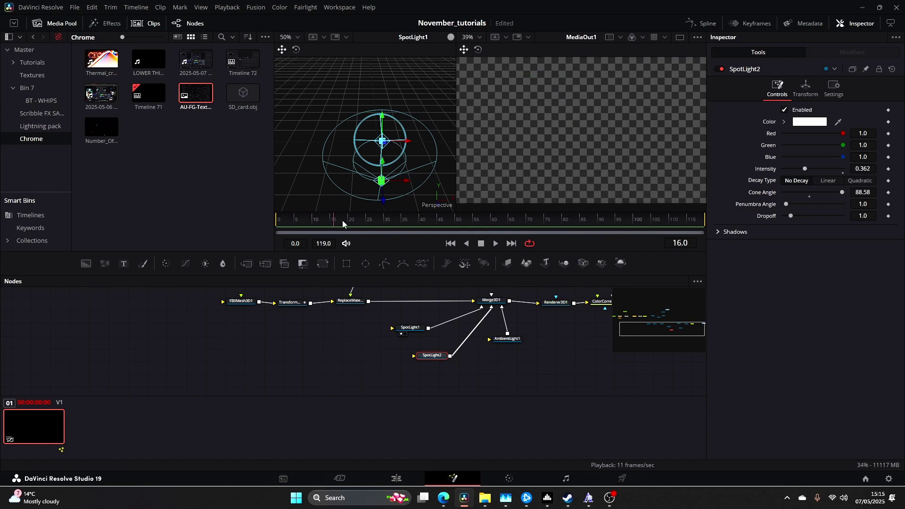
pyautogui.moveTo(342, 223); pyautogui.dragTo(371, 221)
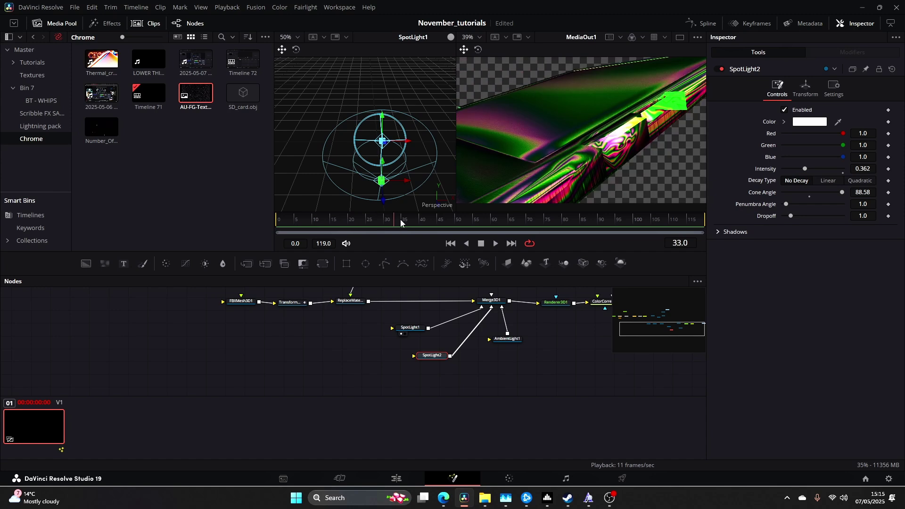
pyautogui.moveTo(402, 223)
pyautogui.mouseDown()
pyautogui.moveTo(622, 217)
pyautogui.moveTo(423, 213)
pyautogui.moveTo(378, 224)
pyautogui.moveTo(394, 221)
pyautogui.mouseUp()
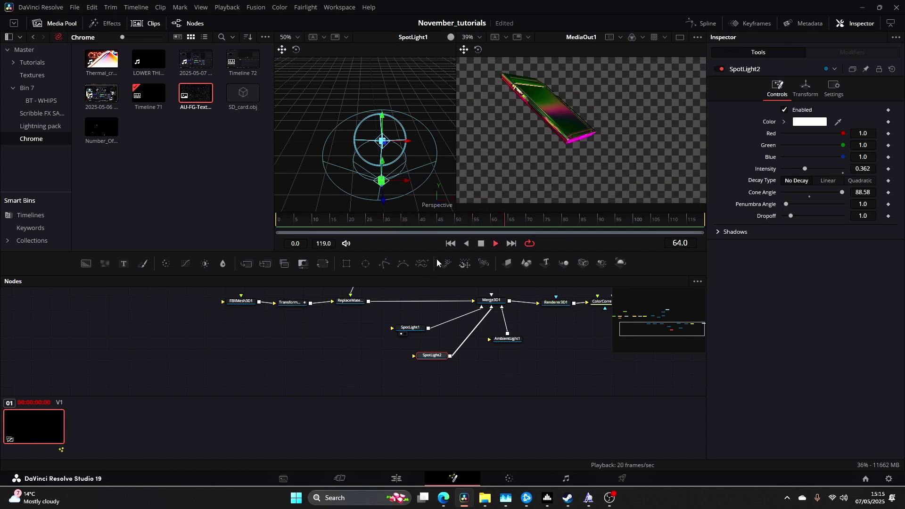
pyautogui.press('space')
pyautogui.moveTo(355, 223); pyautogui.dragTo(398, 239)
pyautogui.moveTo(431, 305); pyautogui.dragTo(489, 367)
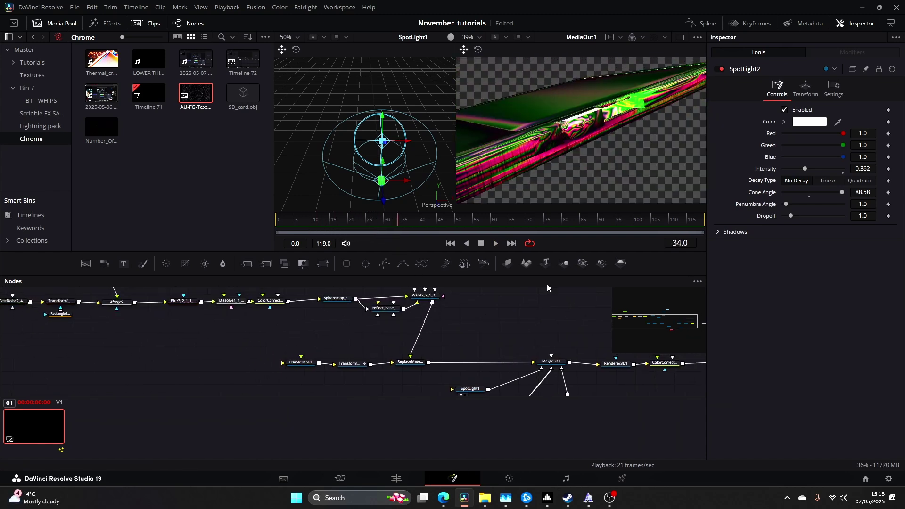
# - Set the scale of the Plasma1 node feeding Merge1 to 2.29
pyautogui.moveTo(387, 322); pyautogui.dragTo(510, 344)
pyautogui.click(239, 321)
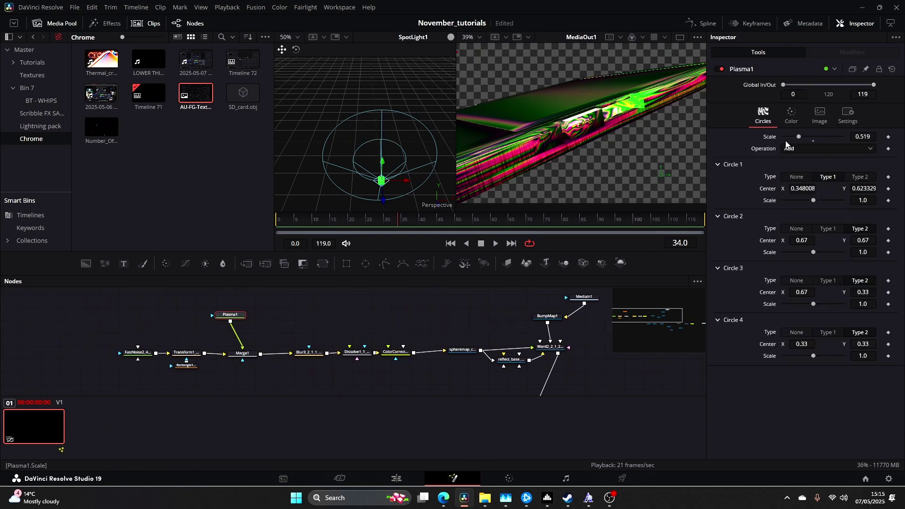
pyautogui.moveTo(806, 137)
pyautogui.mouseDown()
pyautogui.moveTo(833, 138)
pyautogui.moveTo(800, 137)
pyautogui.moveTo(819, 137)
pyautogui.mouseUp()
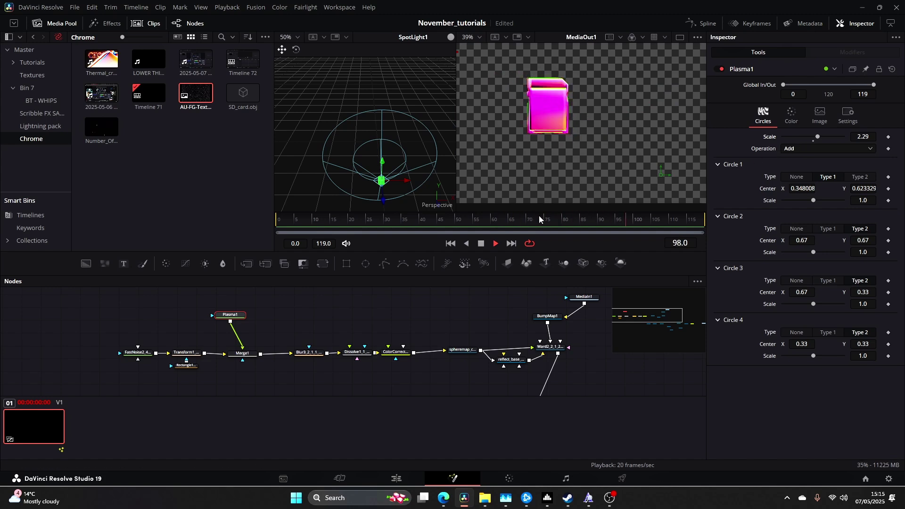
# - Scrub and play the full card animation to check the reflections with the new plasma scale
pyautogui.moveTo(315, 226); pyautogui.dragTo(264, 225)
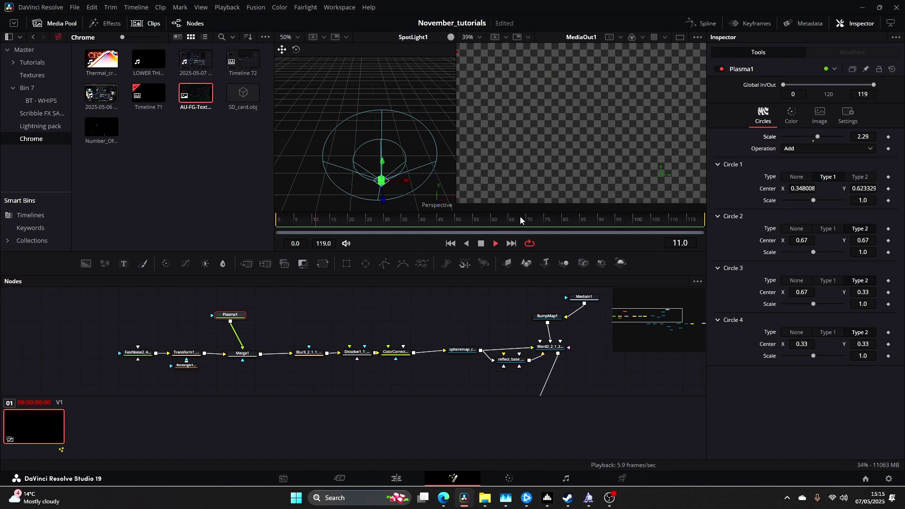
pyautogui.click(301, 227)
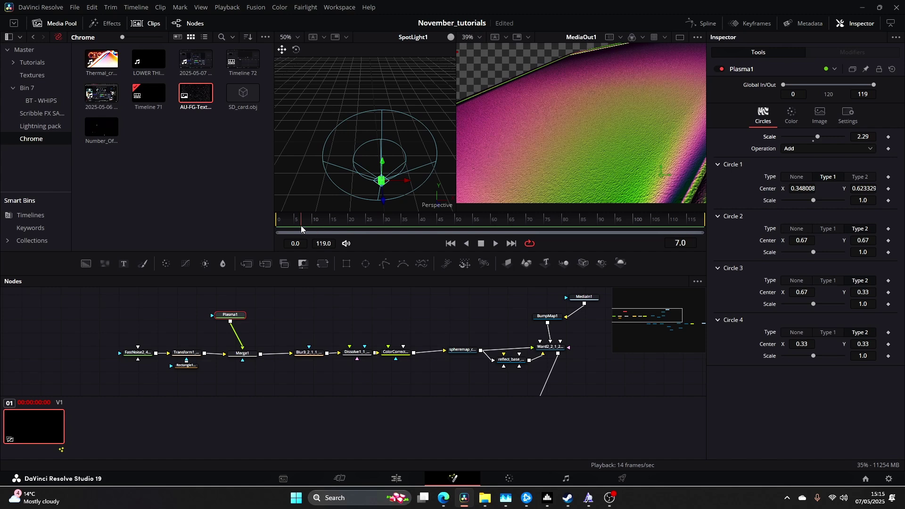
pyautogui.moveTo(301, 226); pyautogui.dragTo(272, 226)
pyautogui.scroll(-3, 602, 161)
pyautogui.press('space')
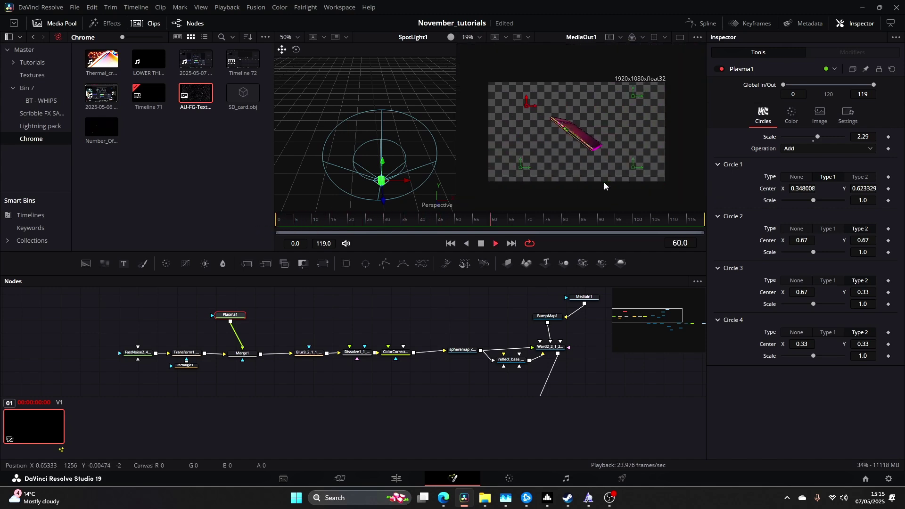
pyautogui.press('space')
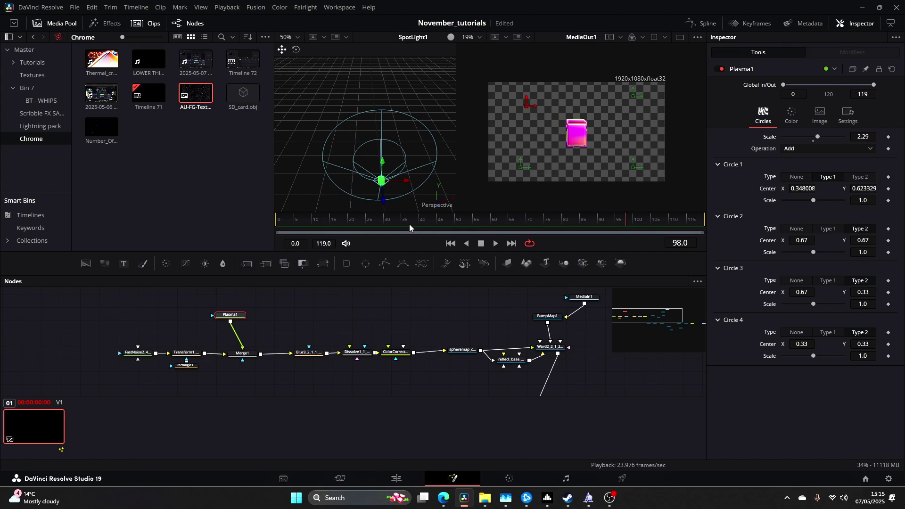
pyautogui.moveTo(344, 226); pyautogui.dragTo(362, 226)
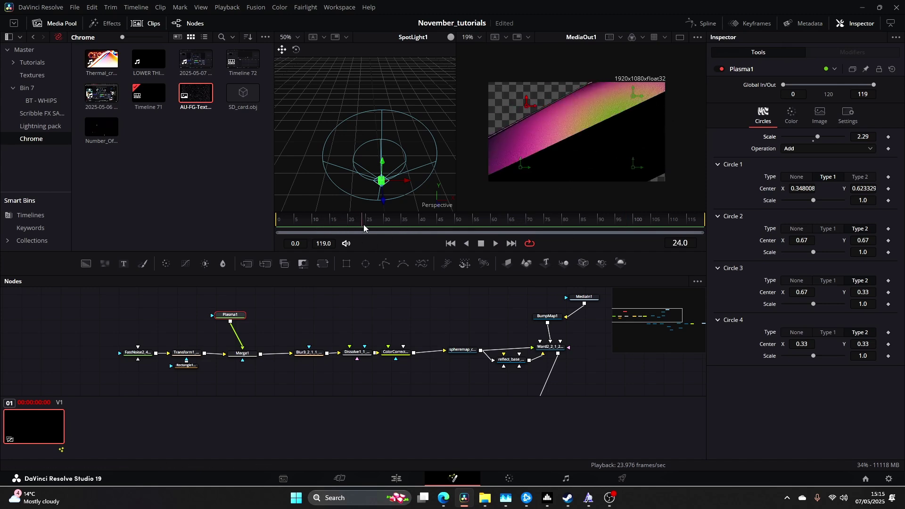
pyautogui.moveTo(364, 229); pyautogui.dragTo(400, 228)
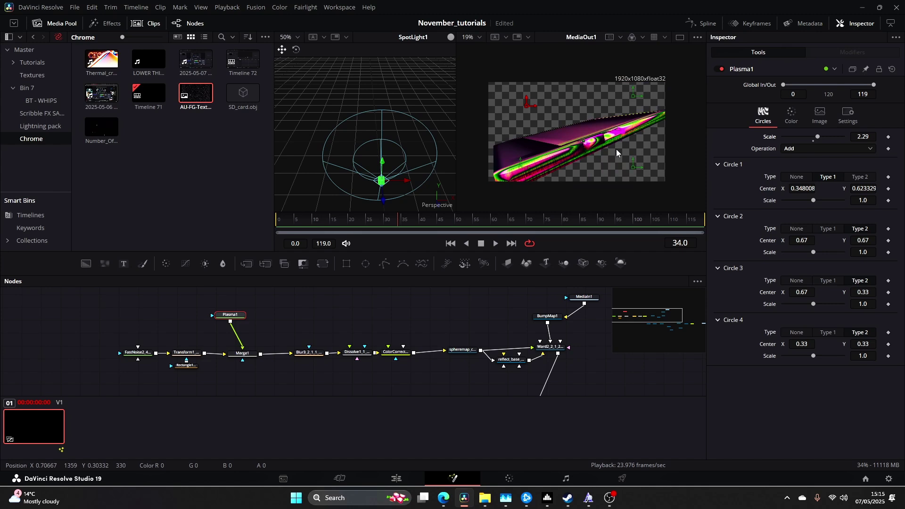
pyautogui.moveTo(377, 309); pyautogui.dragTo(396, 315)
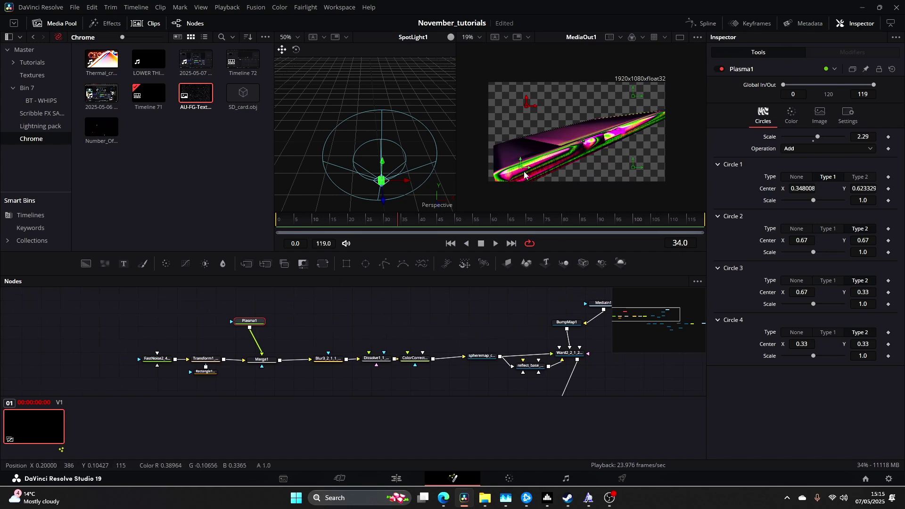
pyautogui.moveTo(294, 227); pyautogui.dragTo(468, 228)
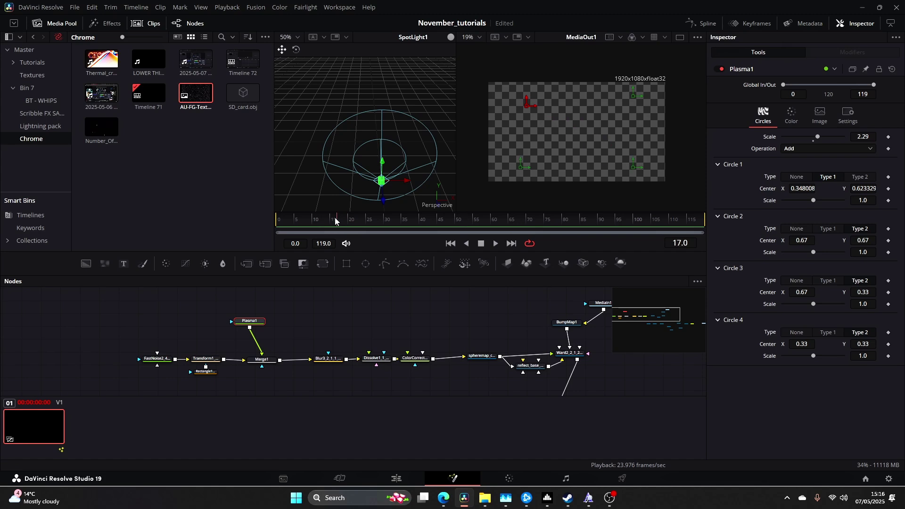
pyautogui.moveTo(352, 226); pyautogui.dragTo(594, 234)
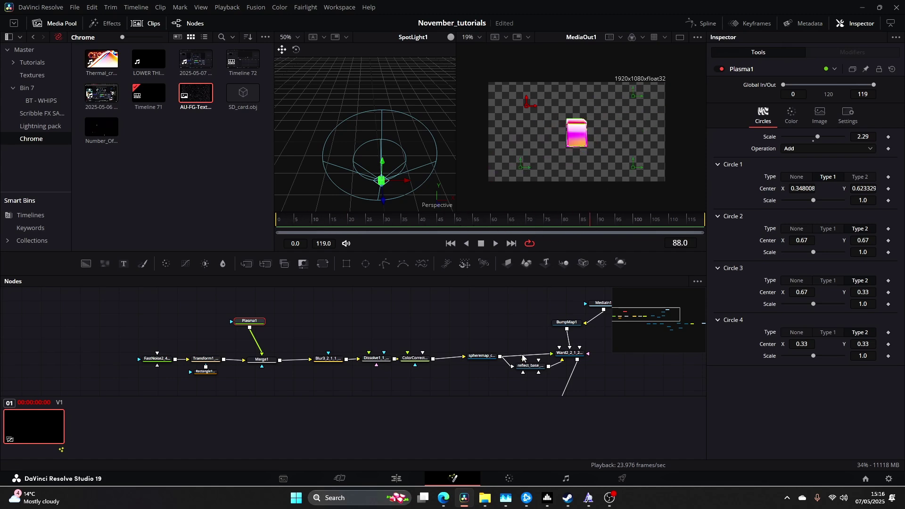
# - Display all Transform3D1 animation curves in the spline editor, fit them in view, and smooth their keyframes
pyautogui.click(708, 23)
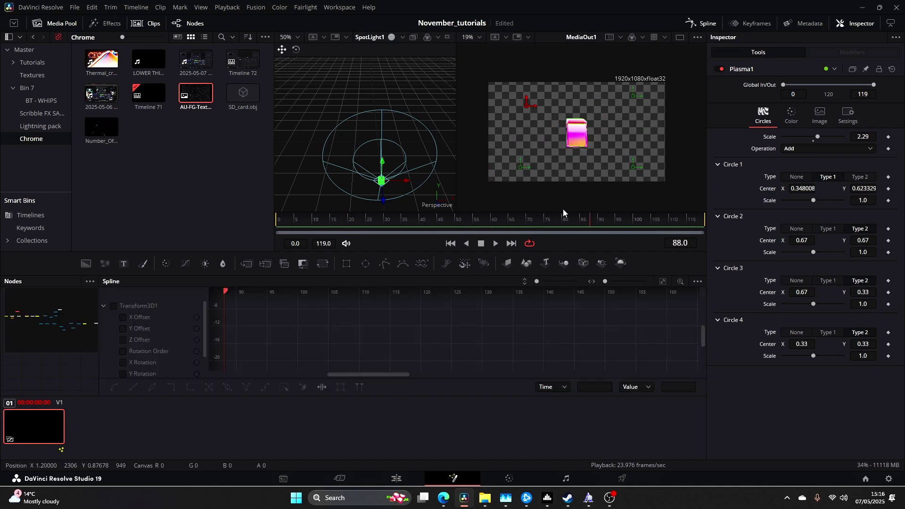
pyautogui.click(139, 306)
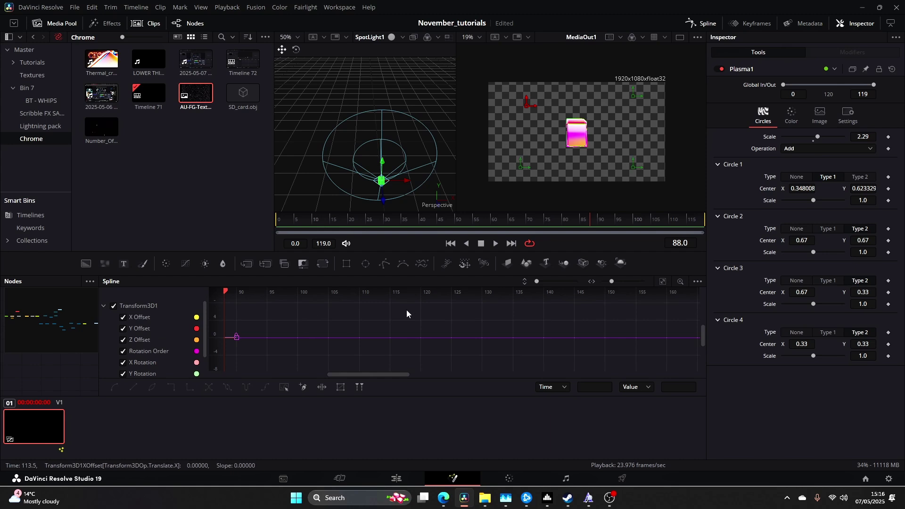
pyautogui.click(663, 282)
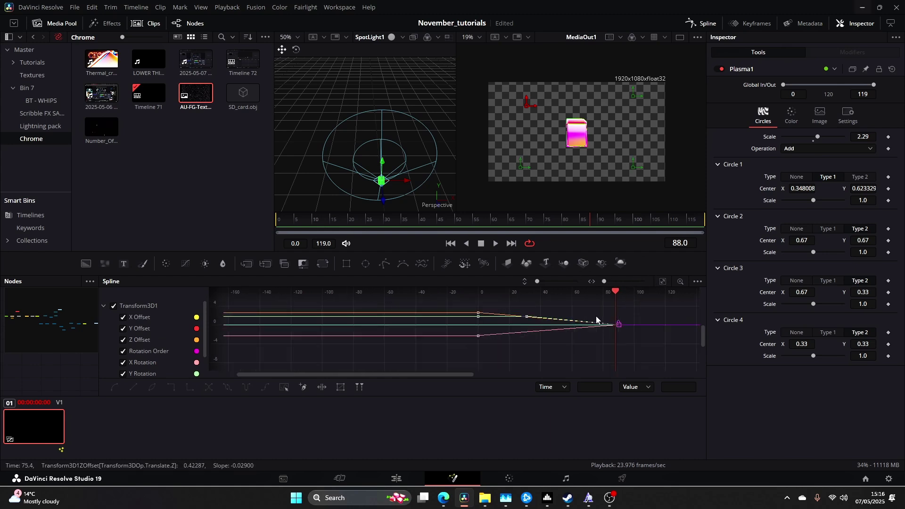
pyautogui.moveTo(640, 306); pyautogui.dragTo(487, 360)
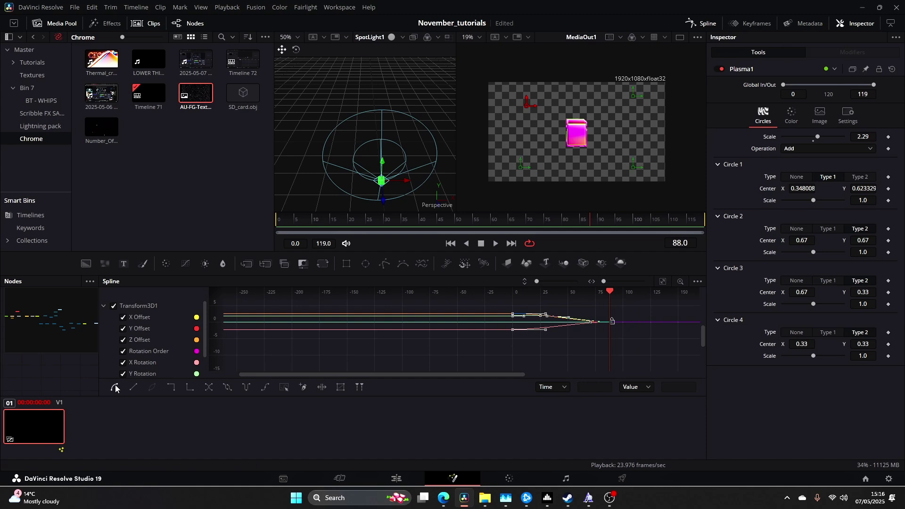
# - Play the composition from the first frame to check the smoothed card motion
pyautogui.moveTo(609, 293); pyautogui.dragTo(513, 298)
pyautogui.press('space')
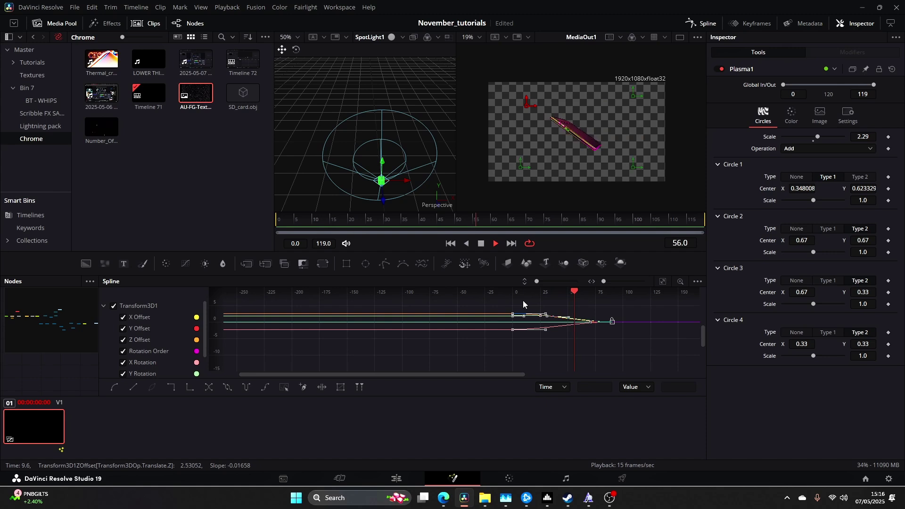
pyautogui.press('space')
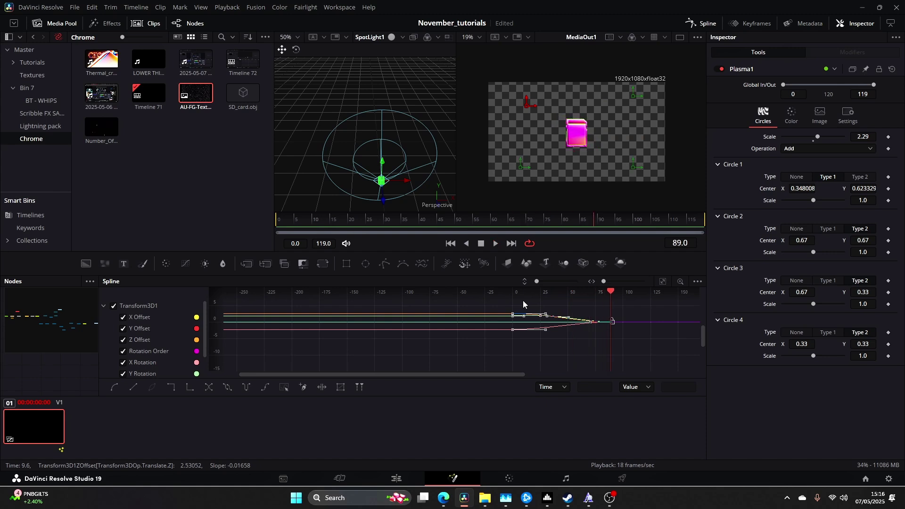
# - Switch to the Edit page and play the Fusion Composition clip full screen and in the timeline viewer
pyautogui.click(397, 479)
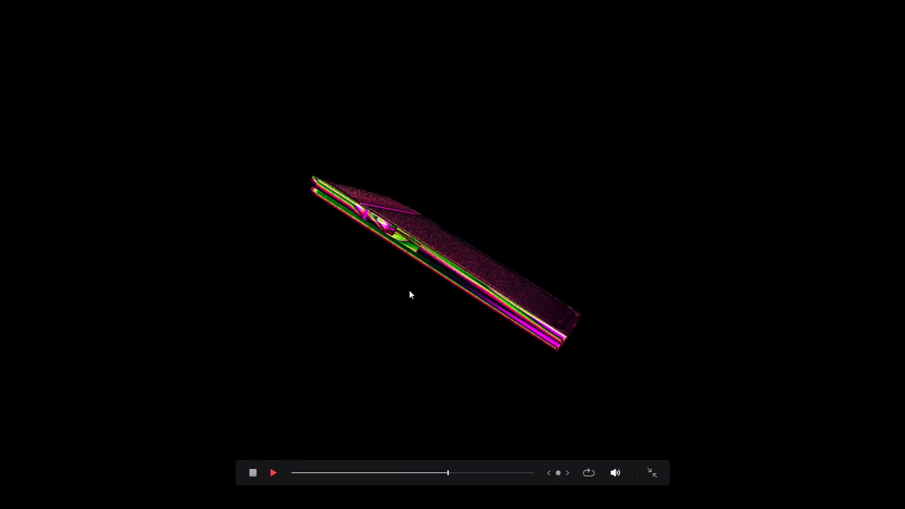
pyautogui.press('space')
pyautogui.press('p')
pyautogui.moveTo(449, 282); pyautogui.dragTo(432, 285)
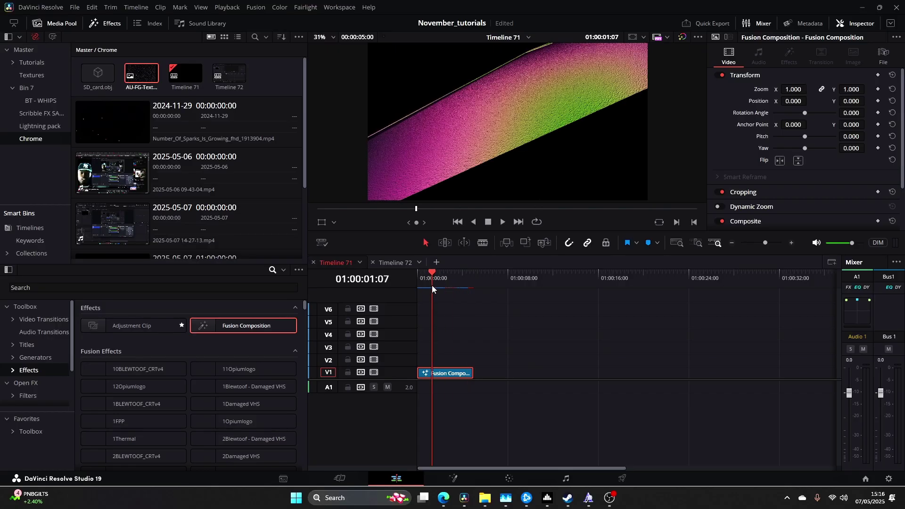
pyautogui.press('space')
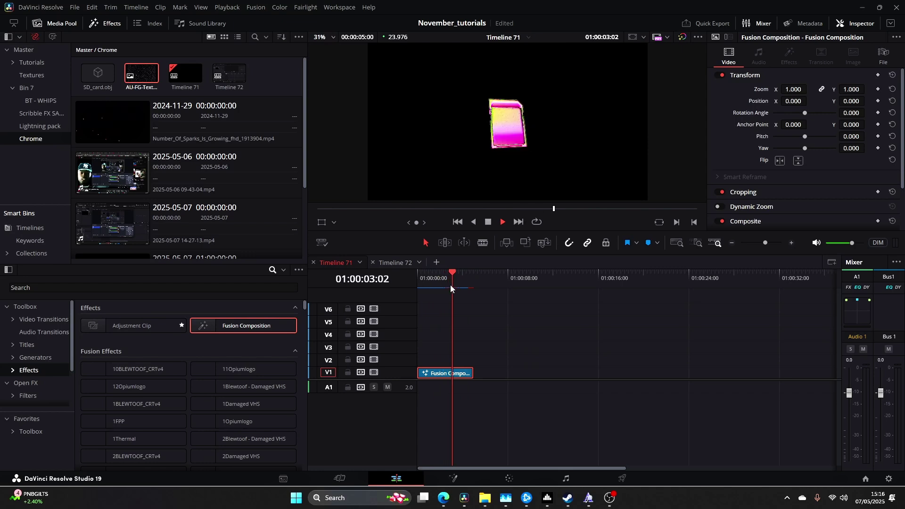
pyautogui.moveTo(462, 281); pyautogui.dragTo(420, 283)
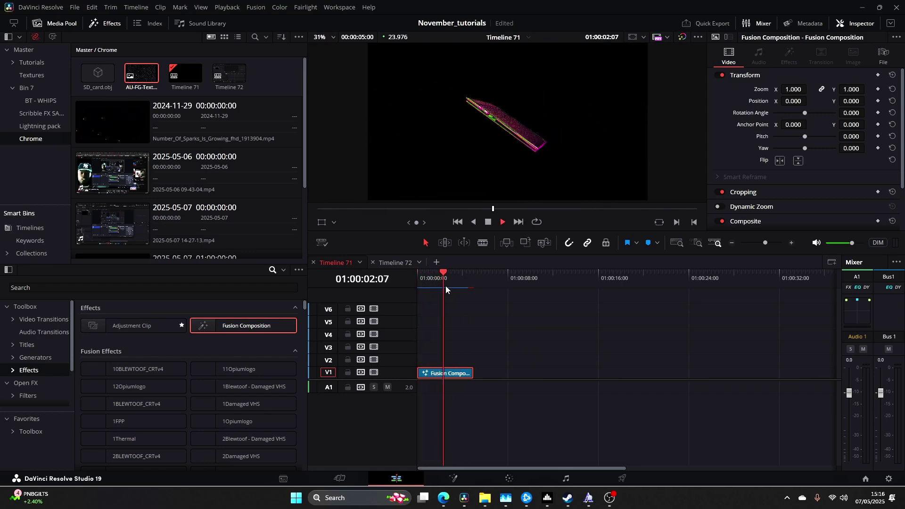
pyautogui.press('space')
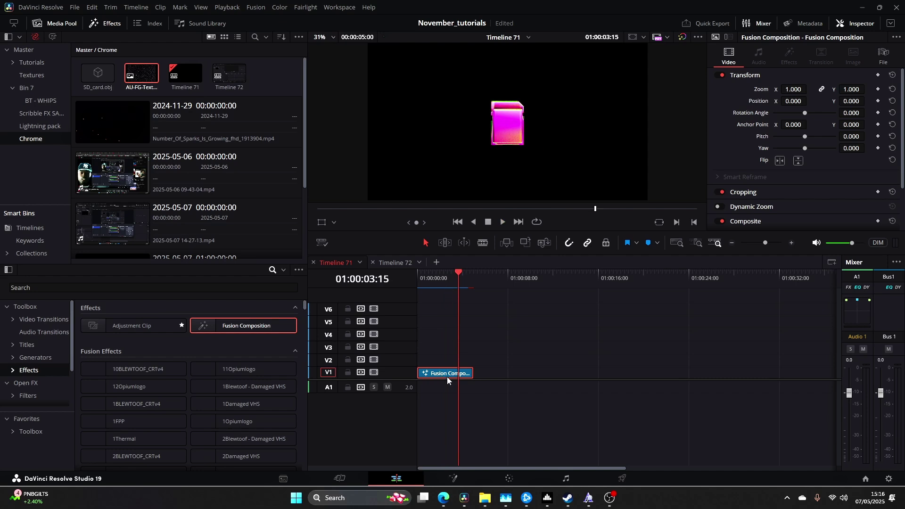
# - Move the Fusion Composition clip up to V2, place the Number_Of_Sparks_Is_Growing clip beneath it on V1, and check them at 01:00:01:09
pyautogui.moveTo(452, 373); pyautogui.dragTo(452, 367)
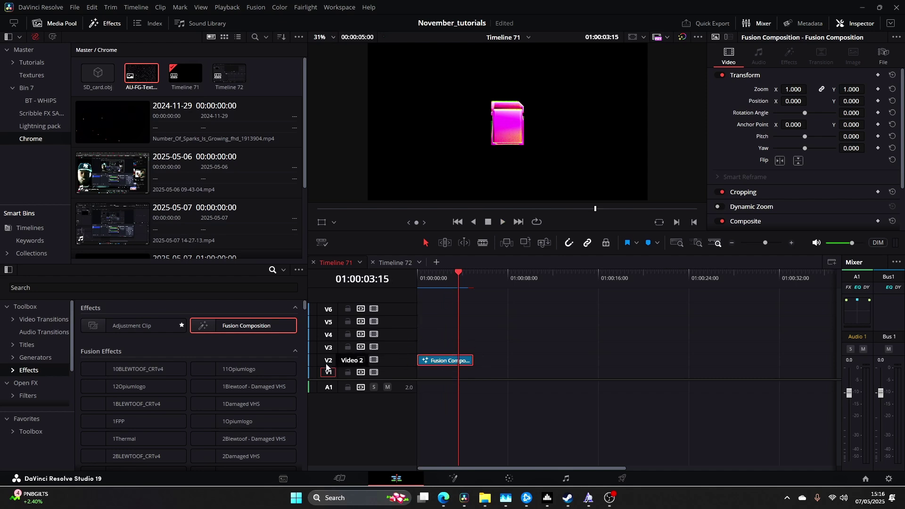
pyautogui.moveTo(112, 121); pyautogui.dragTo(460, 373)
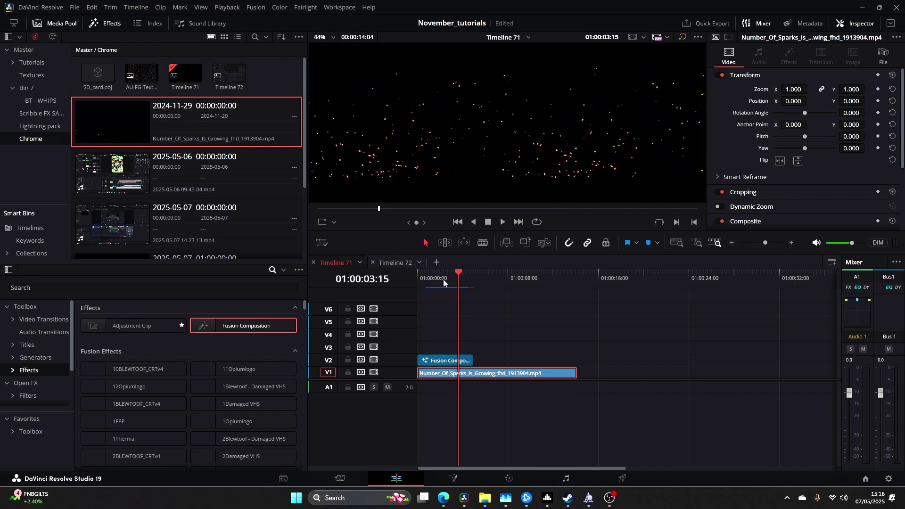
pyautogui.moveTo(442, 281); pyautogui.dragTo(433, 286)
pyautogui.click(461, 362)
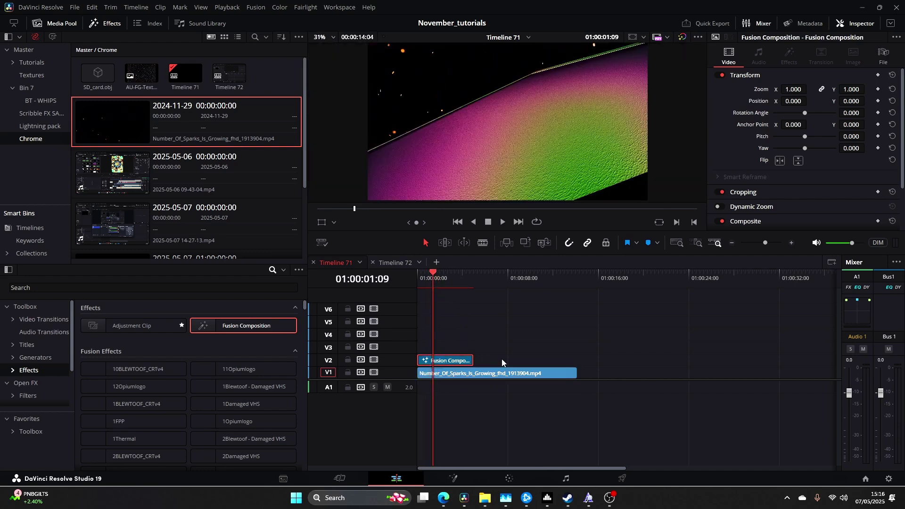
# - Search the effects for "adjust" and place an Adjustment Clip on V3 above the Fusion Composition
pyautogui.click(29, 308)
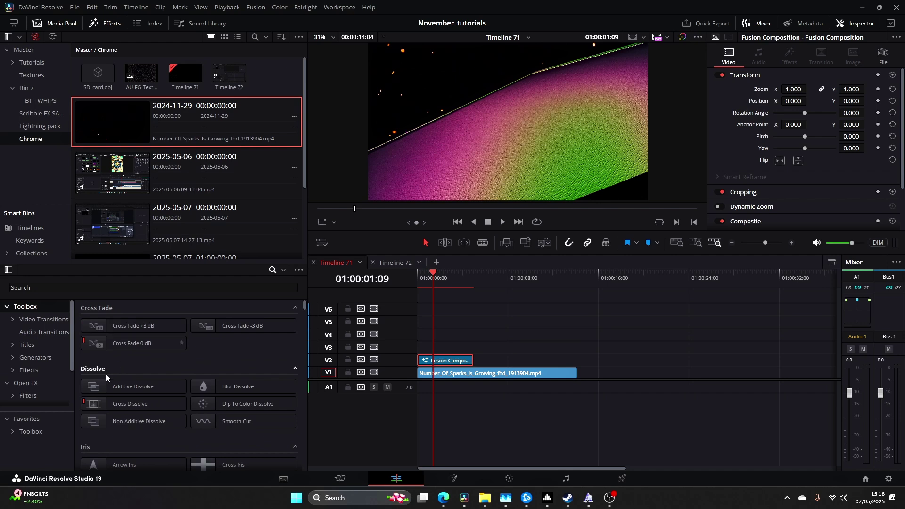
pyautogui.click(25, 383)
pyautogui.click(225, 287)
pyautogui.write('adjust')
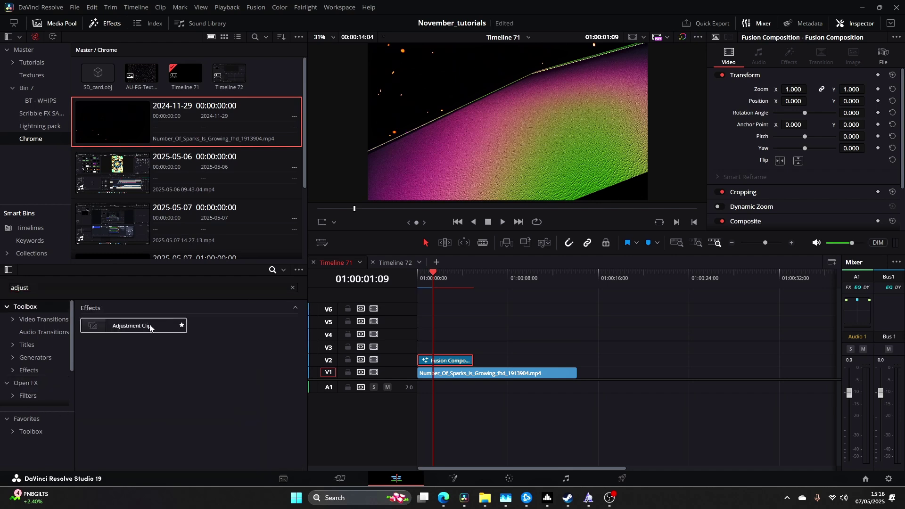
pyautogui.moveTo(177, 326); pyautogui.dragTo(446, 348)
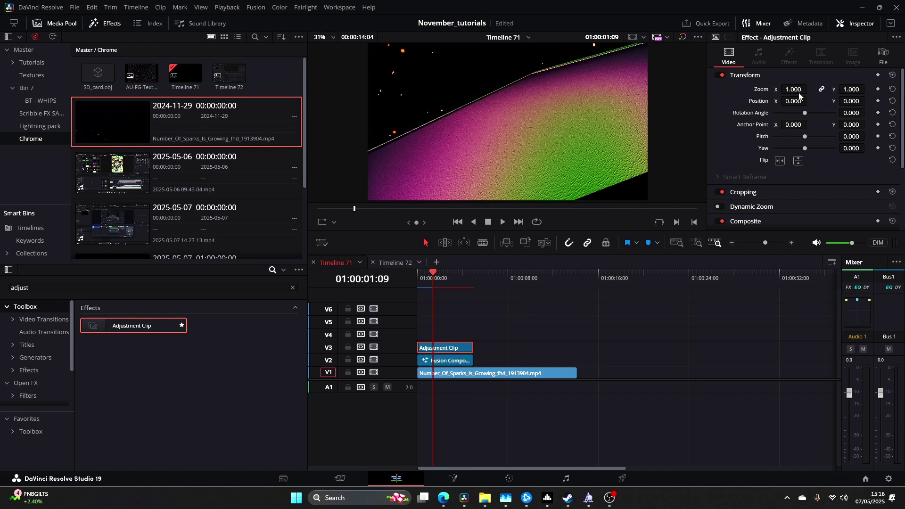
# - Apply a Tilt-Shift Blur to the adjustment clip, set its blur strength to 4.88, and play back the result
pyautogui.doubleClick(117, 285)
pyautogui.write('til')
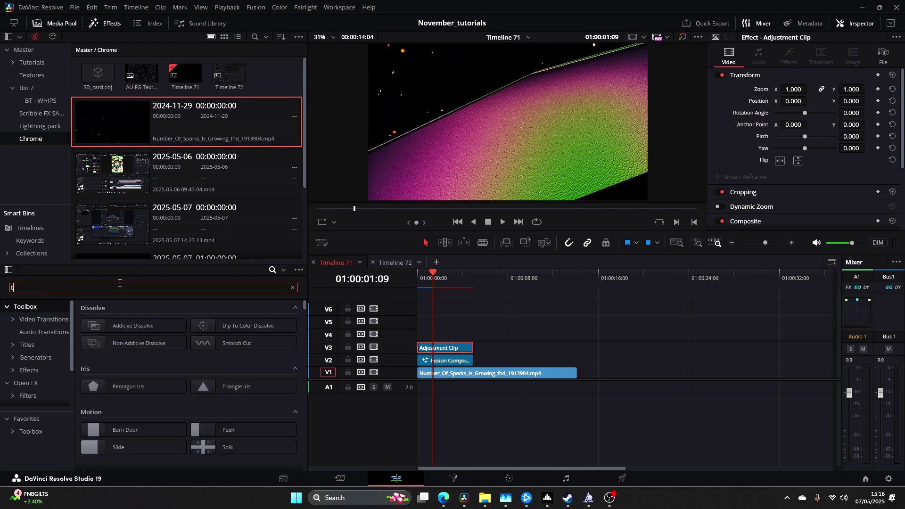
pyautogui.click(26, 383)
pyautogui.moveTo(127, 325); pyautogui.dragTo(448, 348)
pyautogui.scroll(3, 802, 107)
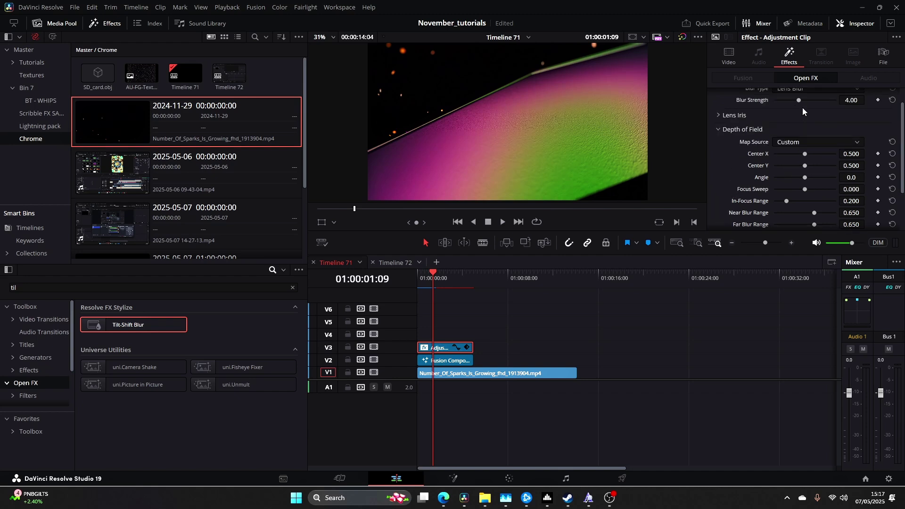
pyautogui.moveTo(802, 100); pyautogui.dragTo(805, 98)
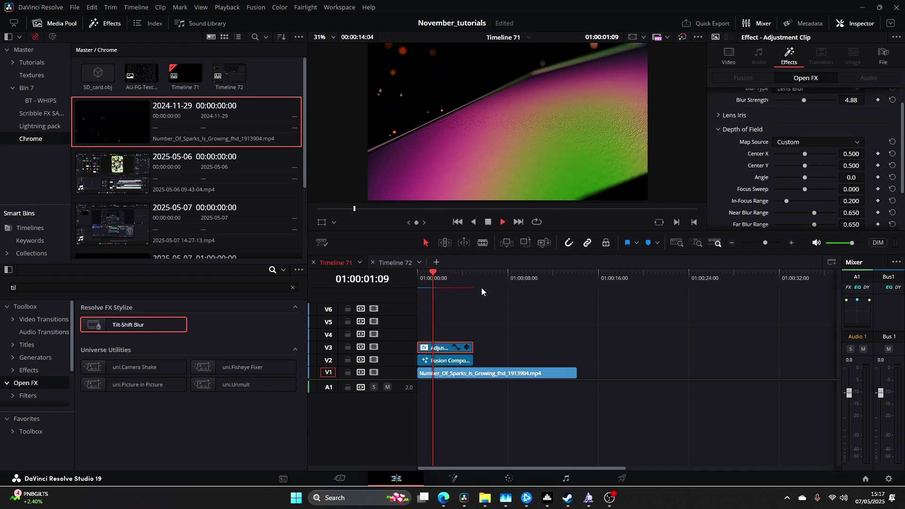
pyautogui.press('space')
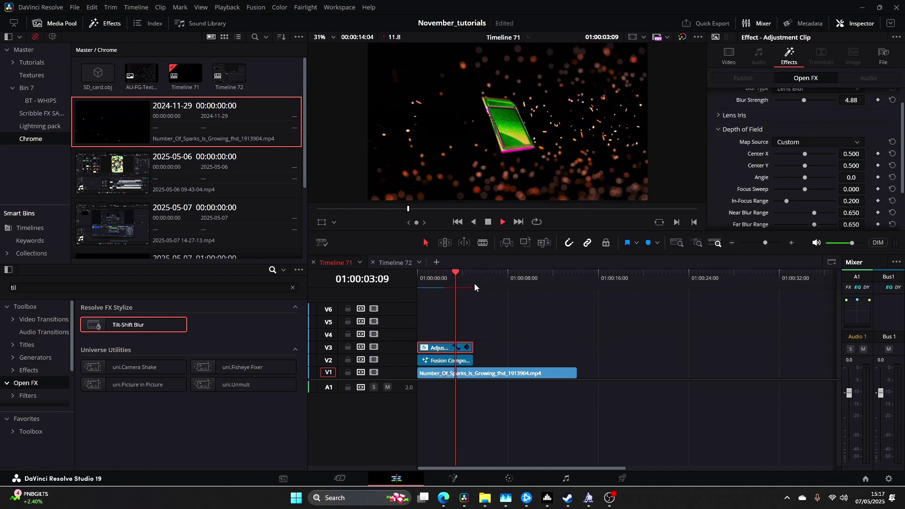
pyautogui.click(424, 287)
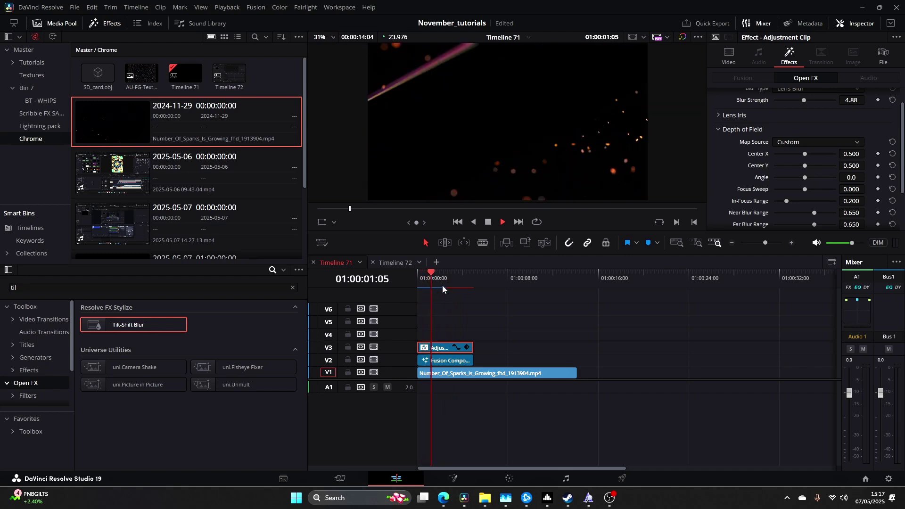
# - Trim the Fusion Composition clip's start at 01:00:01:10, align the shortened clip with the timeline start, and return the playhead there
pyautogui.moveTo(448, 287); pyautogui.dragTo(434, 281)
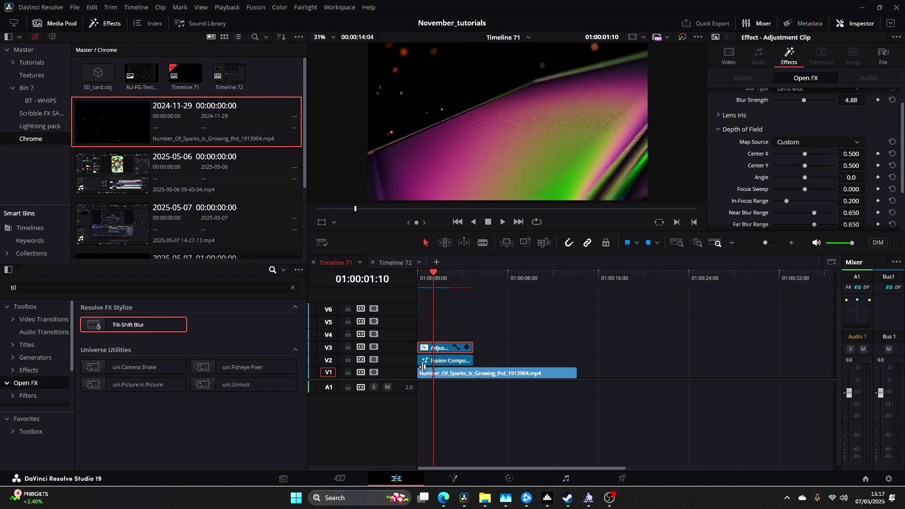
pyautogui.moveTo(421, 362); pyautogui.dragTo(434, 362)
pyautogui.moveTo(431, 284); pyautogui.dragTo(421, 288)
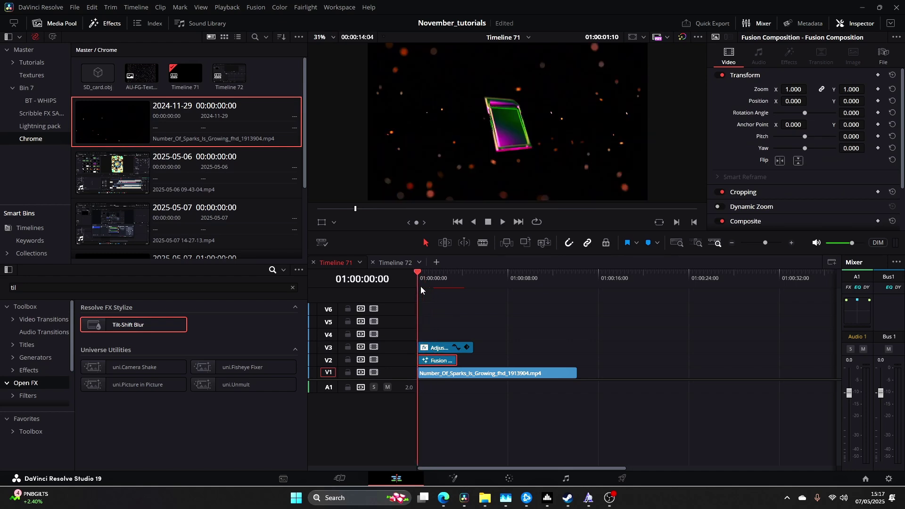
# - Play the composite back from the timeline start, with the timeline zoomed in for a closer view of the clips
pyautogui.press('space')
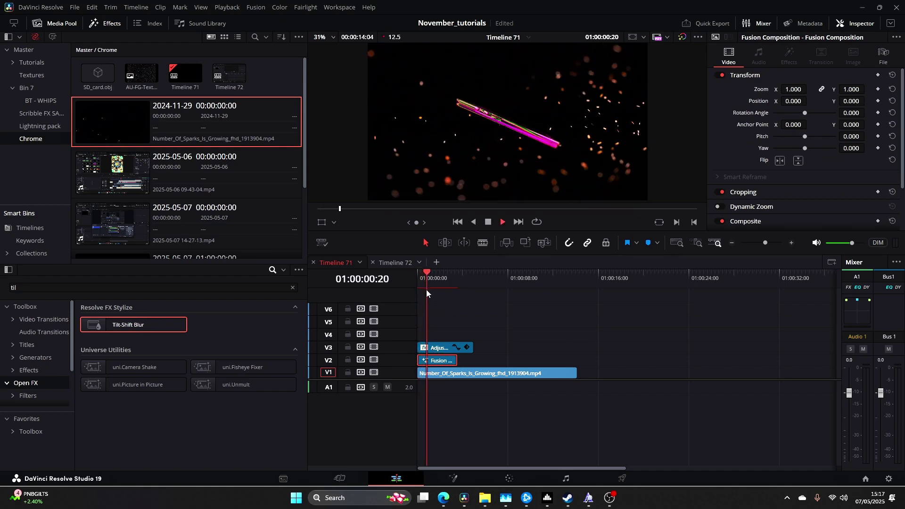
pyautogui.press('space')
pyautogui.moveTo(766, 243); pyautogui.dragTo(770, 243)
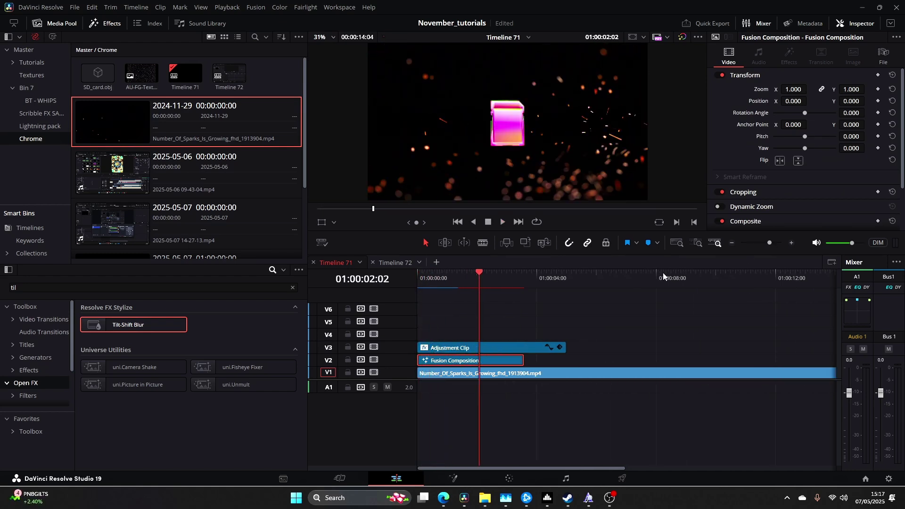
pyautogui.moveTo(479, 280); pyautogui.dragTo(415, 290)
pyautogui.press('space')
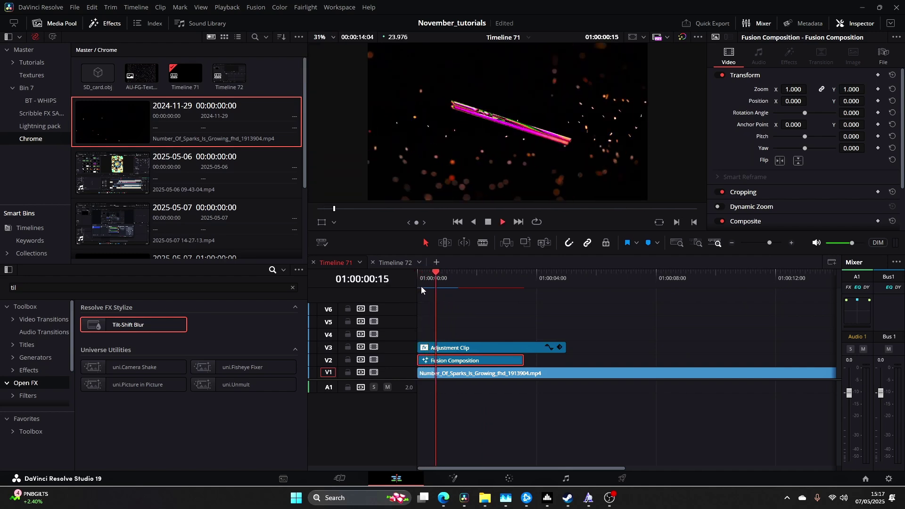
pyautogui.press('space')
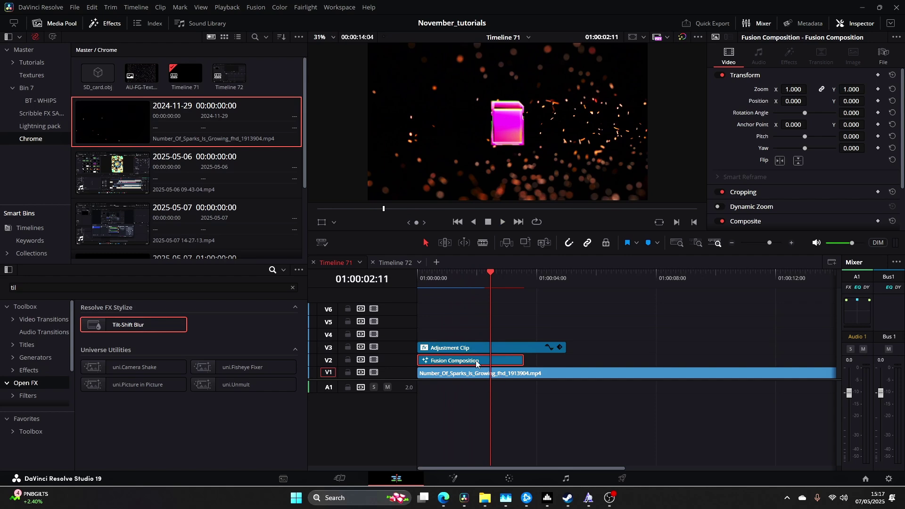
# - Add a Glow effect to the Fusion Composition clip, enable Alpha Limits Effect, and set the shine threshold to 0.248
pyautogui.click(40, 289)
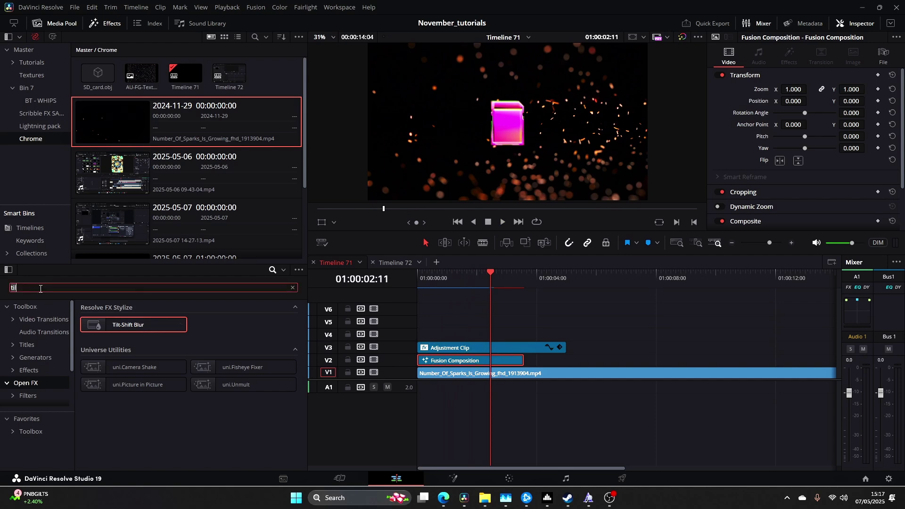
pyautogui.write('glow')
pyautogui.moveTo(134, 326); pyautogui.dragTo(472, 368)
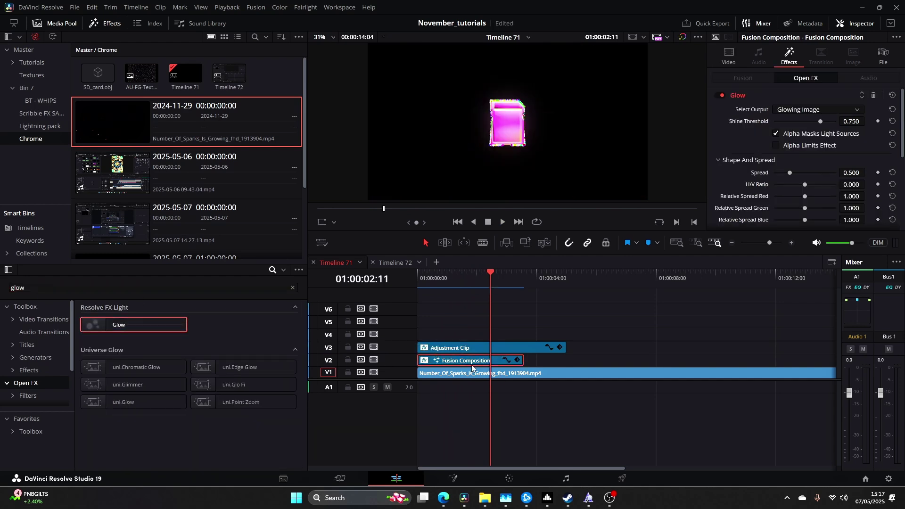
pyautogui.click(776, 146)
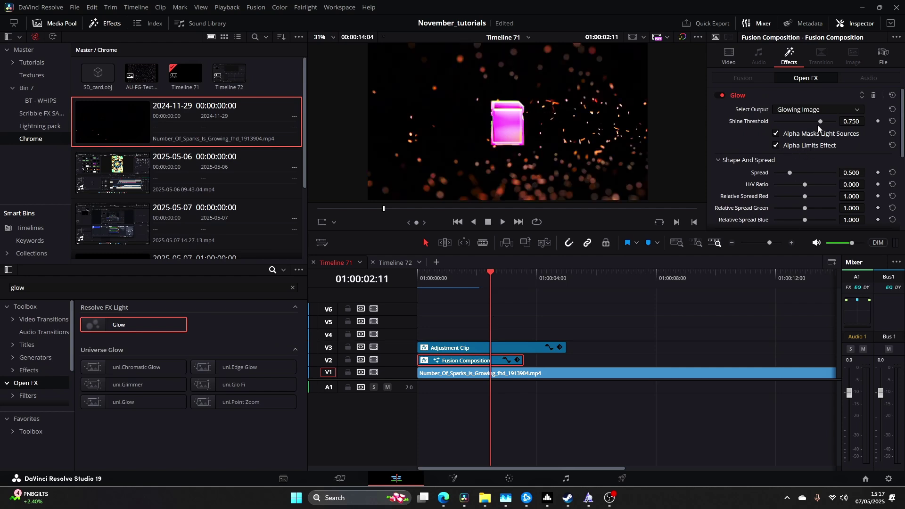
pyautogui.moveTo(819, 126); pyautogui.dragTo(791, 124)
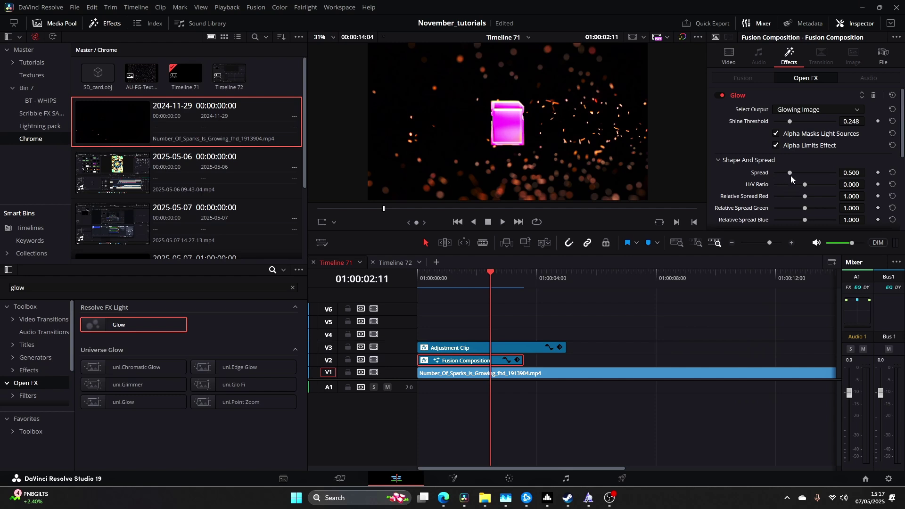
pyautogui.moveTo(787, 174)
pyautogui.mouseDown()
pyautogui.moveTo(776, 171)
pyautogui.moveTo(804, 173)
pyautogui.moveTo(789, 175)
pyautogui.mouseUp()
# - Duplicate the adjustment clip onto V4 and replace the V3 copy's Tilt-Shift Blur with Glow, using shine threshold 0.271 and spread 1.070
pyautogui.moveTo(484, 351)
pyautogui.mouseDown()
pyautogui.moveTo(484, 342)
pyautogui.moveTo(497, 349)
pyautogui.mouseUp()
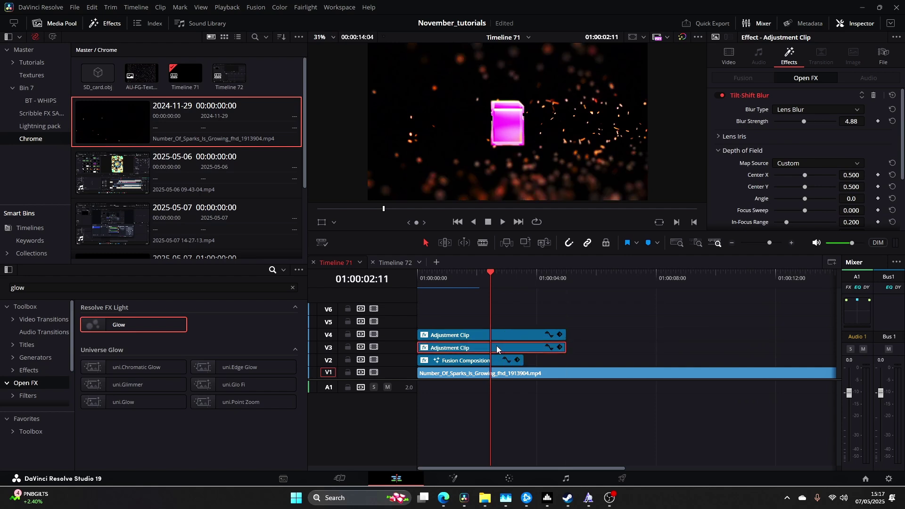
pyautogui.click(874, 96)
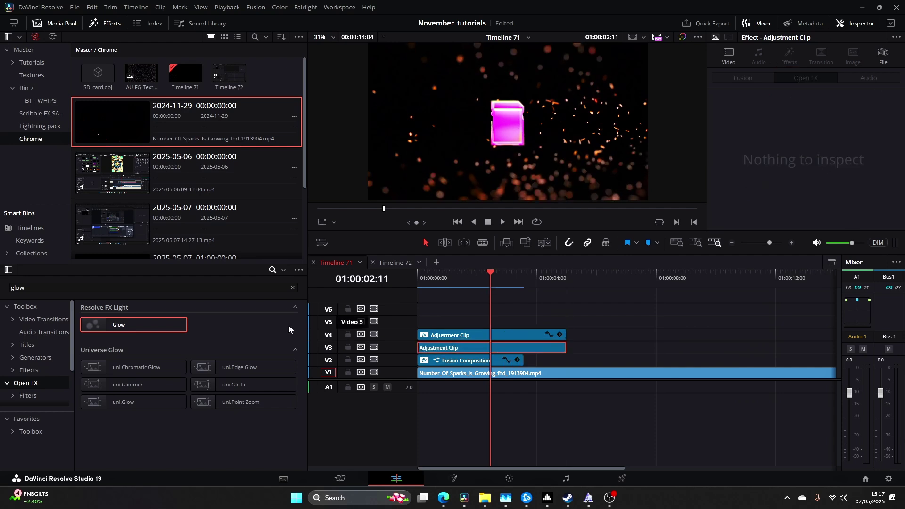
pyautogui.moveTo(107, 329); pyautogui.dragTo(458, 349)
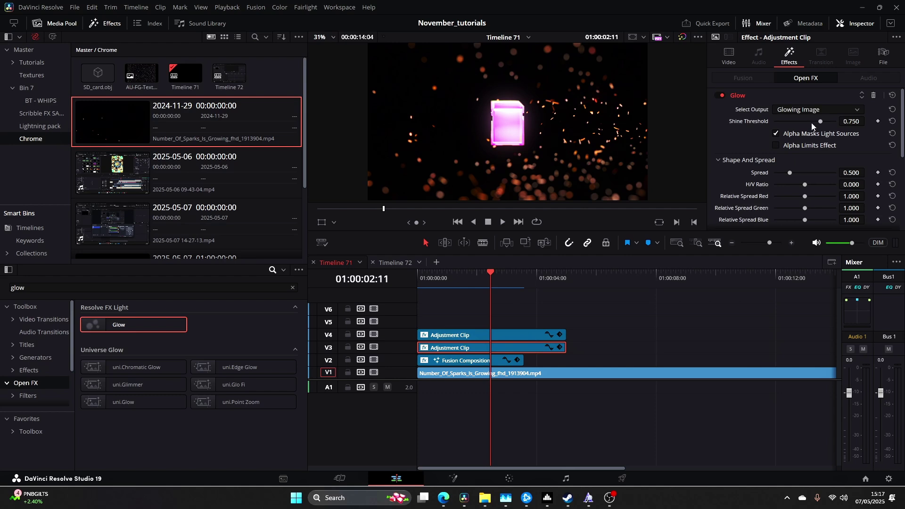
pyautogui.moveTo(815, 123); pyautogui.dragTo(790, 122)
pyautogui.moveTo(791, 172)
pyautogui.mouseDown()
pyautogui.moveTo(833, 174)
pyautogui.moveTo(808, 174)
pyautogui.mouseUp()
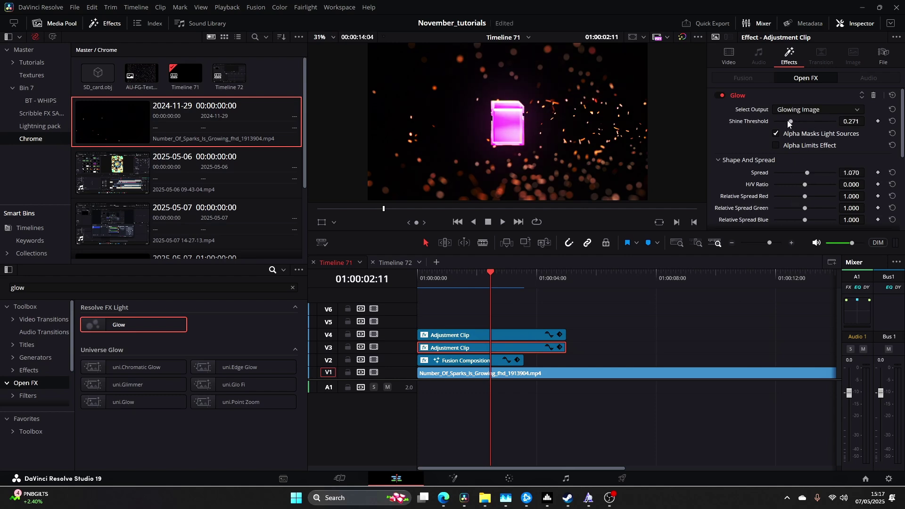
# - Duplicate the V4 adjustment clip onto V5 and replace the copy's Tilt-Shift Blur with Film Grain, checking at 01:00:00:22
pyautogui.moveTo(480, 271); pyautogui.dragTo(445, 288)
pyautogui.click(480, 332)
pyautogui.moveTo(481, 335); pyautogui.dragTo(483, 326)
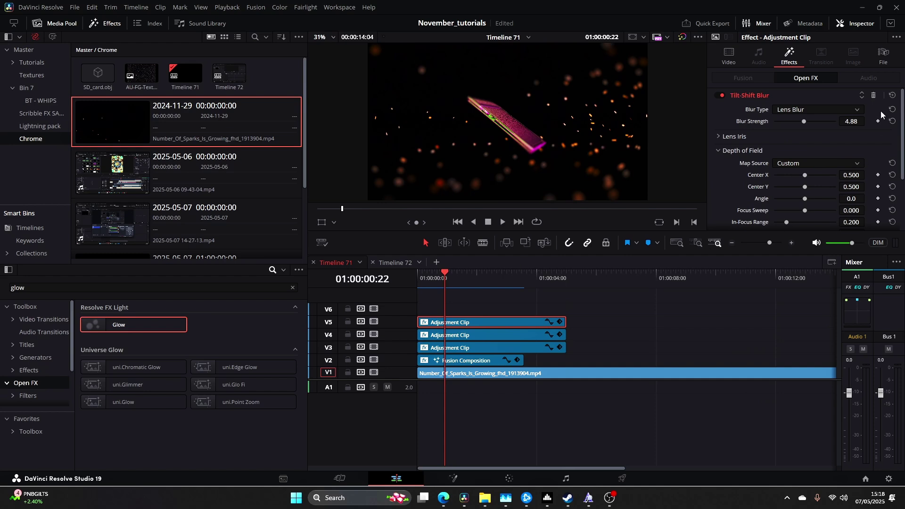
pyautogui.click(874, 96)
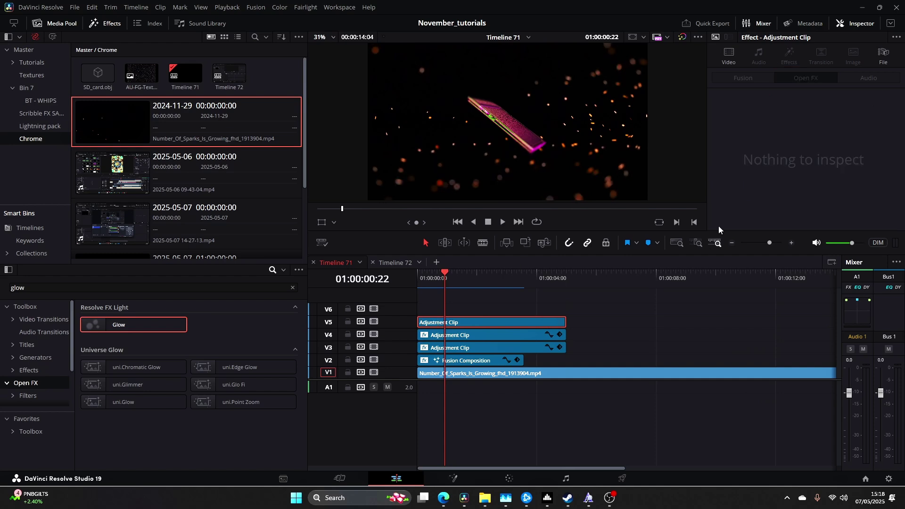
pyautogui.doubleClick(58, 289)
pyautogui.write('film')
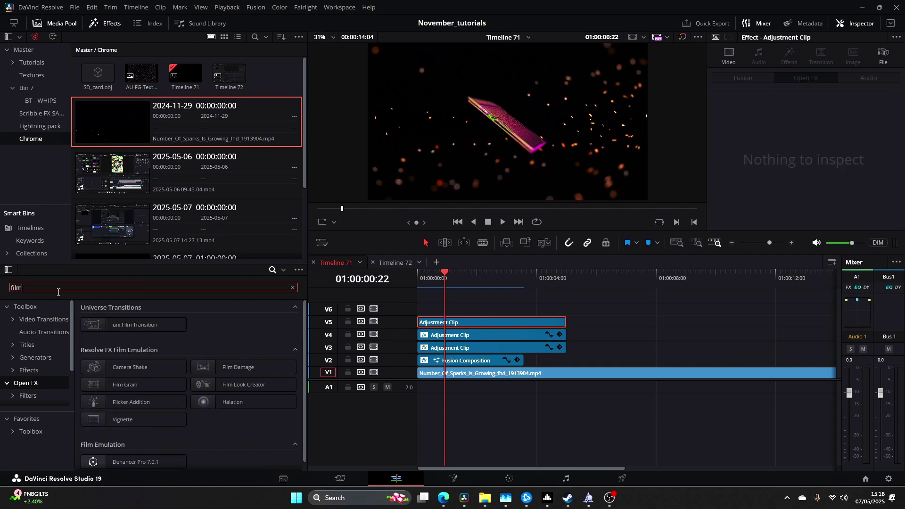
pyautogui.moveTo(121, 385); pyautogui.dragTo(480, 327)
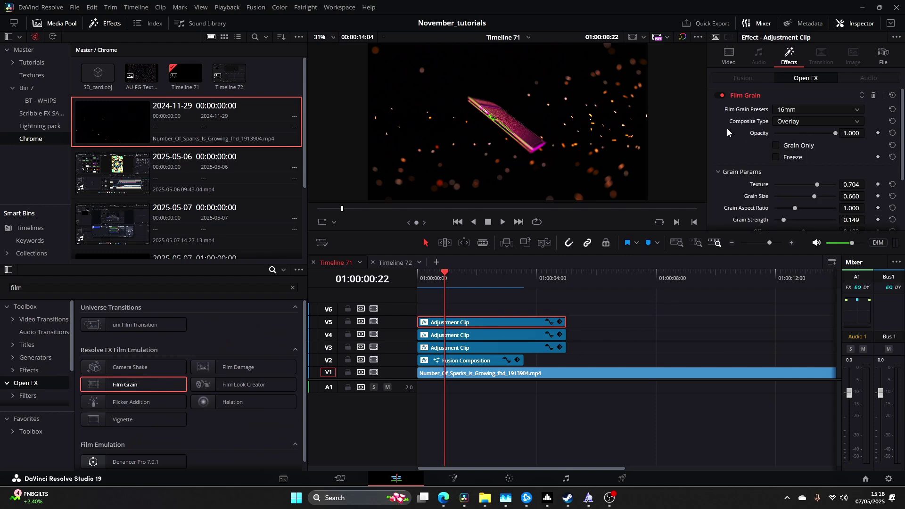
# - Choose the 35mm 400T preset for the Film Grain, expand its Advanced Controls, and set its opacity to 0.651
pyautogui.click(798, 122)
pyautogui.click(803, 112)
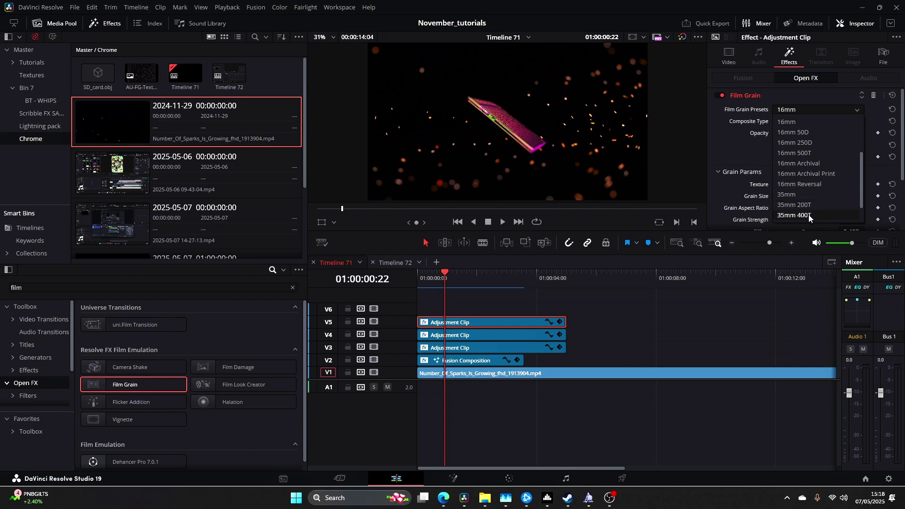
pyautogui.click(810, 216)
pyautogui.scroll(-2, 794, 171)
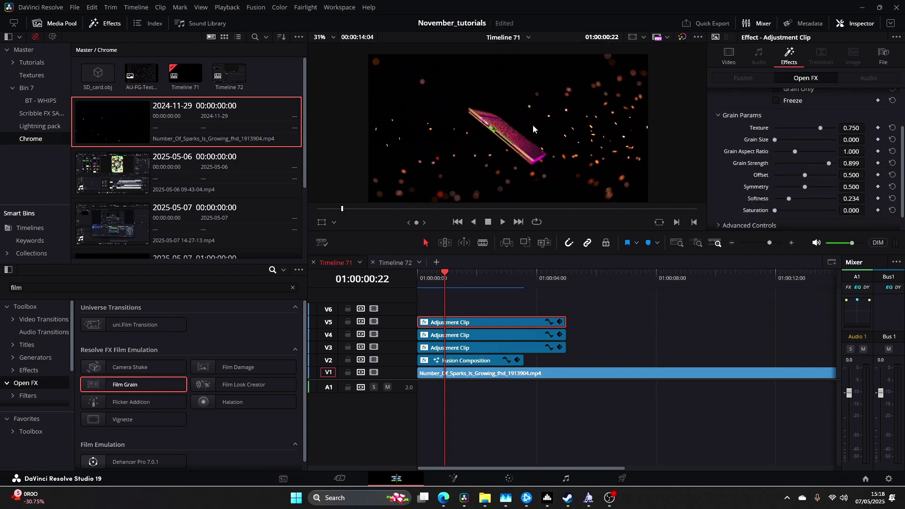
pyautogui.scroll(-1, 782, 186)
pyautogui.click(720, 207)
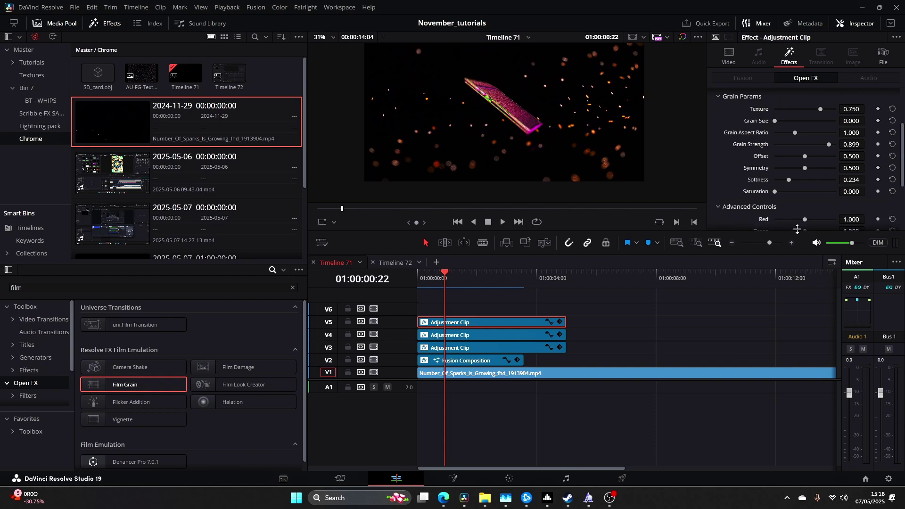
pyautogui.scroll(-5, 825, 209)
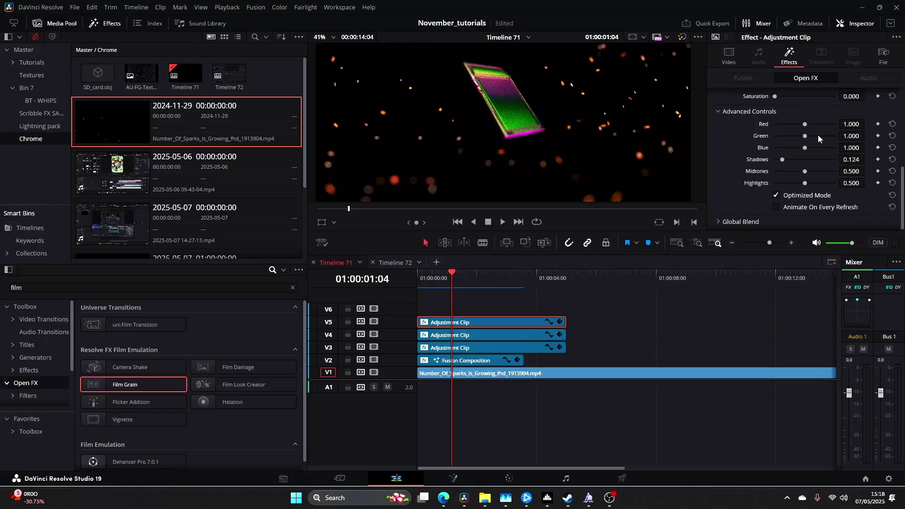
pyautogui.scroll(5, 821, 132)
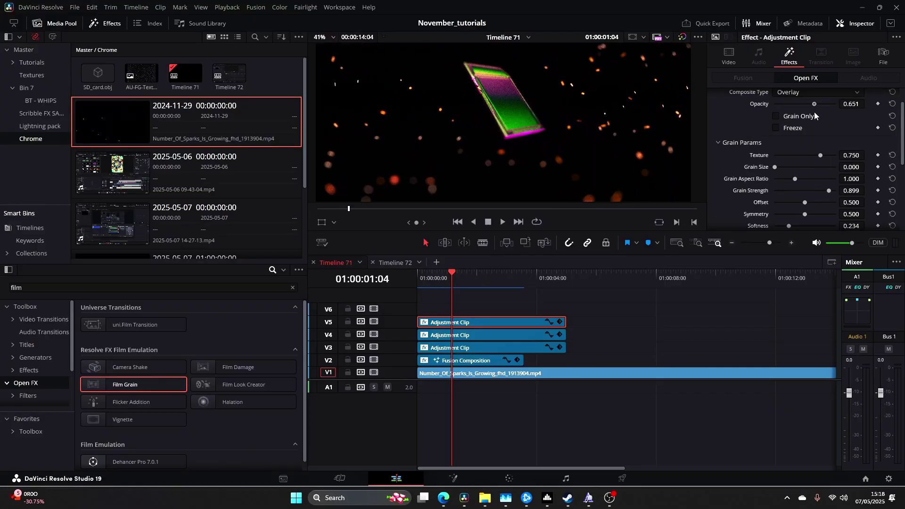
# - Play the composite full screen to review the glow, blur and film grain on the SD card
pyautogui.hotkey('ctrl', 'f')
pyautogui.press('space')
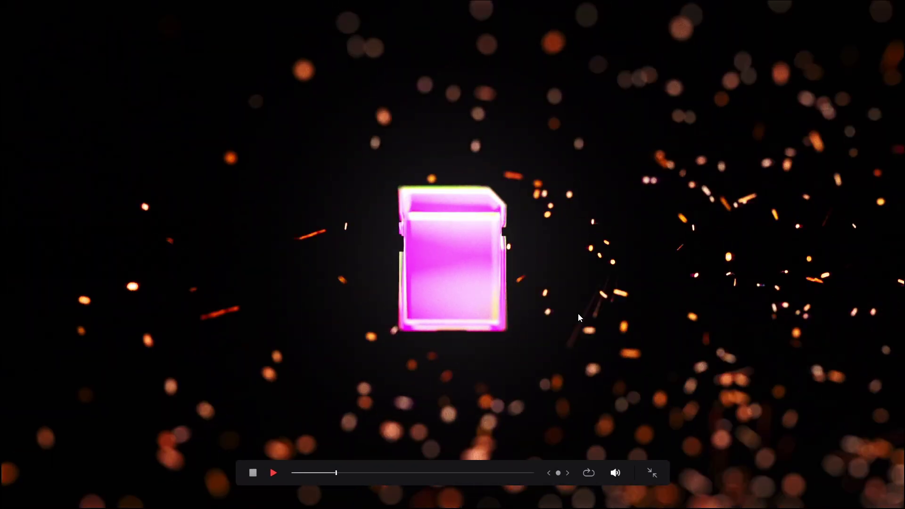
pyautogui.press('Escape')
pyautogui.hotkey('ctrl', 'f')
pyautogui.press('space')
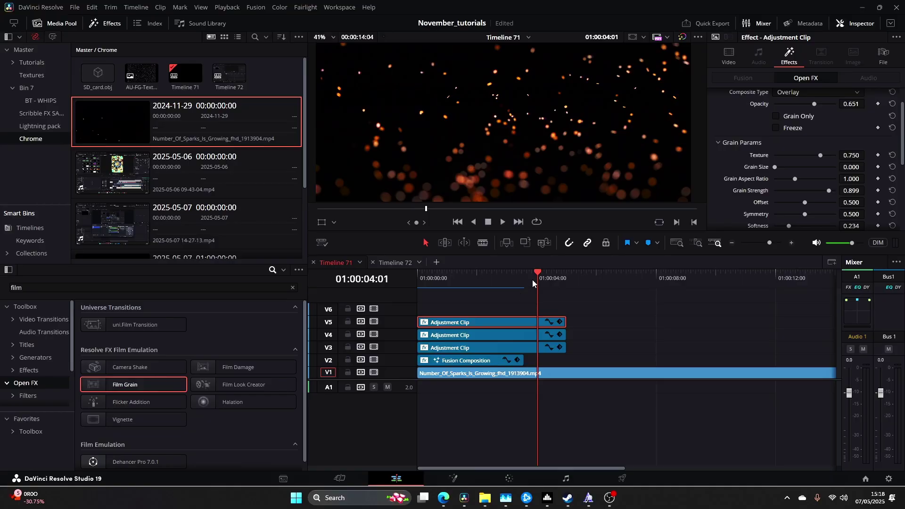
pyautogui.press('space')
# - Extend the Fusion Composition clip's end to match the adjustment clips above it and preview the result full screen
pyautogui.moveTo(526, 364); pyautogui.dragTo(562, 365)
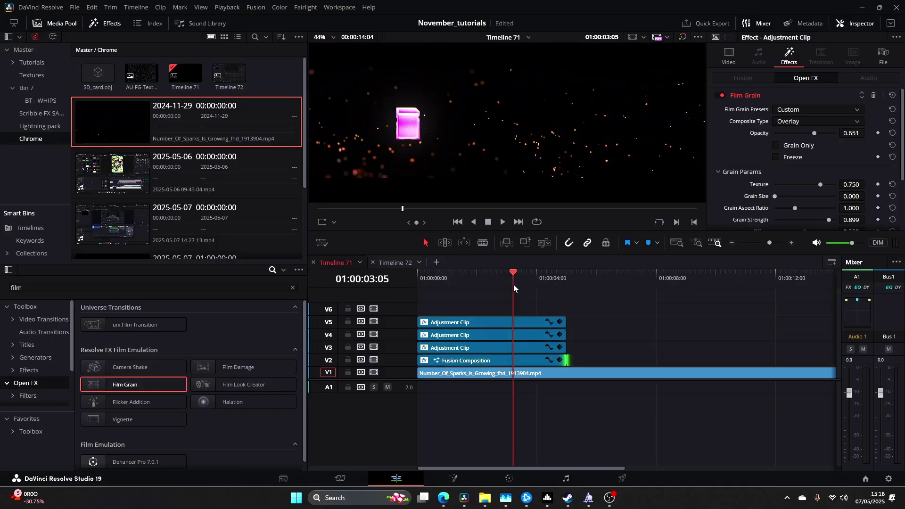
pyautogui.hotkey('ctrl', 'f')
pyautogui.press('space')
pyautogui.press('Escape')
# - Duplicate the V5 adjustment clip onto V6 and replace the copy's Film Grain with Aperture Diffraction
pyautogui.moveTo(517, 288); pyautogui.dragTo(434, 287)
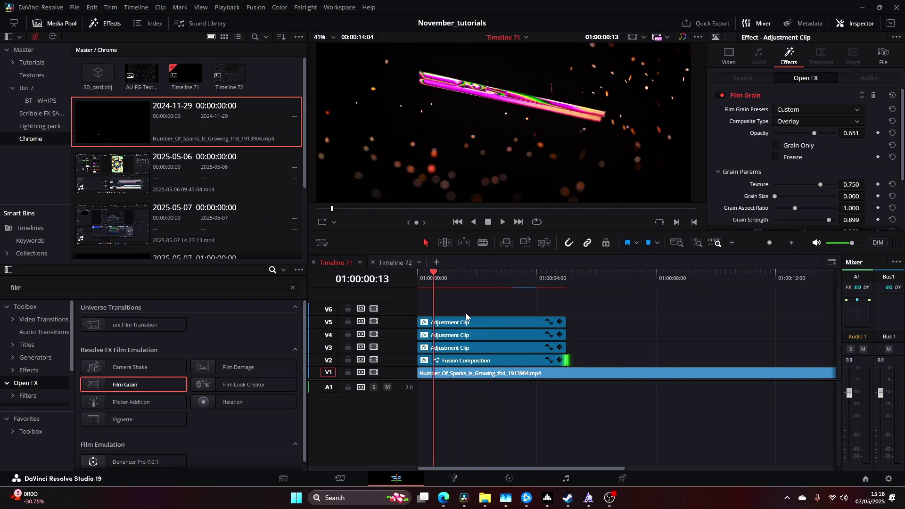
pyautogui.moveTo(465, 322); pyautogui.dragTo(470, 310)
pyautogui.click(874, 95)
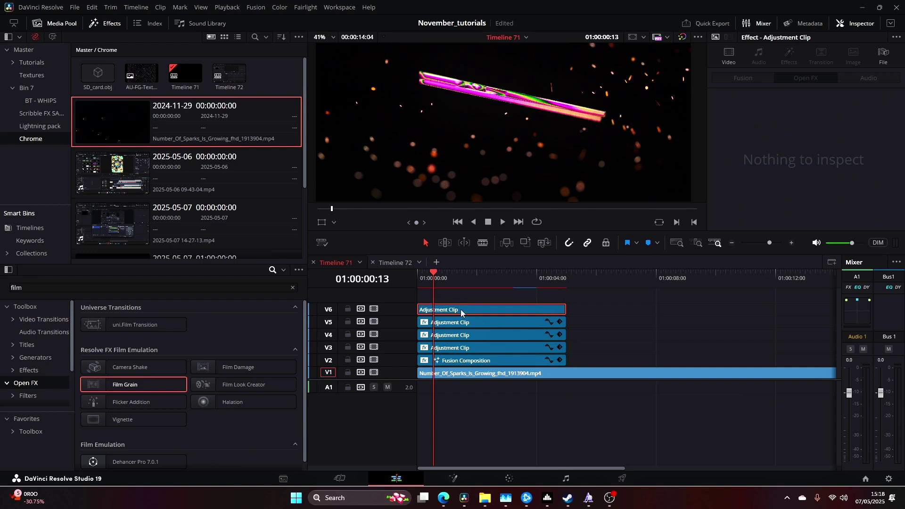
pyautogui.click(46, 292)
pyautogui.write('aper')
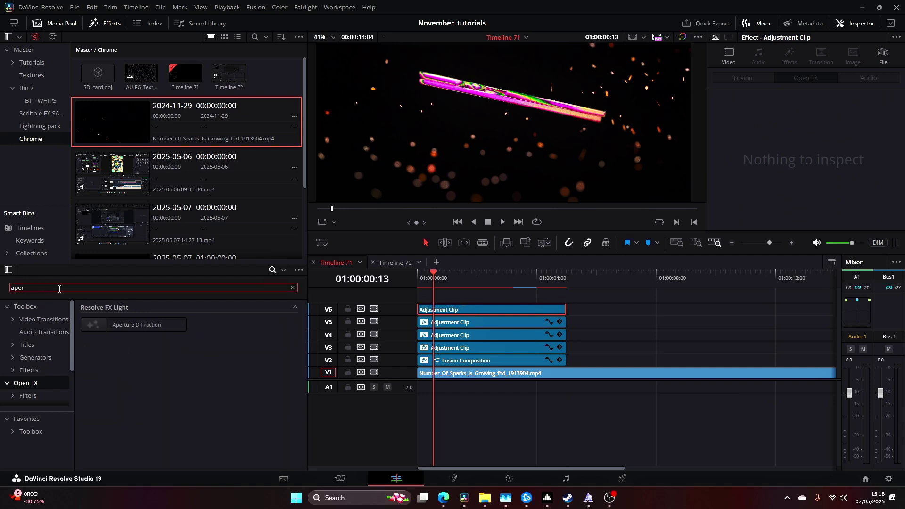
pyautogui.moveTo(136, 325); pyautogui.dragTo(516, 311)
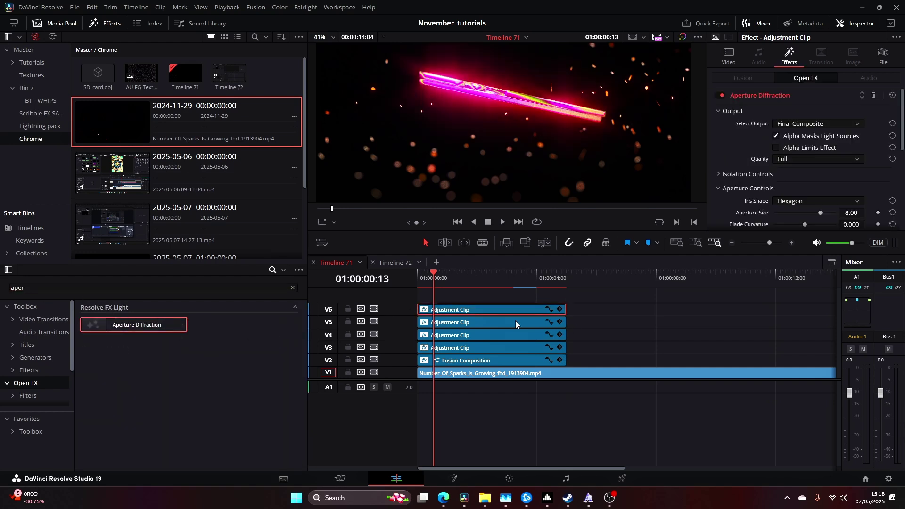
# - Play from the timeline start to about 01:00:01:02 to review the Aperture Diffraction
pyautogui.click(417, 281)
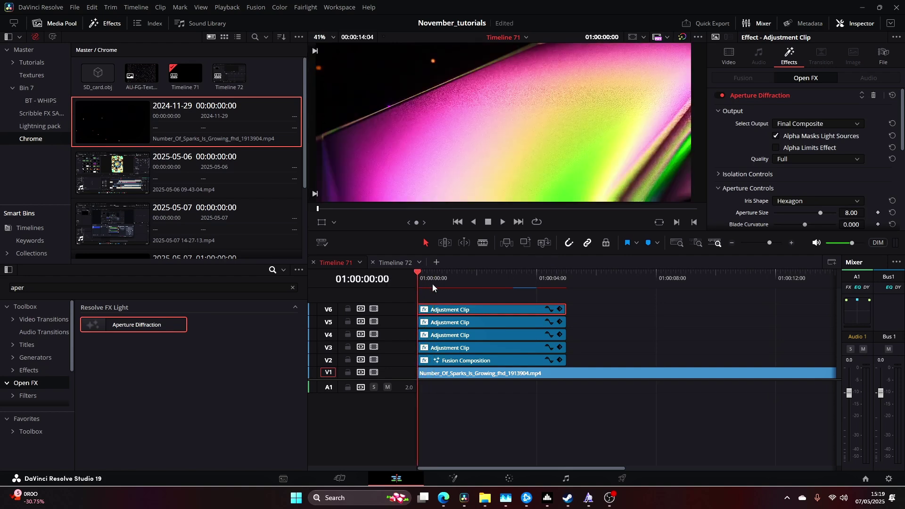
pyautogui.press('space')
pyautogui.press('space')
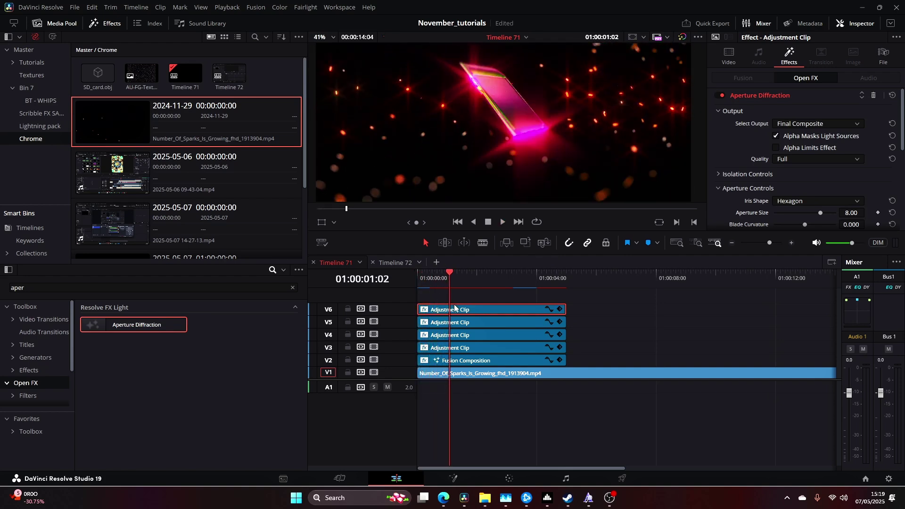
# - Swap the top two adjustment clips so Film Grain sits on V6 above Aperture Diffraction on V5, and play back from the start
pyautogui.moveTo(454, 311); pyautogui.dragTo(628, 297)
pyautogui.moveTo(528, 324); pyautogui.dragTo(527, 311)
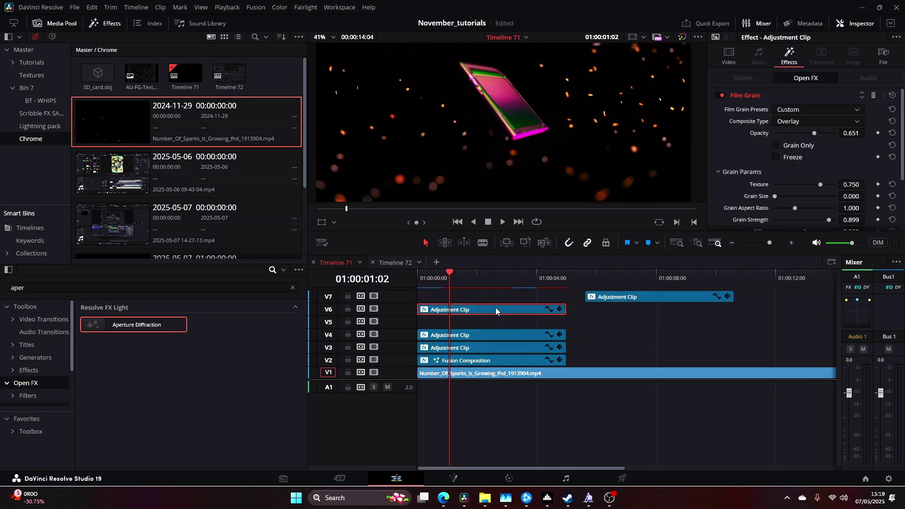
pyautogui.moveTo(622, 297); pyautogui.dragTo(453, 326)
pyautogui.click(430, 275)
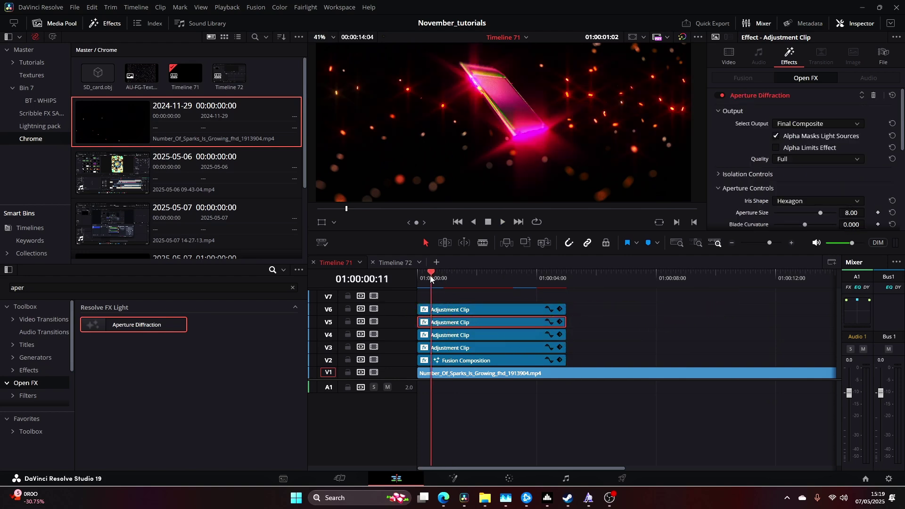
pyautogui.press('Home')
pyautogui.press('space')
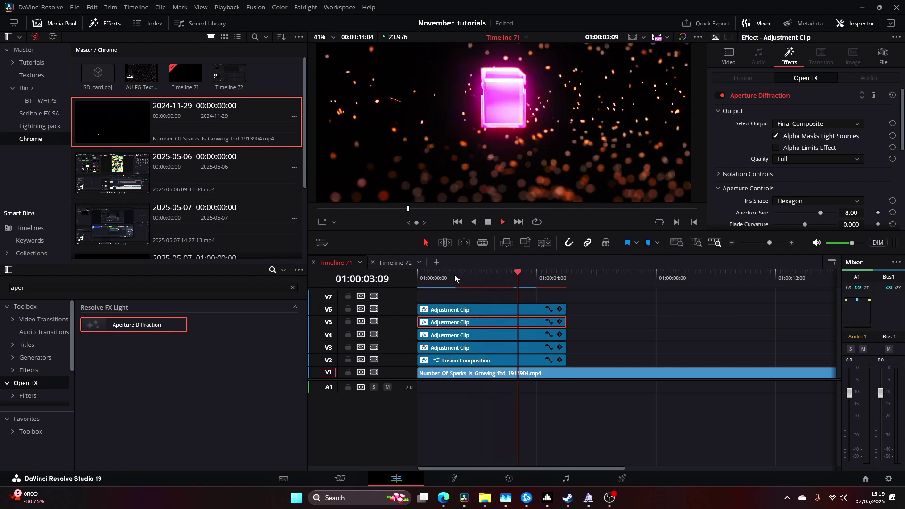
# - Keyframe the Aperture Diffraction Brightness at the timeline start, lower it to 0.186 at 01:00:02:09, and play back the change
pyautogui.click(421, 285)
pyautogui.scroll(-10, 775, 198)
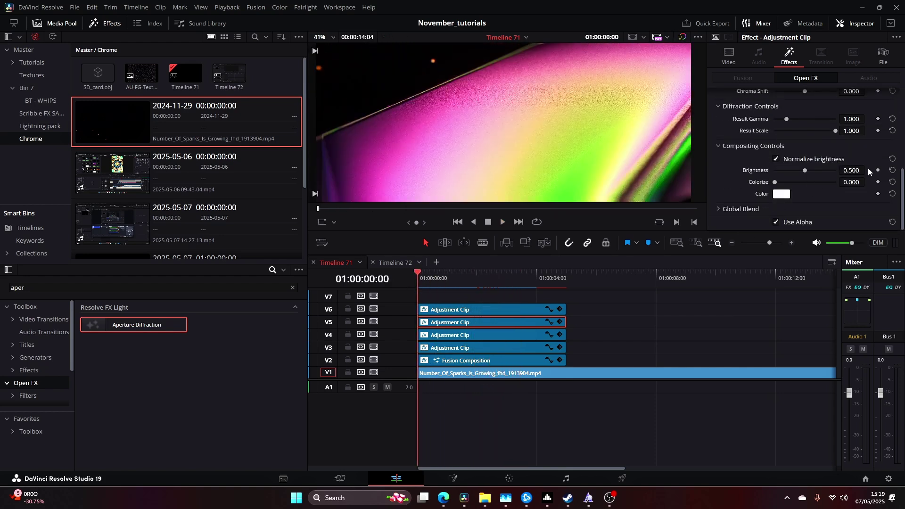
pyautogui.click(878, 170)
pyautogui.moveTo(426, 285); pyautogui.dragTo(495, 295)
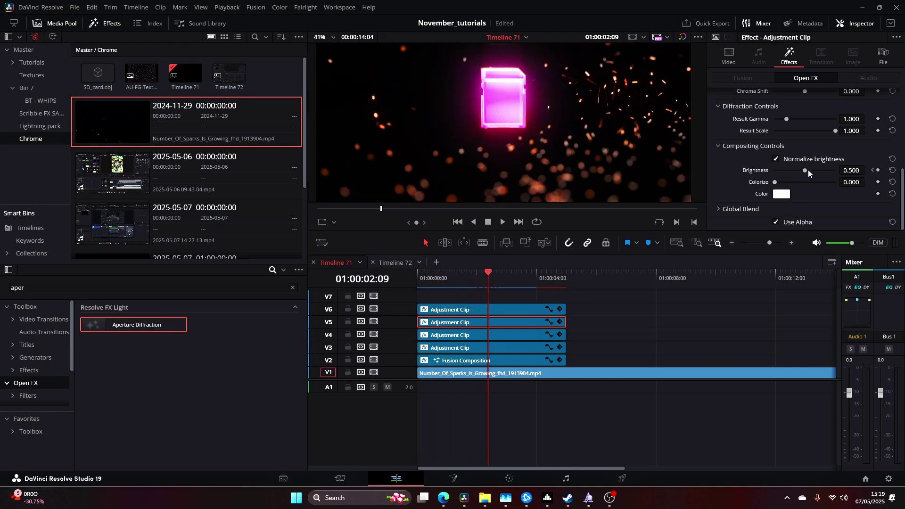
pyautogui.moveTo(808, 170); pyautogui.dragTo(782, 174)
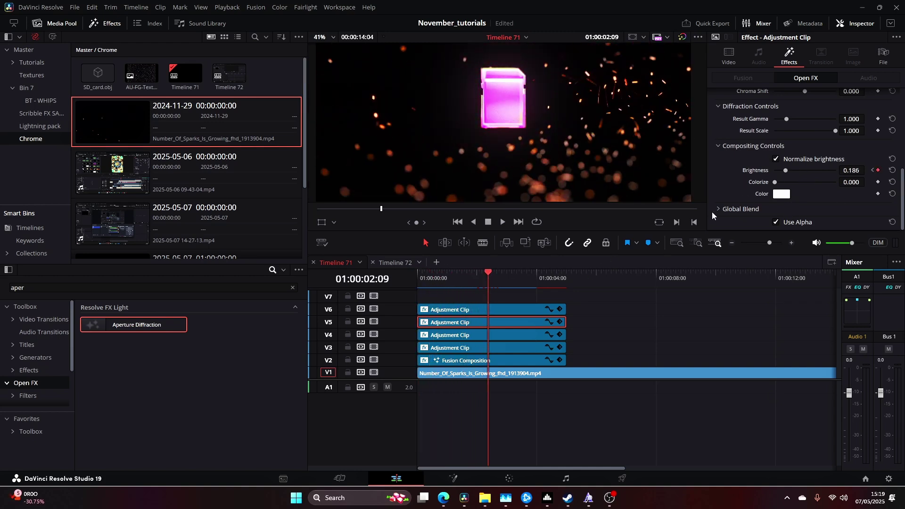
pyautogui.moveTo(476, 277); pyautogui.dragTo(415, 285)
pyautogui.press('space')
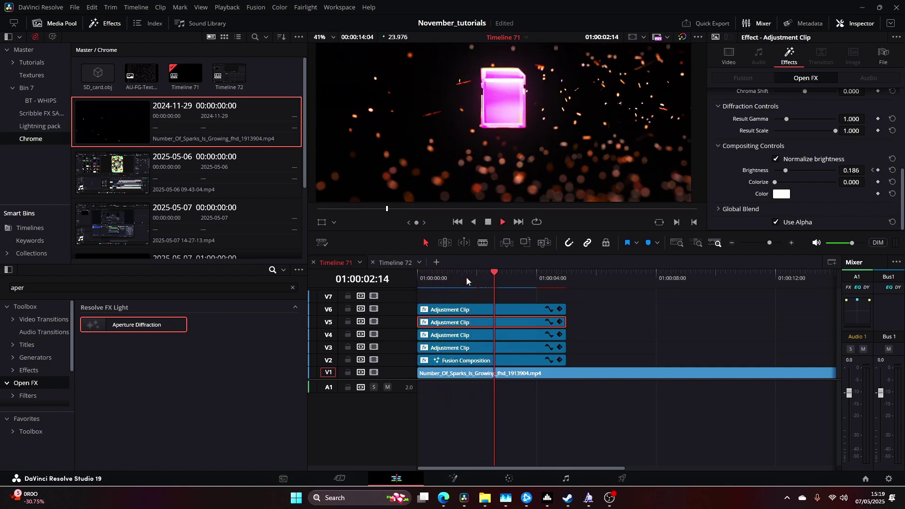
pyautogui.click(470, 277)
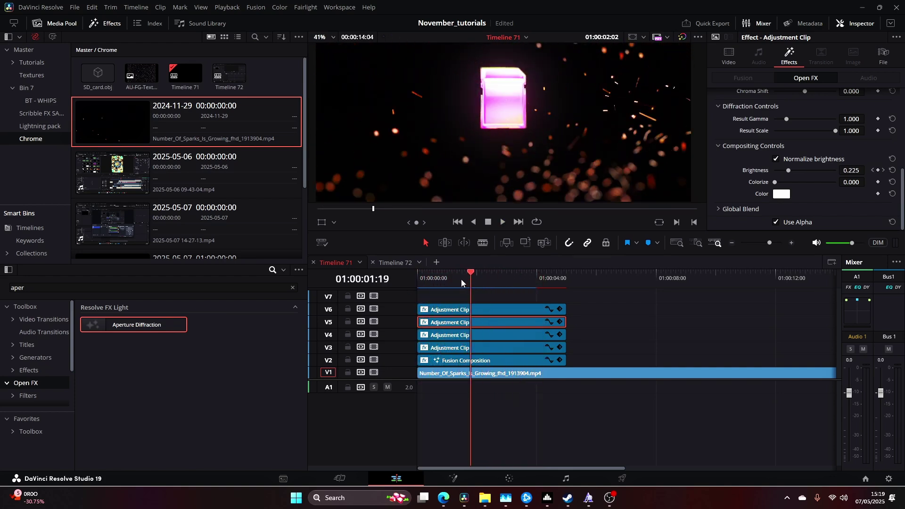
pyautogui.click(423, 280)
pyautogui.press('space')
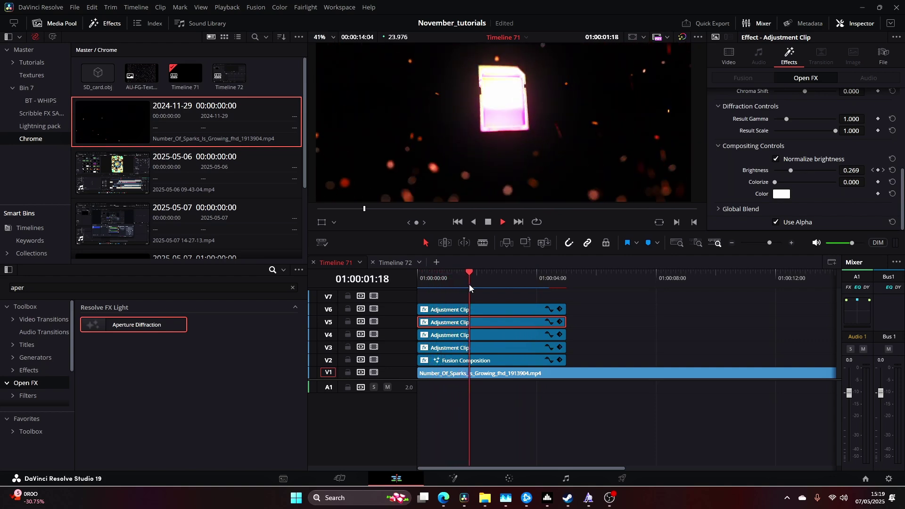
pyautogui.press('space')
# - Place a new adjustment clip on V6 at the timeline start, with the Film Grain clip moved up to V7 and disabled
pyautogui.moveTo(514, 258); pyautogui.dragTo(511, 302)
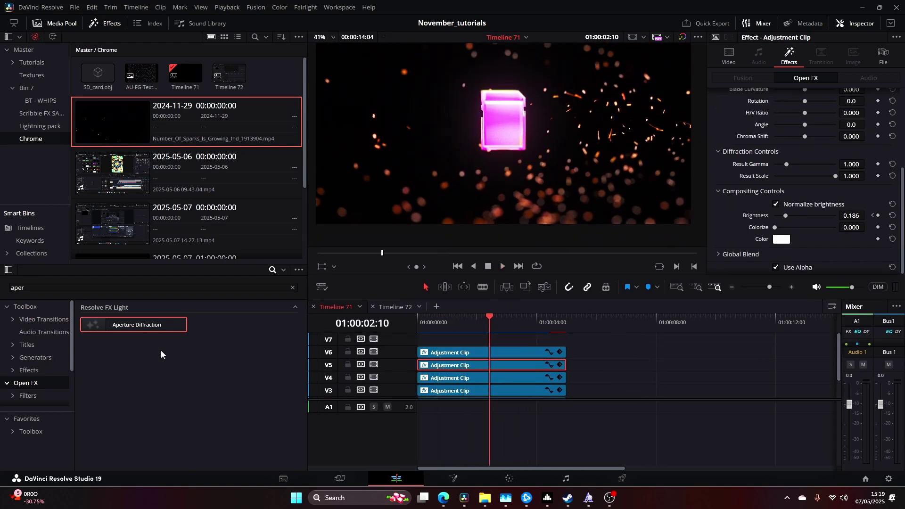
pyautogui.doubleClick(41, 288)
pyautogui.write('adj')
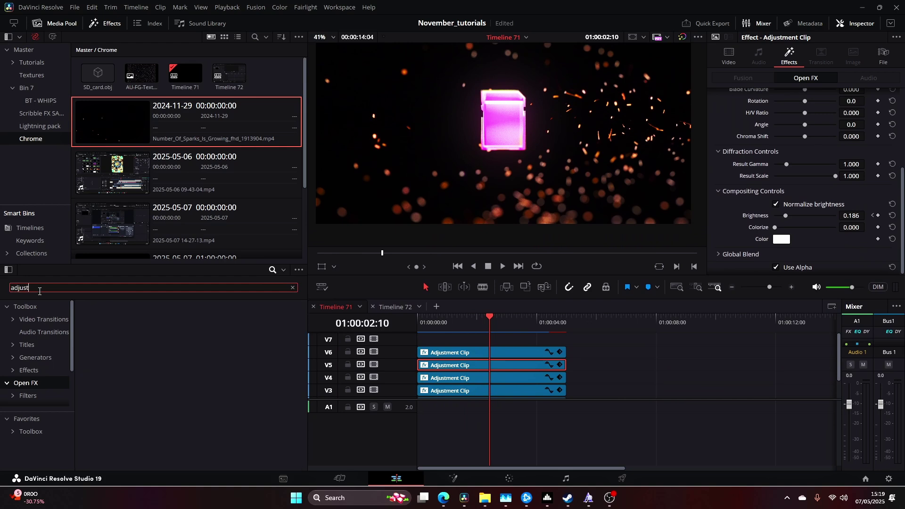
pyautogui.write('ust')
pyautogui.moveTo(134, 325); pyautogui.dragTo(593, 350)
pyautogui.click(509, 353)
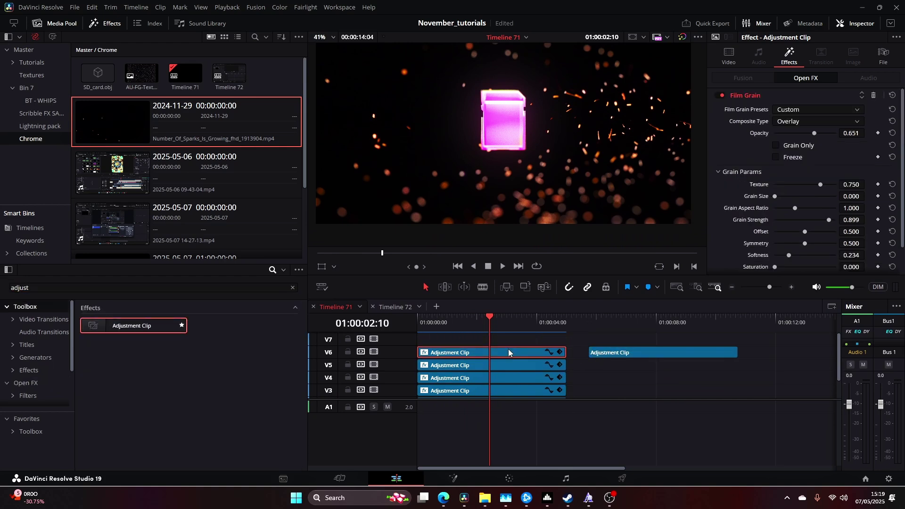
pyautogui.moveTo(508, 352); pyautogui.dragTo(508, 340)
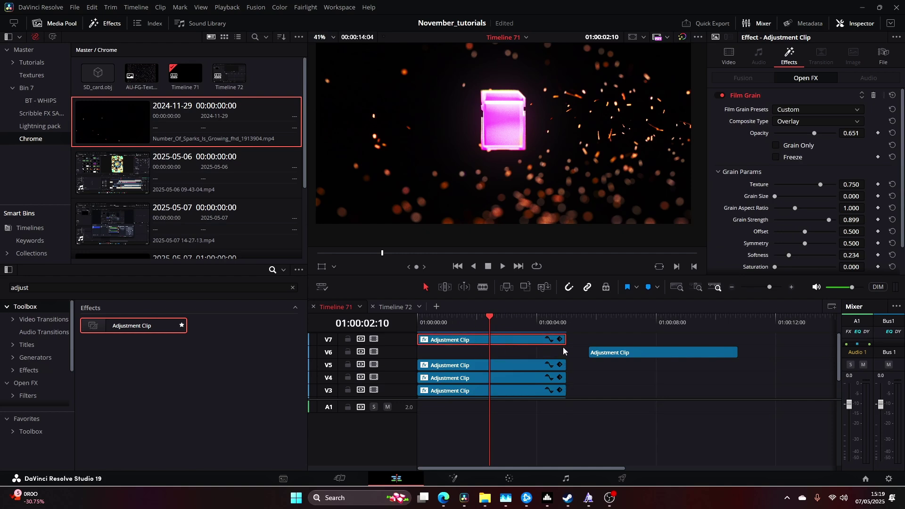
pyautogui.moveTo(630, 353); pyautogui.dragTo(469, 354)
pyautogui.click(482, 324)
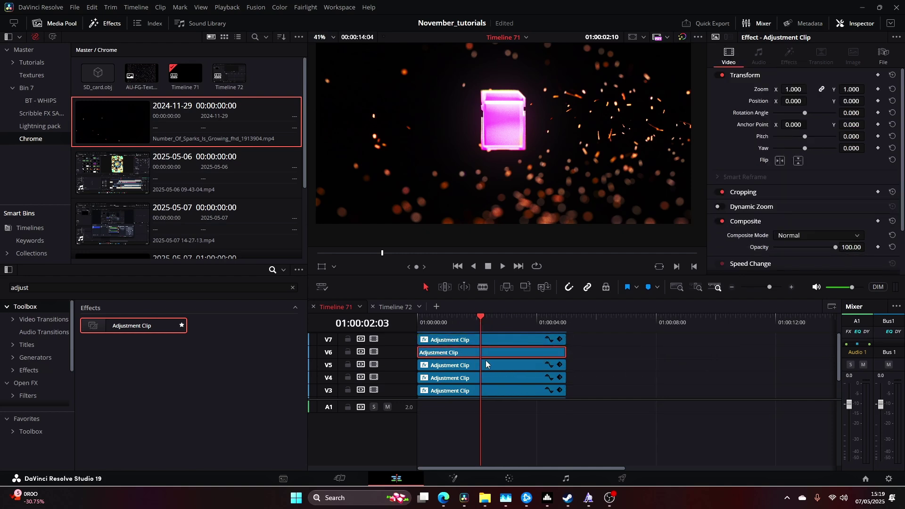
pyautogui.click(501, 340)
pyautogui.press('d')
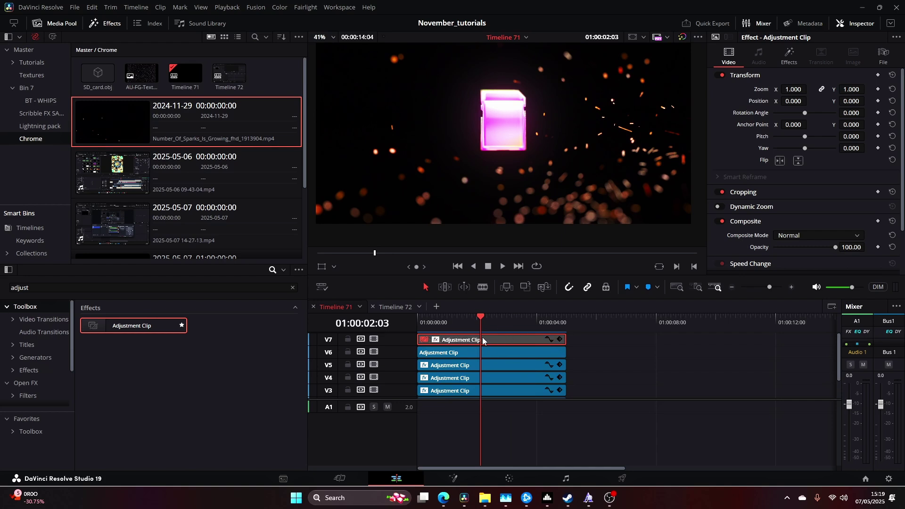
# - On the Color page, set the V6 adjustment clip's Hue to 35.00 and Saturation to 98.00, and play back the grade
pyautogui.click(479, 350)
pyautogui.click(508, 479)
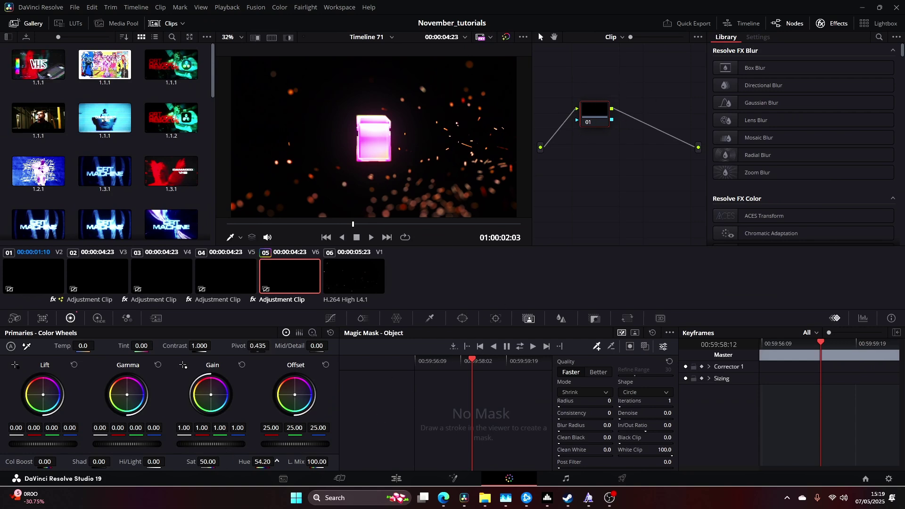
pyautogui.moveTo(262, 462); pyautogui.dragTo(349, 462)
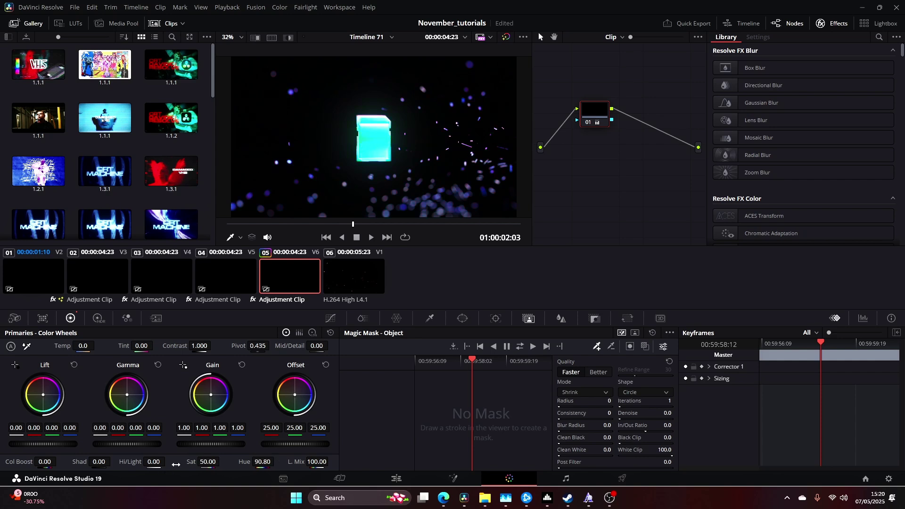
pyautogui.moveTo(208, 461); pyautogui.dragTo(276, 462)
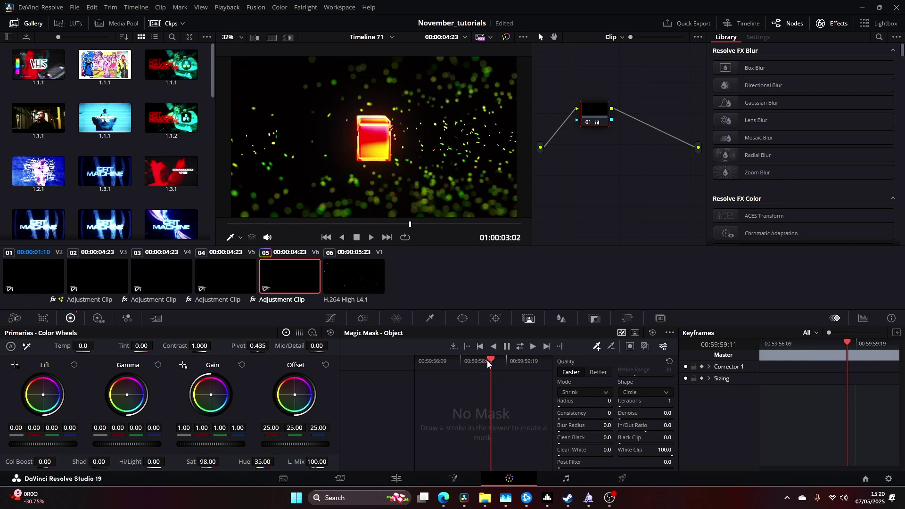
pyautogui.click(414, 367)
pyautogui.press('space')
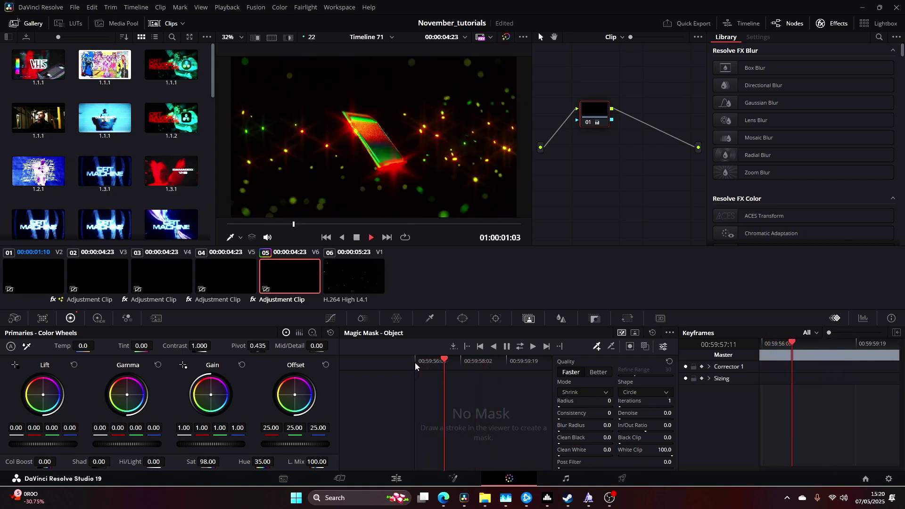
# - Try to animate the V6 clip's hue with a static Corrector 1 keyframe at the start and a changed Hue at 01:00:02:19
pyautogui.click(416, 366)
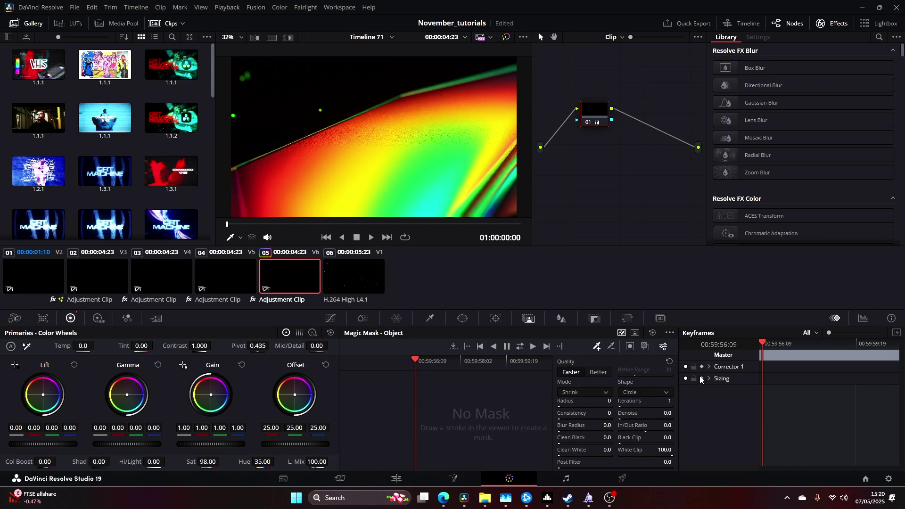
pyautogui.rightClick(778, 379)
pyautogui.click(783, 374)
pyautogui.click(778, 345)
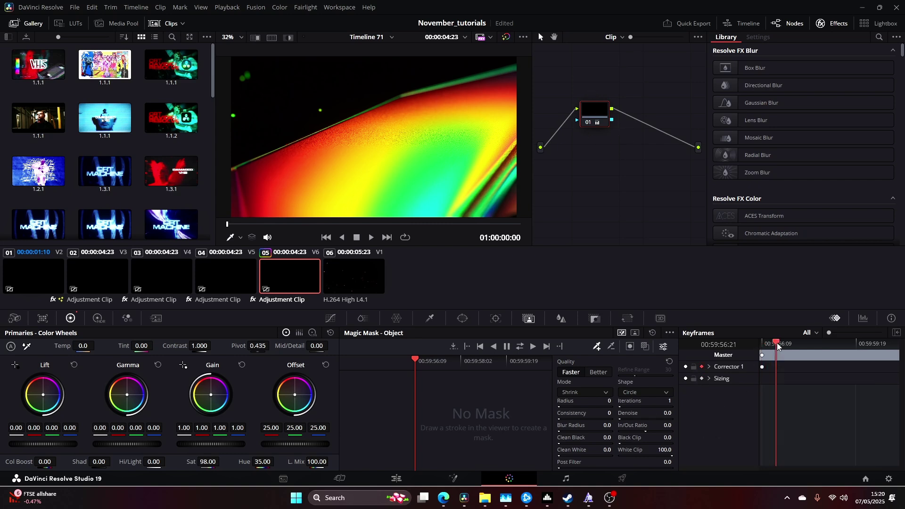
pyautogui.moveTo(778, 346); pyautogui.dragTo(841, 351)
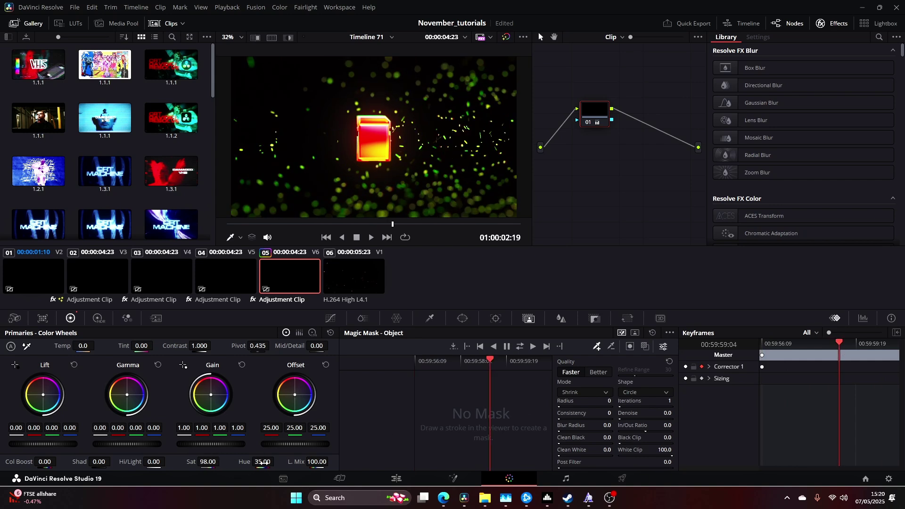
pyautogui.moveTo(264, 463); pyautogui.dragTo(323, 464)
pyautogui.hotkey('ctrl', 'z')
pyautogui.hotkey('ctrl', 'z')
pyautogui.hotkey('ctrl', 'z')
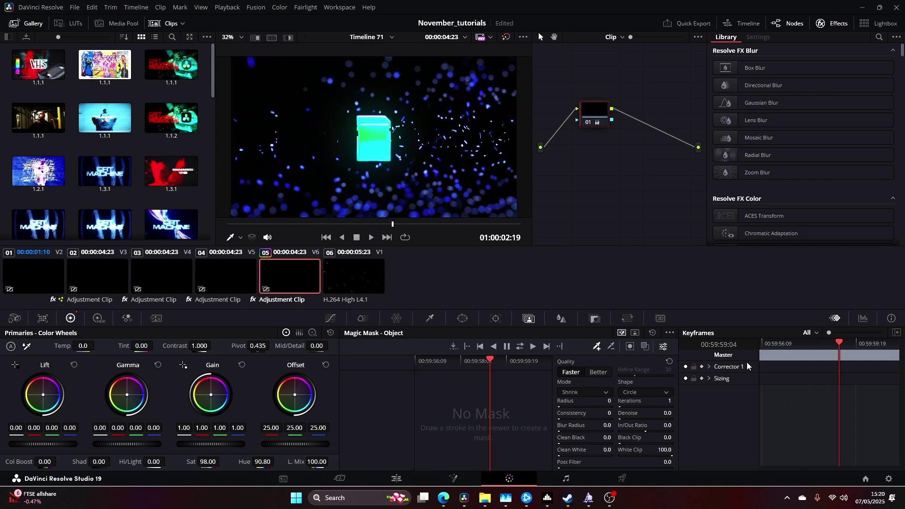
pyautogui.hotkey('ctrl', 'z')
# - Animate the V6 clip's hue with a dynamic keyframe at its start and Hue 78.60 at 01:00:02:21, and play it back
pyautogui.moveTo(820, 346); pyautogui.dragTo(844, 355)
pyautogui.rightClick(764, 357)
pyautogui.click(779, 373)
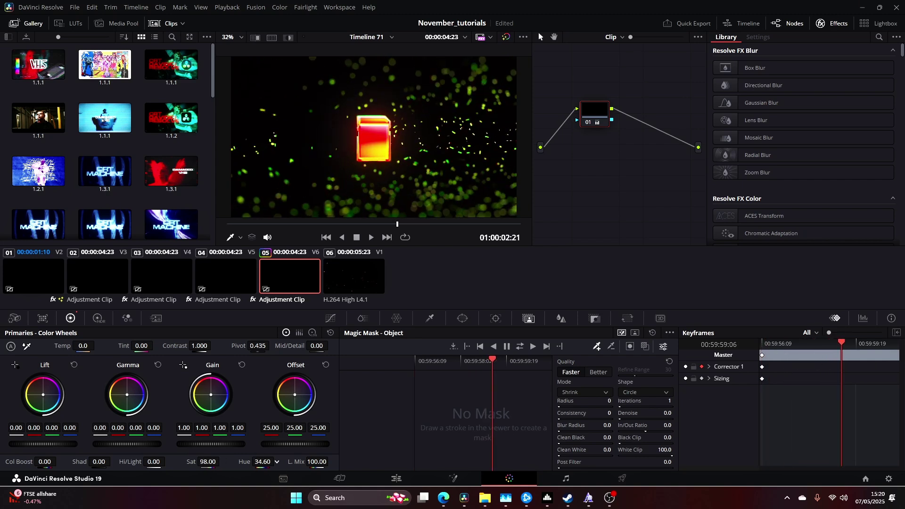
pyautogui.moveTo(262, 462)
pyautogui.mouseDown()
pyautogui.moveTo(199, 462)
pyautogui.moveTo(276, 462)
pyautogui.mouseUp()
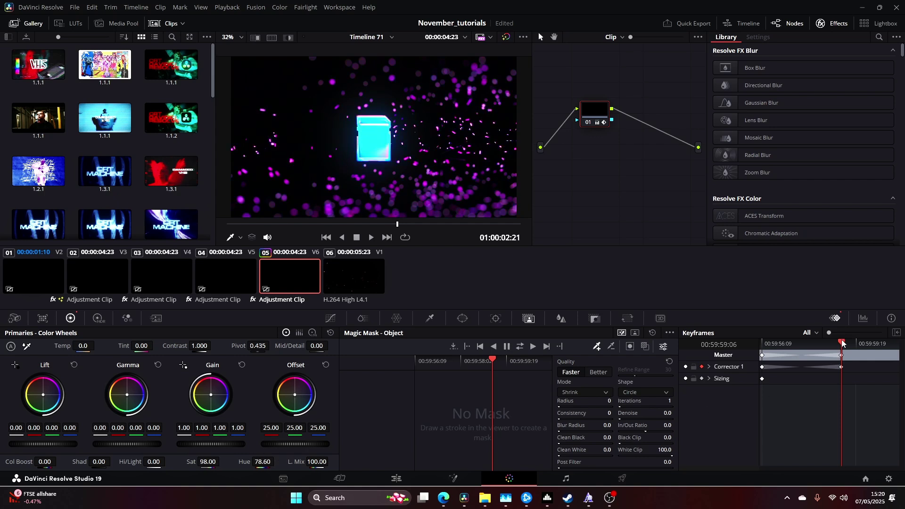
pyautogui.moveTo(843, 344); pyautogui.dragTo(754, 352)
pyautogui.press('space')
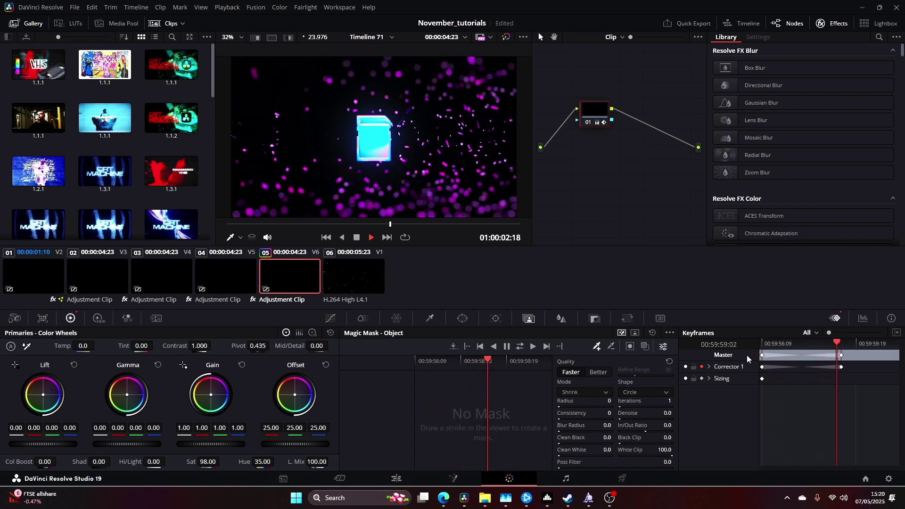
pyautogui.press('space')
# - Re-enable the V7 Film Grain clip on the Edit page and set its Opacity to 0.860 and Grain Strength to 0.690
pyautogui.click(396, 479)
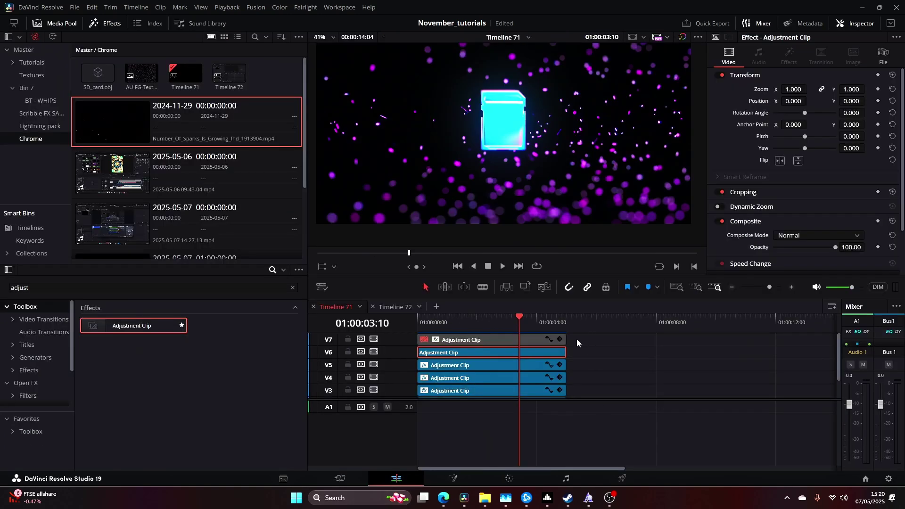
pyautogui.click(476, 342)
pyautogui.click(466, 323)
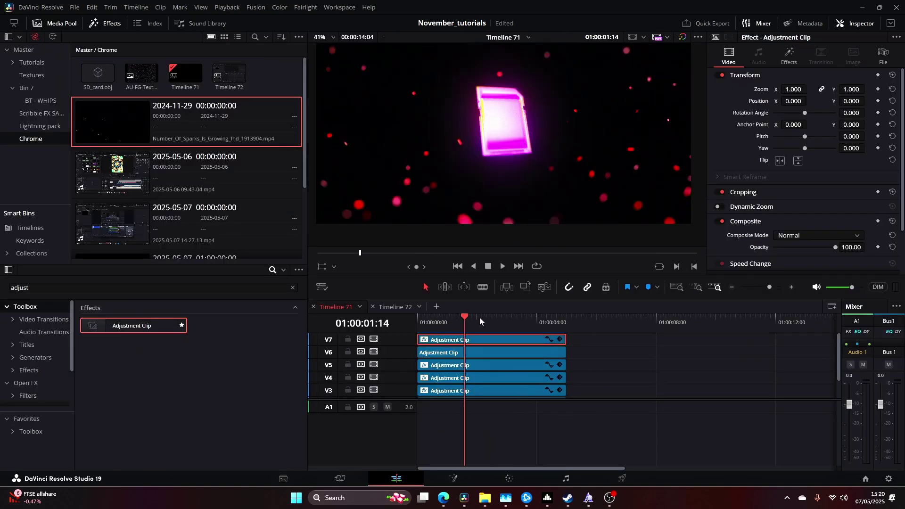
pyautogui.click(797, 61)
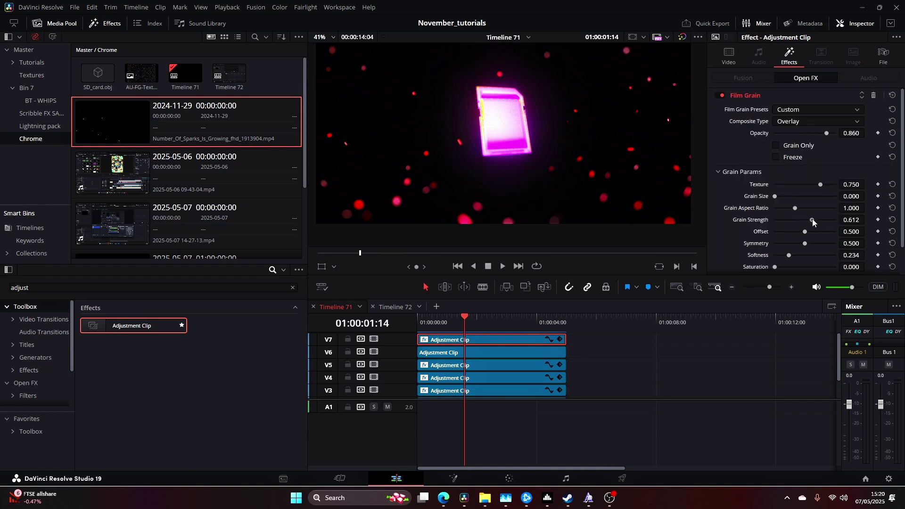
pyautogui.moveTo(804, 219); pyautogui.dragTo(818, 219)
# - Preview the full composite from the timeline start in full screen, and return to the Edit page
pyautogui.moveTo(429, 322); pyautogui.dragTo(417, 322)
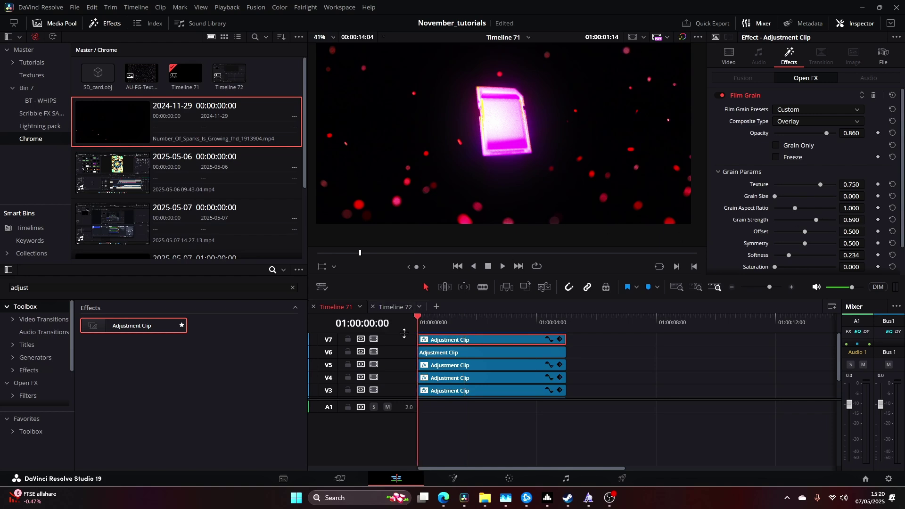
pyautogui.hotkey('ctrl', 'f')
pyautogui.press('space')
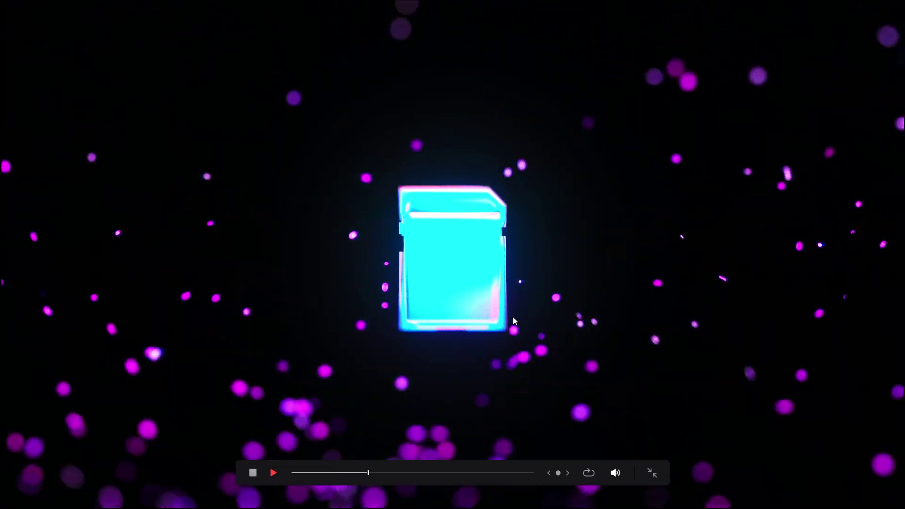
pyautogui.press('Escape')
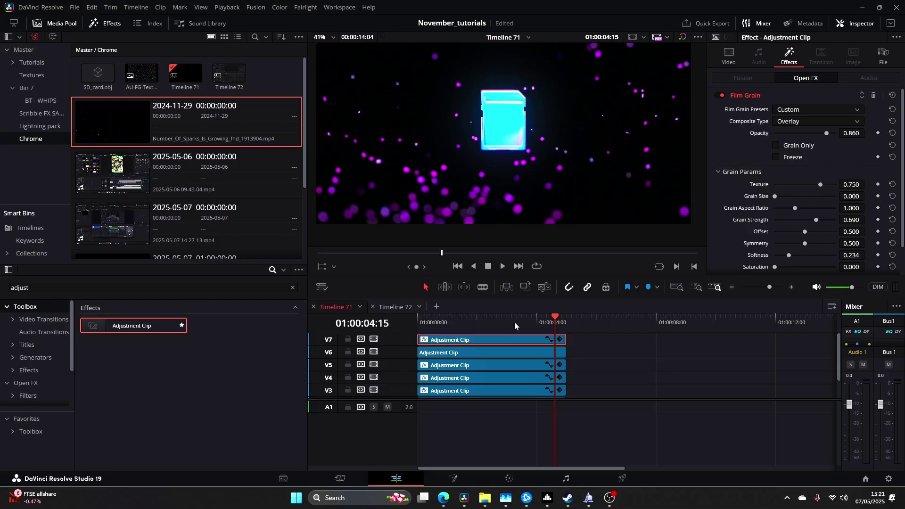
# - Open the V2 Fusion Composition in Fusion, hide the spline editor, and show the main controls of the FBXMesh3D1 node
pyautogui.scroll(-2, 508, 365)
pyautogui.click(476, 380)
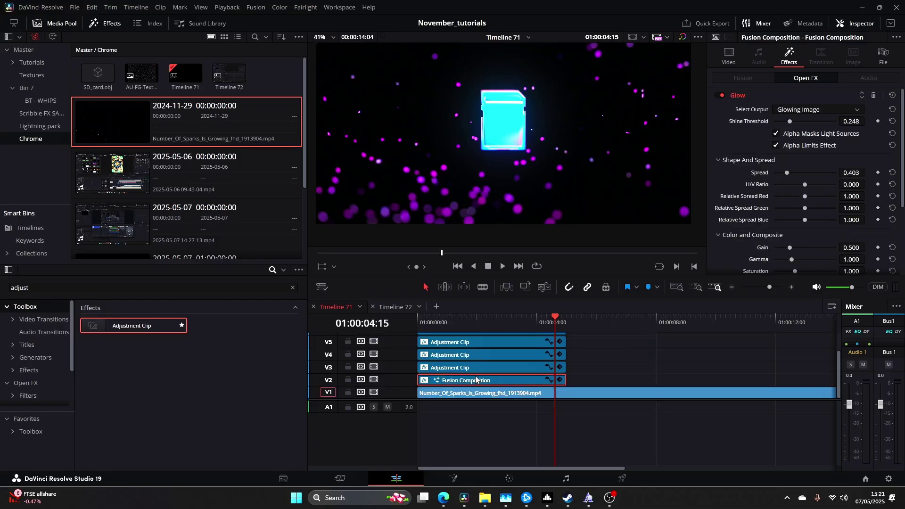
pyautogui.click(455, 479)
pyautogui.click(39, 428)
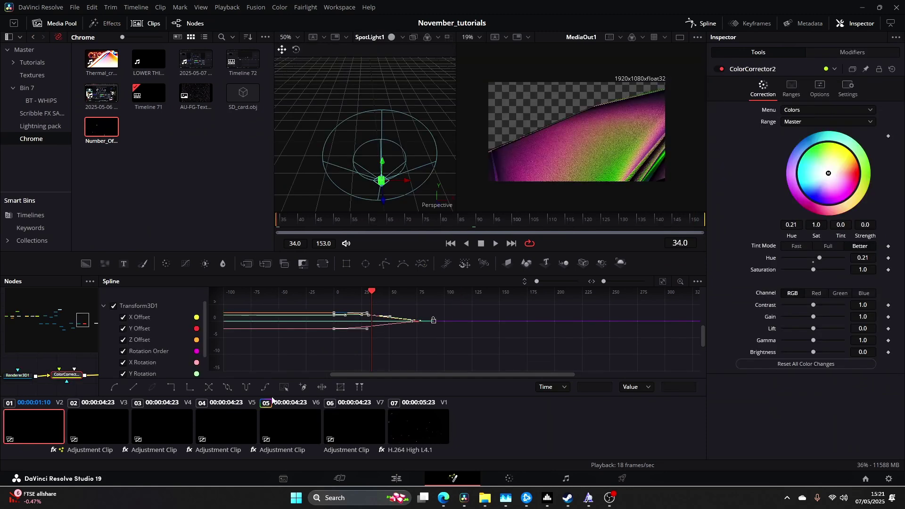
pyautogui.click(714, 24)
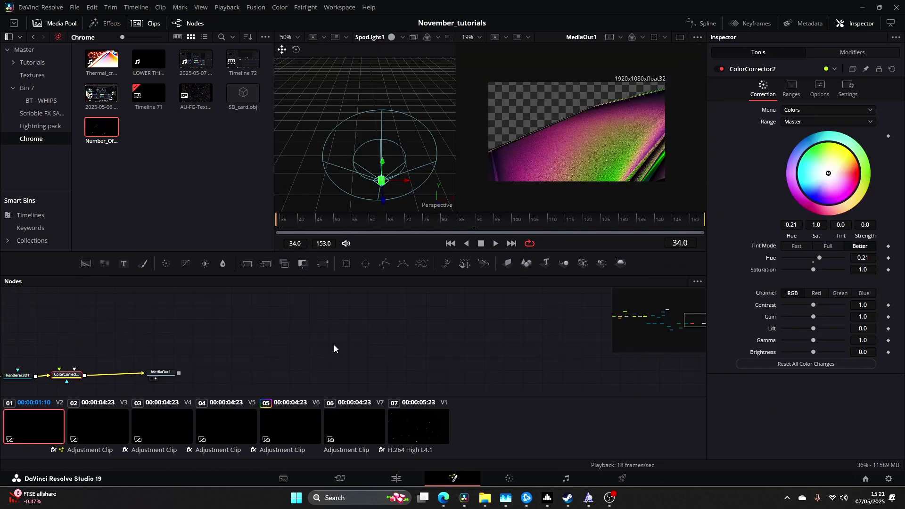
pyautogui.moveTo(168, 348); pyautogui.dragTo(544, 301)
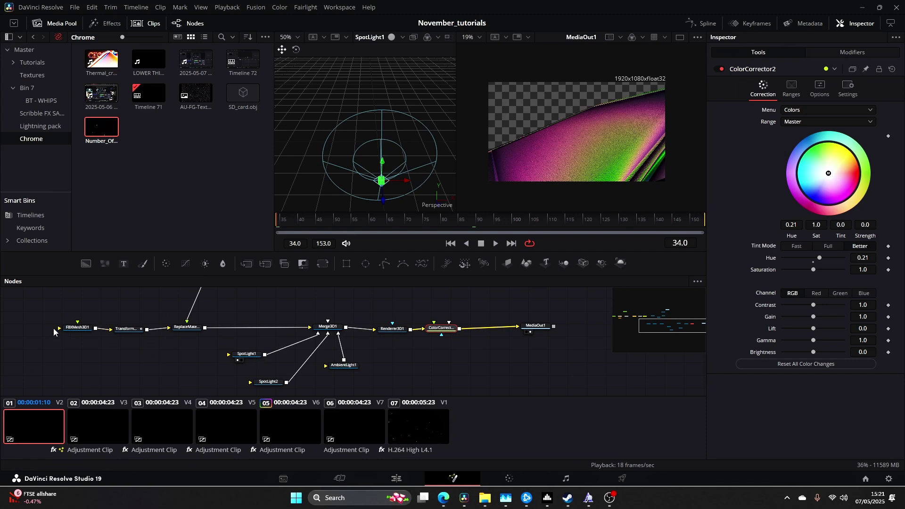
pyautogui.click(77, 327)
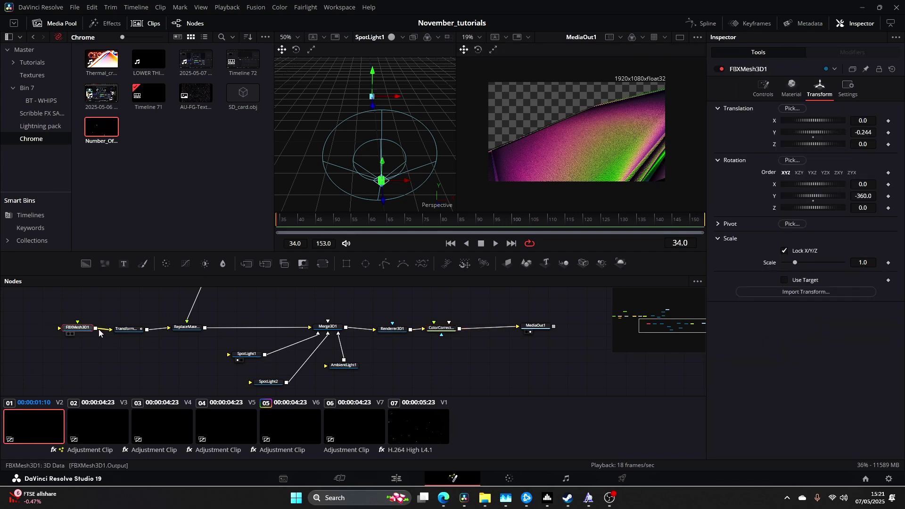
pyautogui.click(766, 88)
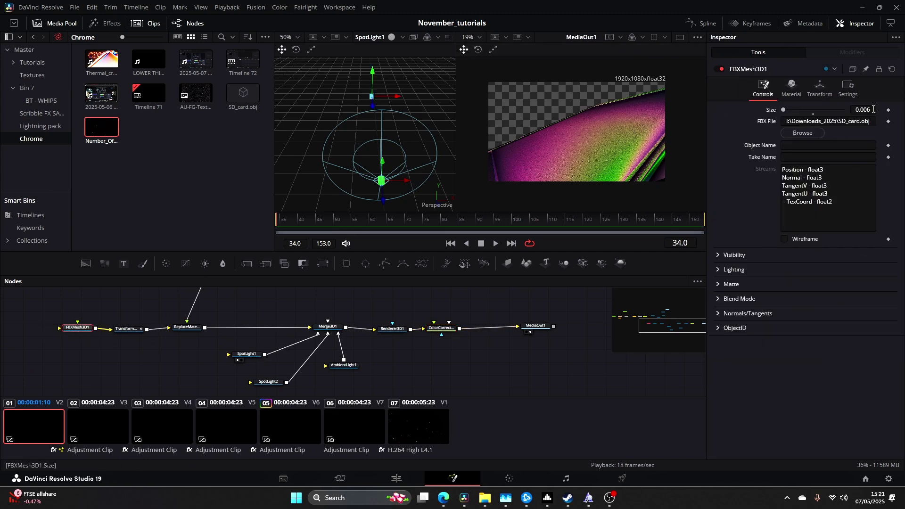
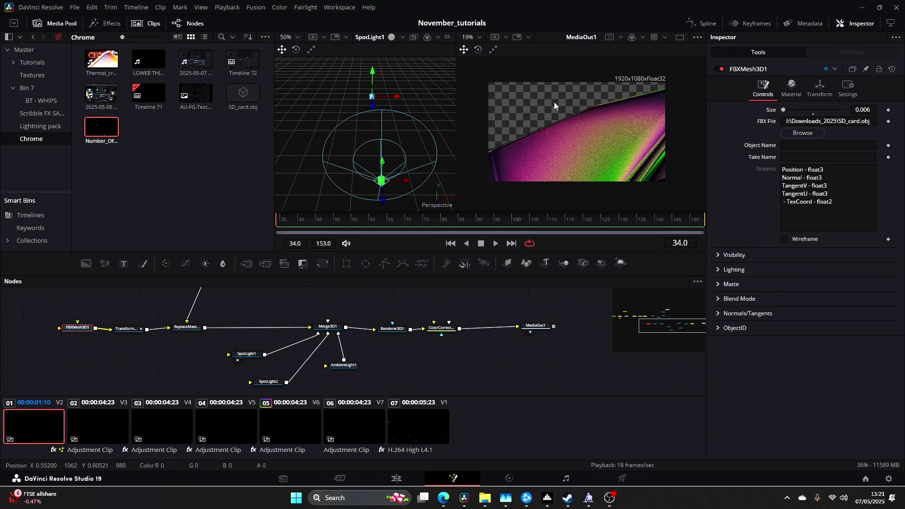
# - Delete the FBXMesh3D1 node and connect a new Text 3D node to the Transform node in its place
pyautogui.moveTo(125, 360); pyautogui.dragTo(367, 345)
pyautogui.moveTo(277, 295); pyautogui.dragTo(331, 318)
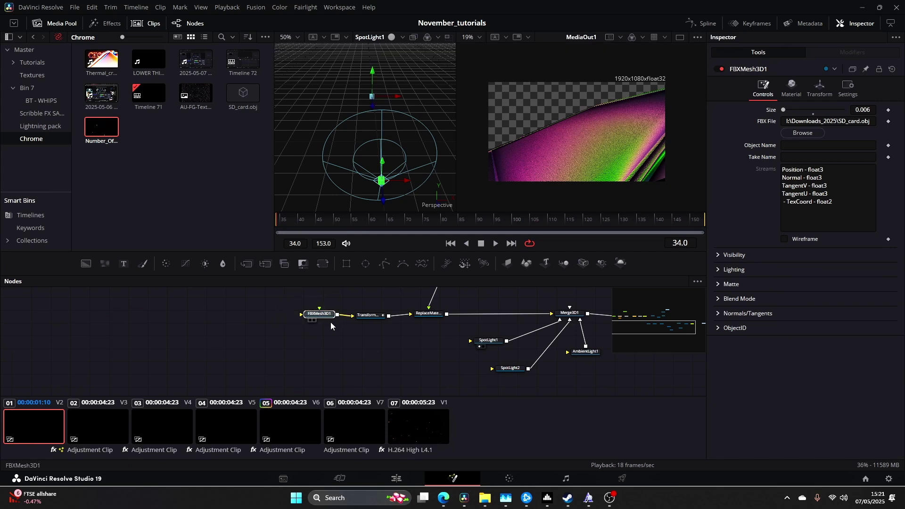
pyautogui.press('Delete')
pyautogui.hotkey('shift', 'space')
pyautogui.write('text')
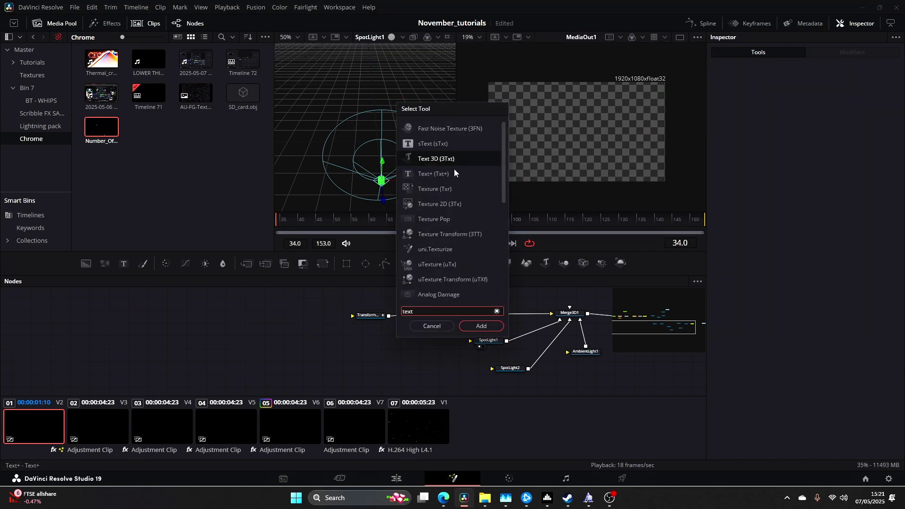
pyautogui.click(481, 326)
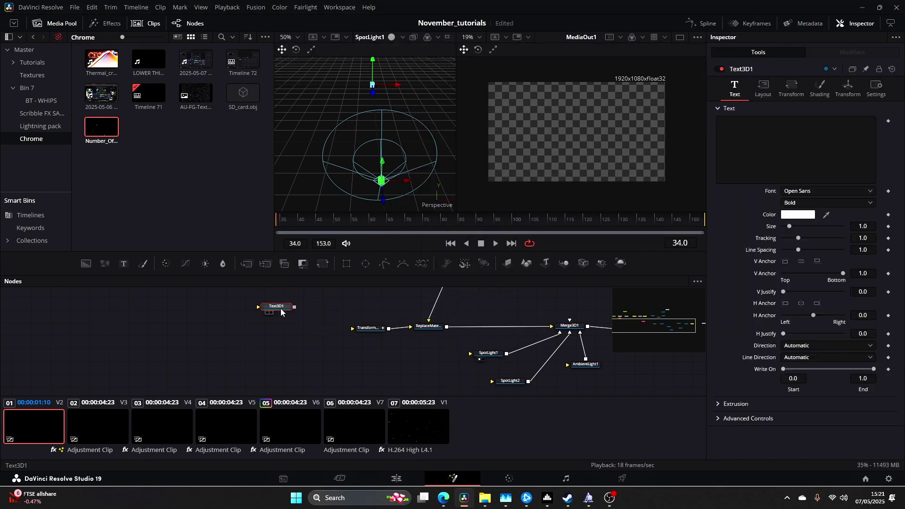
pyautogui.moveTo(293, 333); pyautogui.dragTo(354, 328)
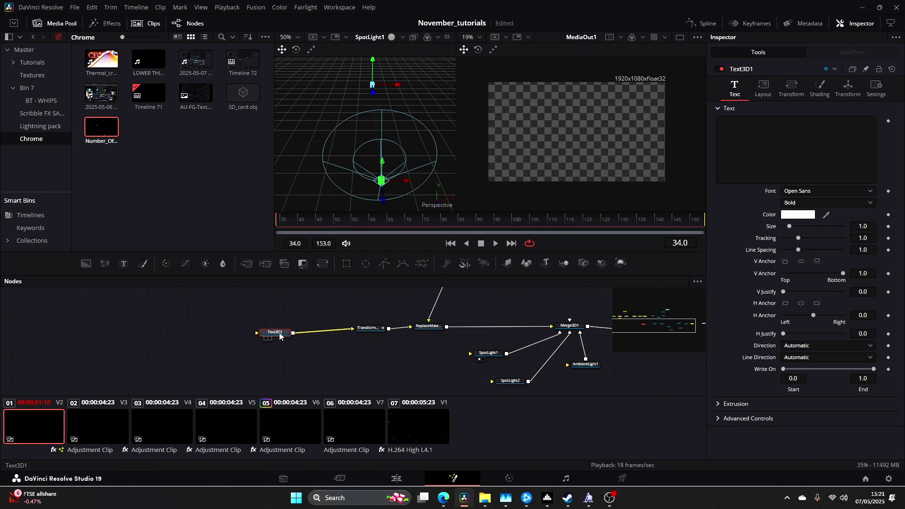
# - Enter the text B in the Text 3D node and set its font to Metal Gothic - Demo Version
pyautogui.click(748, 150)
pyautogui.write('b')
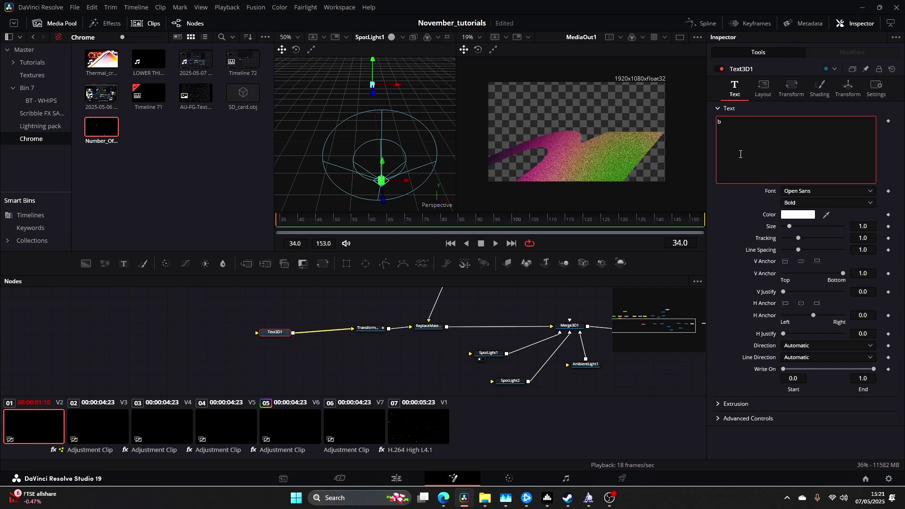
pyautogui.press('BackSpace')
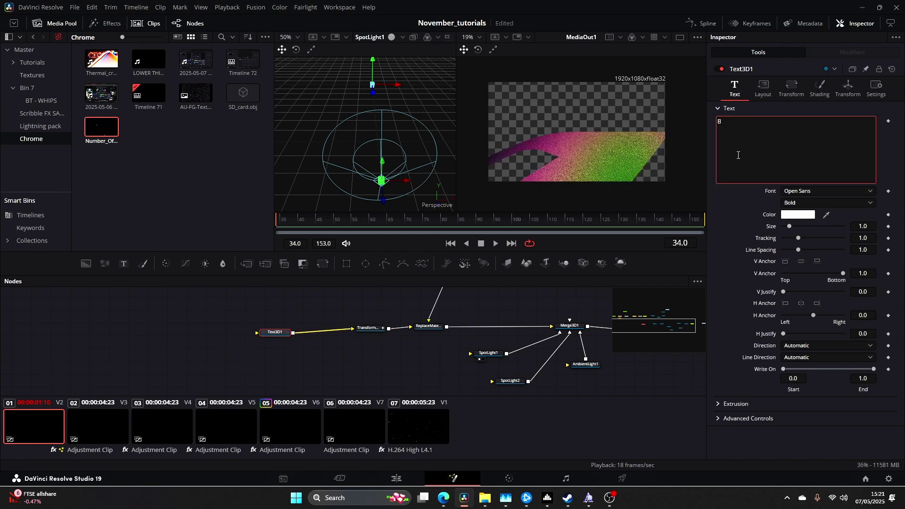
pyautogui.click(812, 194)
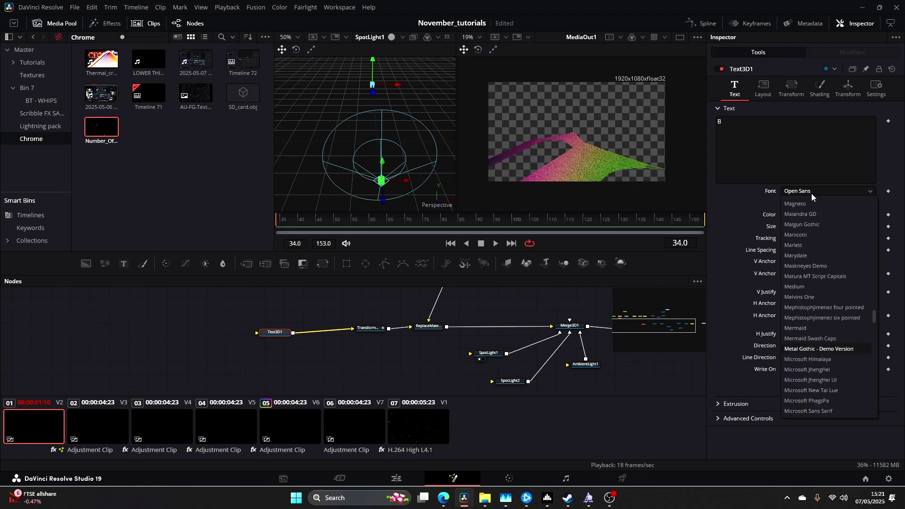
pyautogui.click(837, 349)
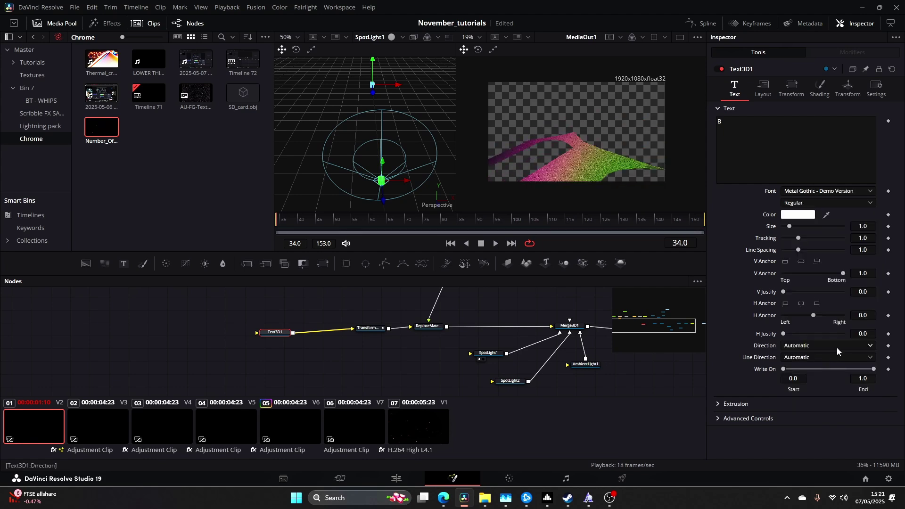
# - Set the Text 3D node's Extrusion Depth to 0.011
pyautogui.click(721, 405)
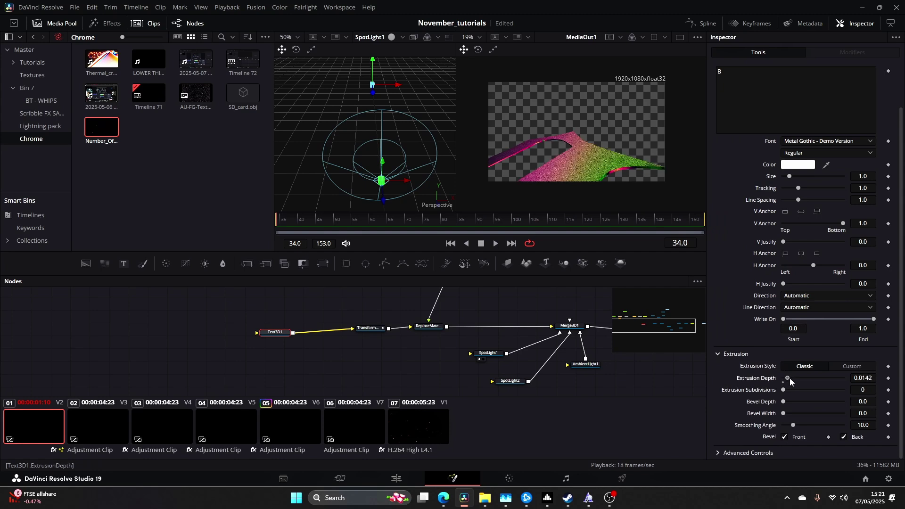
pyautogui.moveTo(790, 378); pyautogui.dragTo(787, 381)
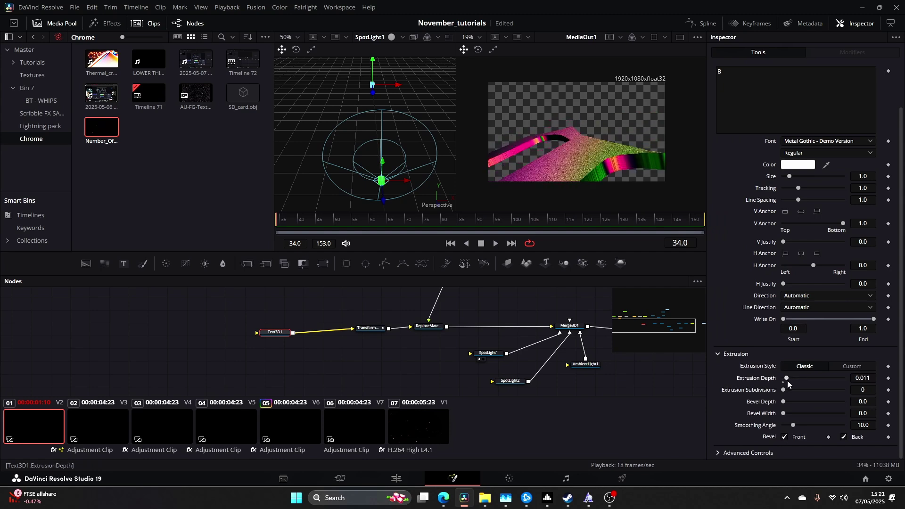
pyautogui.scroll(2, 802, 396)
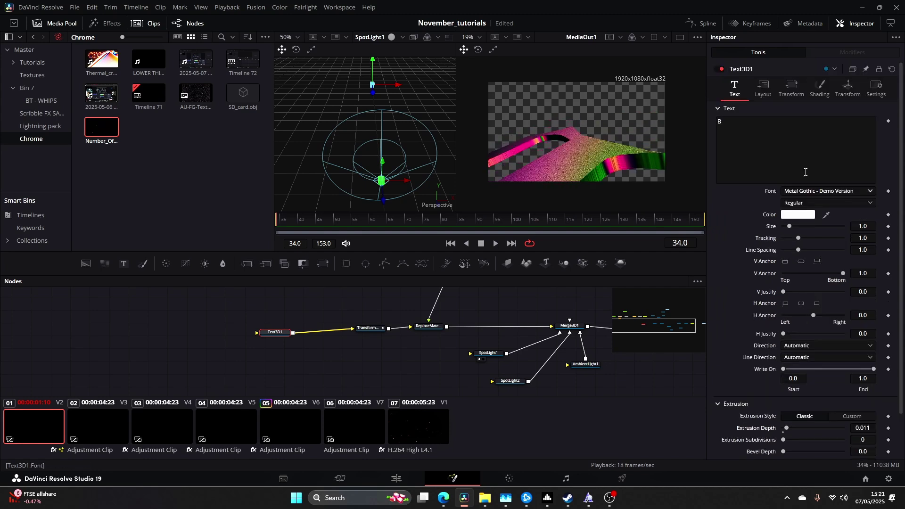
# - Toggle the Use One Material shading option of the Text 3D node, and return to its text settings
pyautogui.click(821, 90)
pyautogui.click(785, 133)
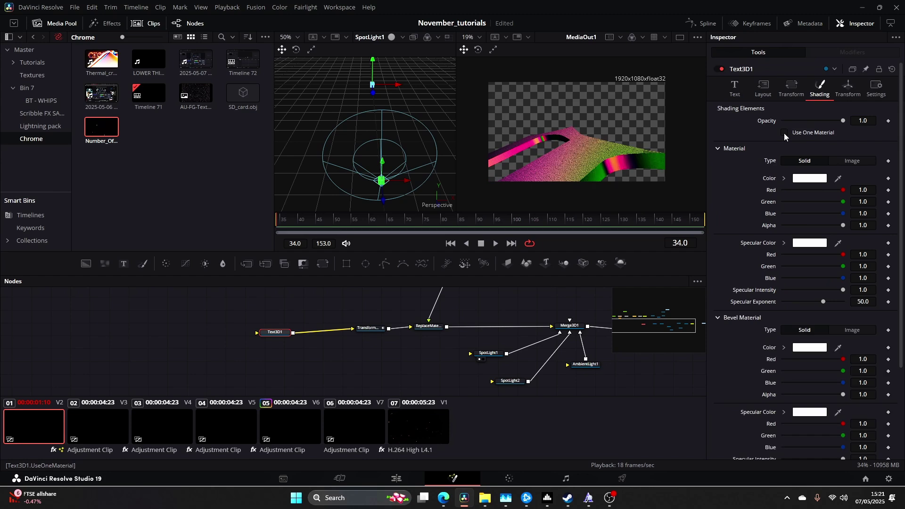
pyautogui.click(785, 133)
pyautogui.click(787, 133)
pyautogui.click(738, 91)
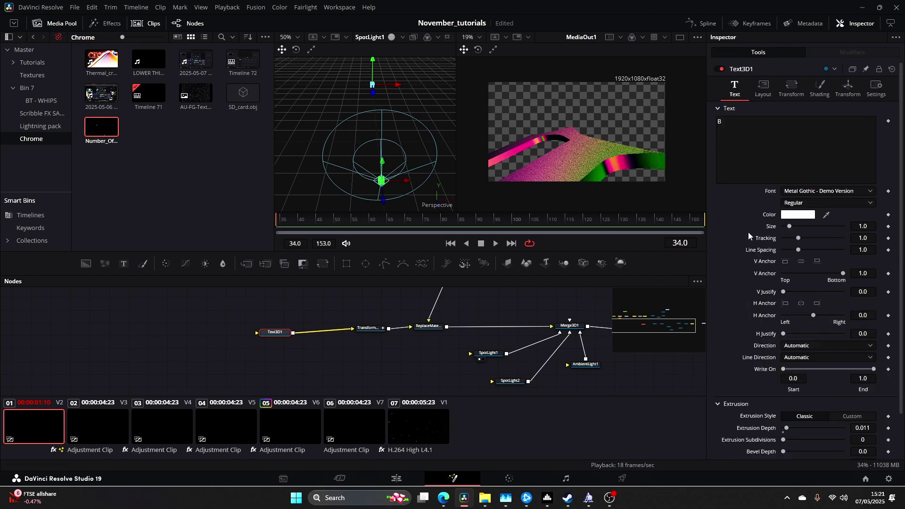
# - Scrub and play the letter's fly-in from the start of the composition to preview its animation
pyautogui.moveTo(294, 219); pyautogui.dragTo(352, 224)
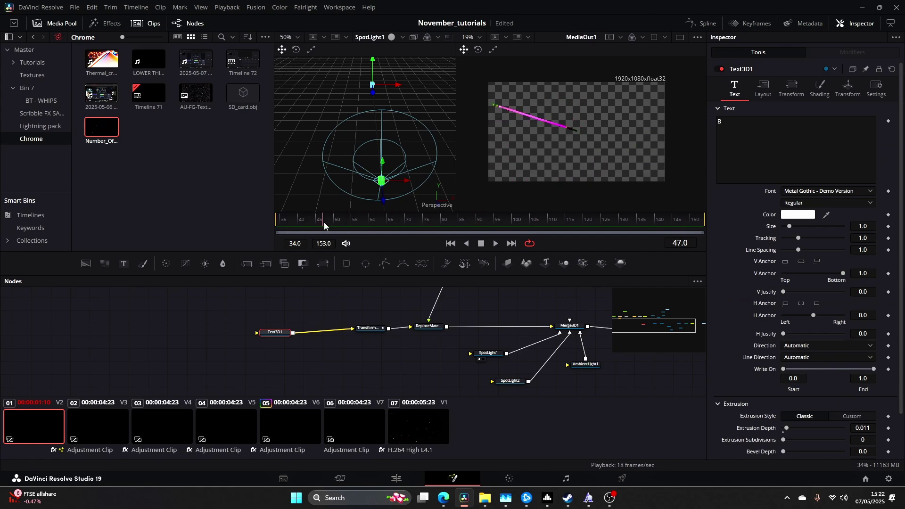
pyautogui.moveTo(325, 226); pyautogui.dragTo(264, 227)
pyautogui.press('space')
pyautogui.press('space')
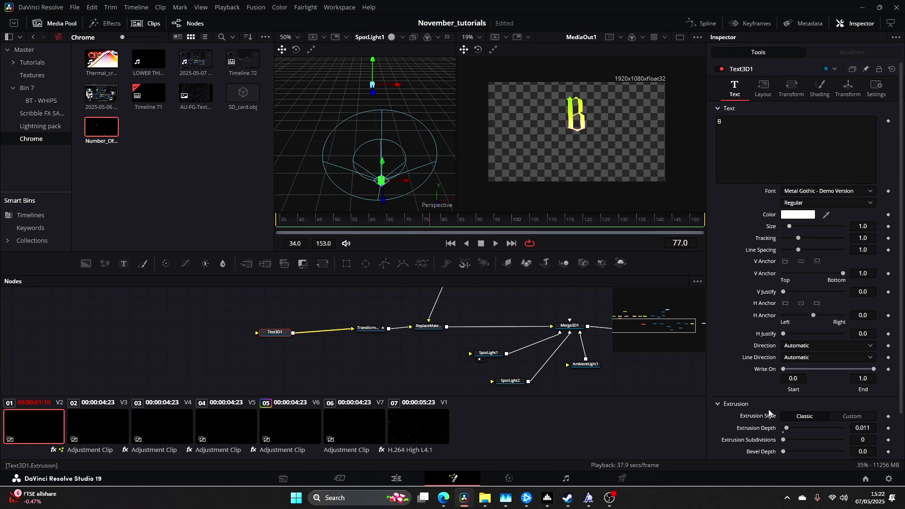
# - Set the extruded letter's Bevel Depth to 0.0236 and Bevel Width to 0.0134
pyautogui.scroll(-2, 774, 414)
pyautogui.scroll(4, 576, 145)
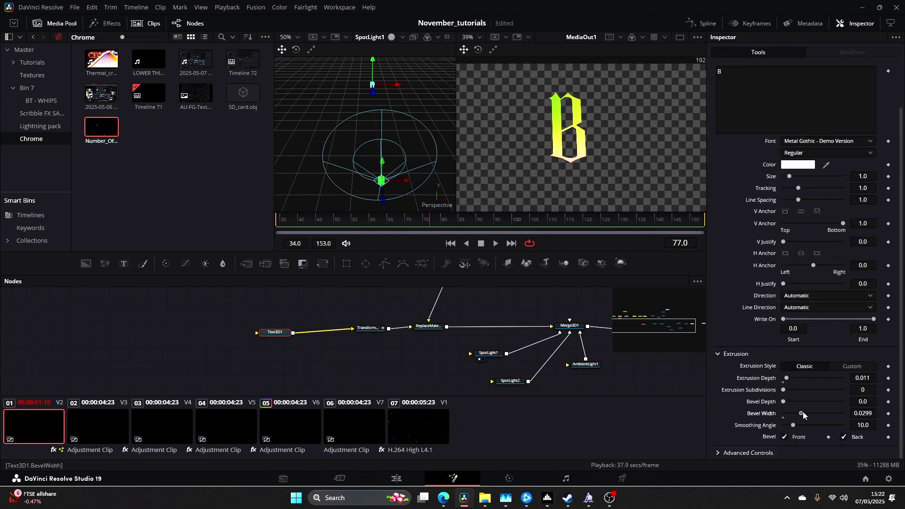
pyautogui.moveTo(786, 402)
pyautogui.mouseDown()
pyautogui.moveTo(794, 403)
pyautogui.moveTo(789, 416)
pyautogui.mouseUp()
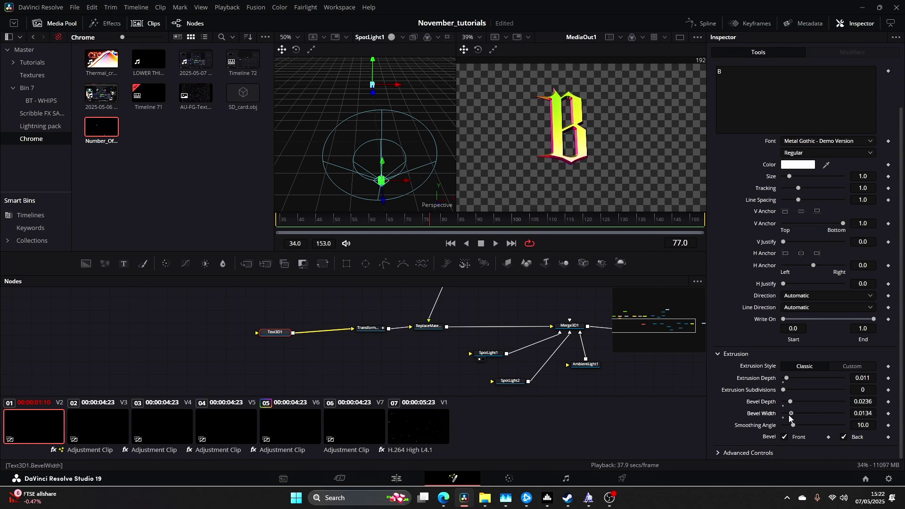
# - Preview the letter's fly-in with all effects on the Edit page, playing the timeline and scrubbing to 01:00:01:15
pyautogui.click(290, 220)
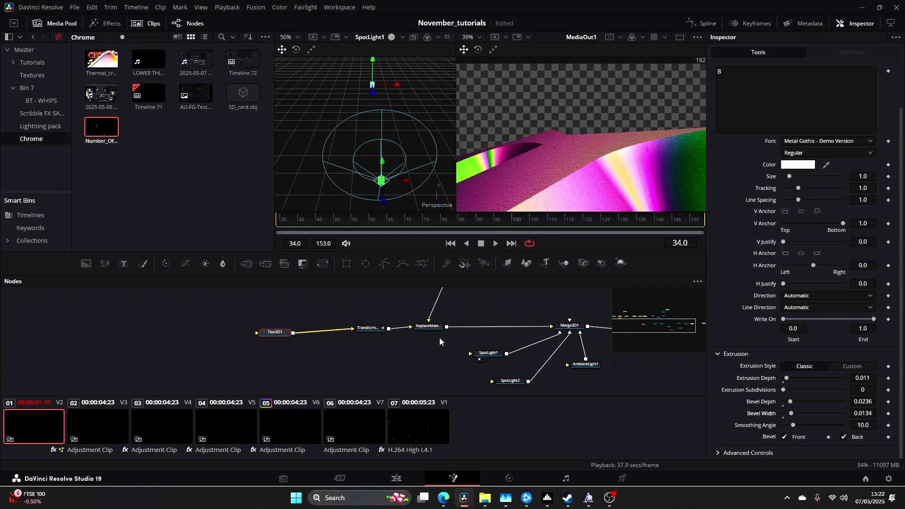
pyautogui.click(398, 479)
pyautogui.press('space')
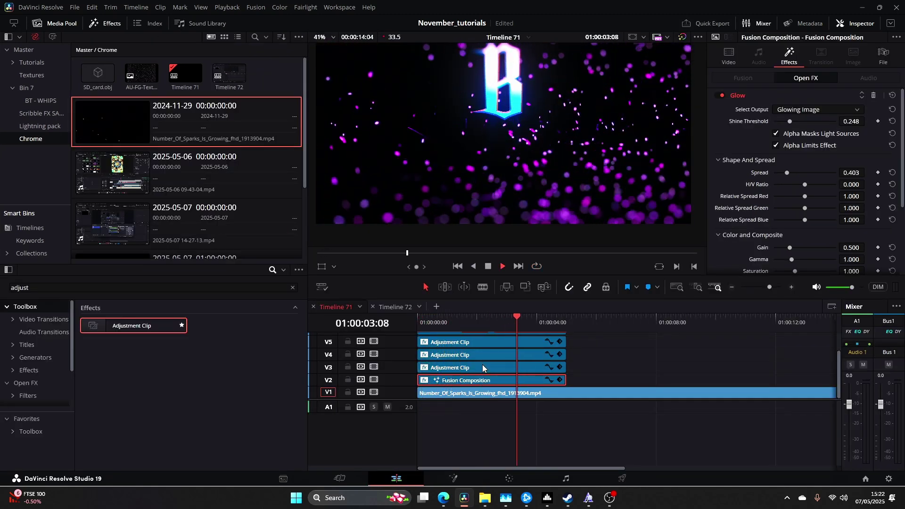
pyautogui.press('space')
pyautogui.scroll(1, 548, 148)
pyautogui.moveTo(548, 148); pyautogui.dragTo(556, 191)
pyautogui.moveTo(519, 324); pyautogui.dragTo(446, 325)
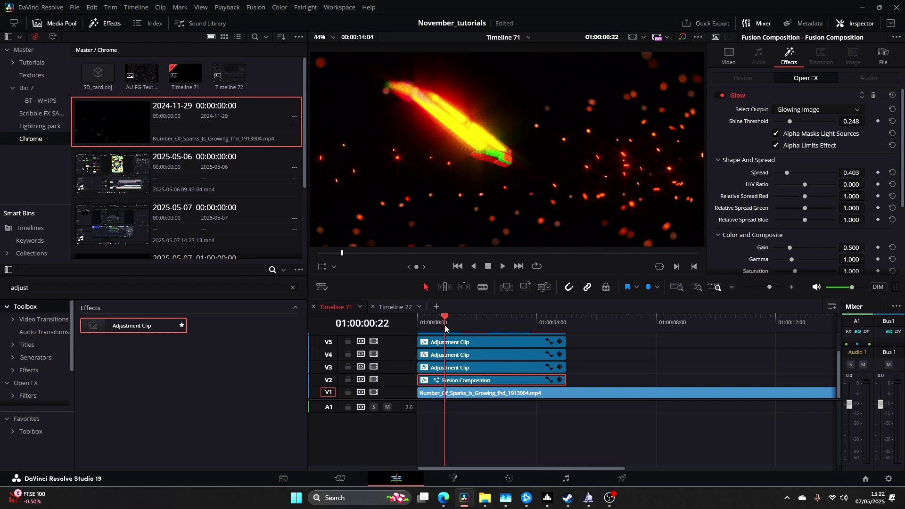
pyautogui.moveTo(445, 325); pyautogui.dragTo(465, 325)
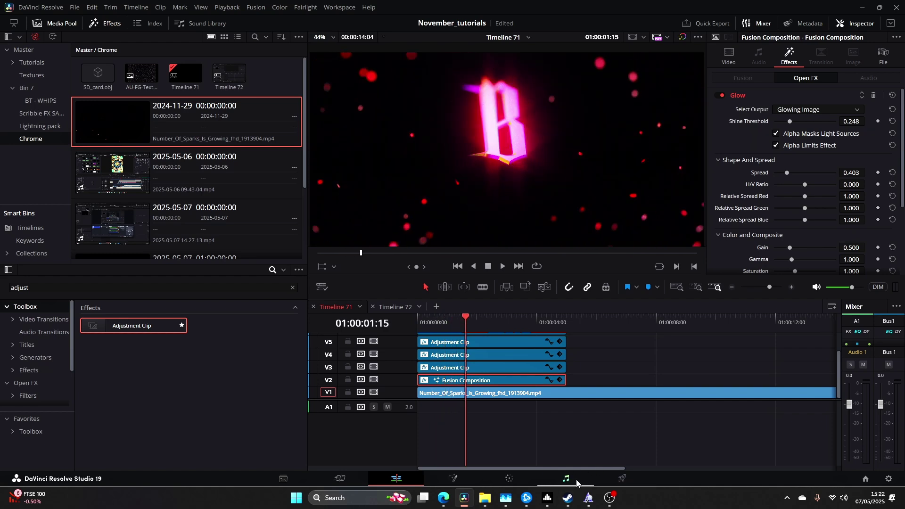
# - In the V2 Fusion composition, undo the Text 3D replacement to restore the FBXMesh3D1 node, and scrub the opening frames
pyautogui.hotkey('shift', '5')
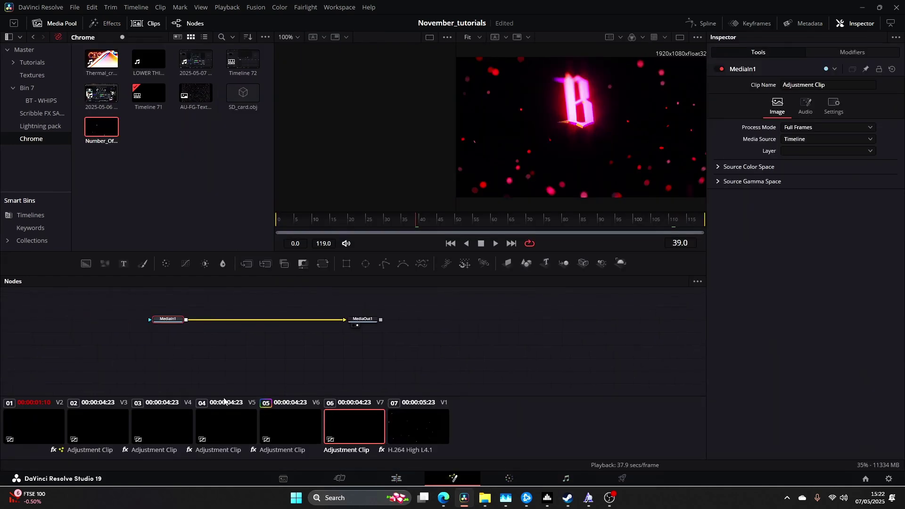
pyautogui.click(64, 418)
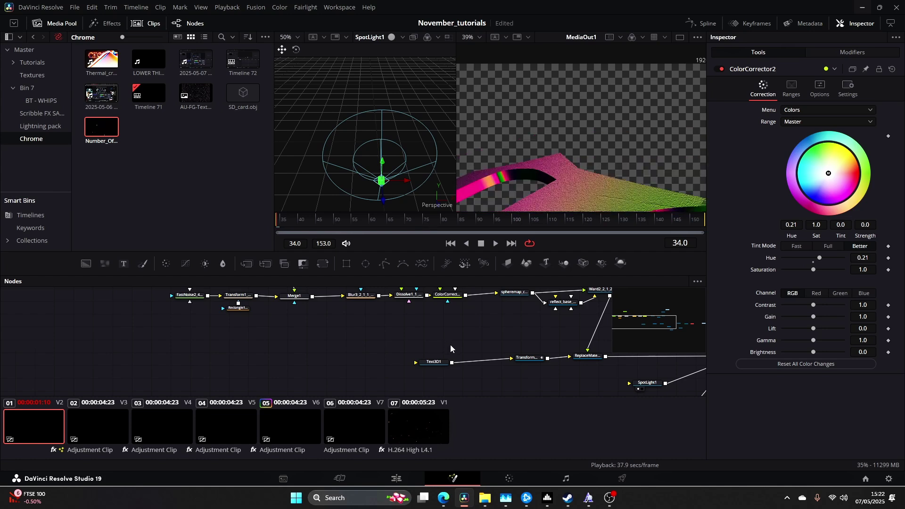
pyautogui.hotkey('ctrl', 'z')
pyautogui.hotkey('ctrl', 'z')
pyautogui.hotkey('ctrl', 'z')
pyautogui.hotkey('ctrl', 'z')
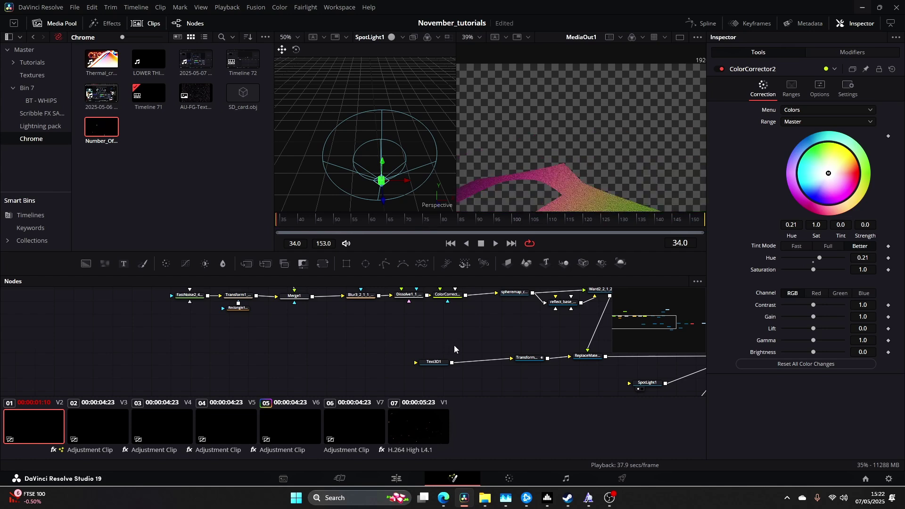
pyautogui.hotkey('ctrl', 'z')
pyautogui.hotkey('ctrl', 'z')
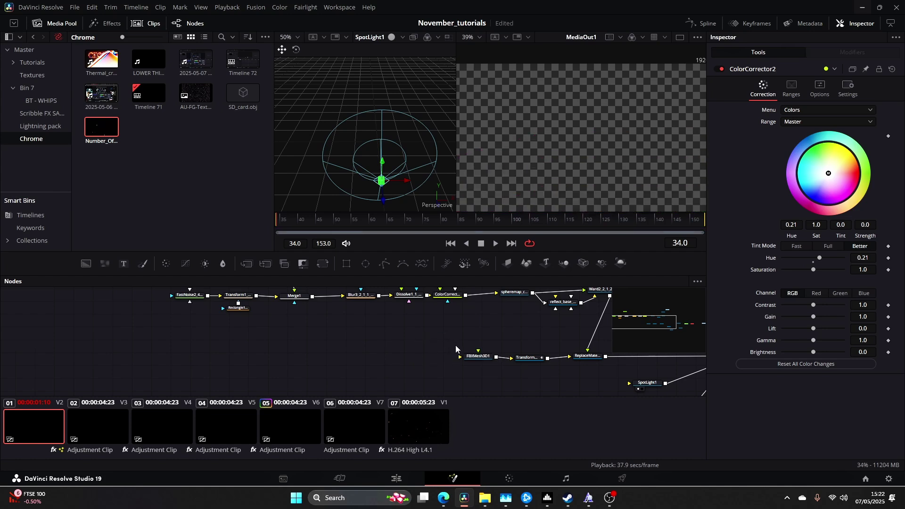
pyautogui.moveTo(485, 341); pyautogui.dragTo(414, 334)
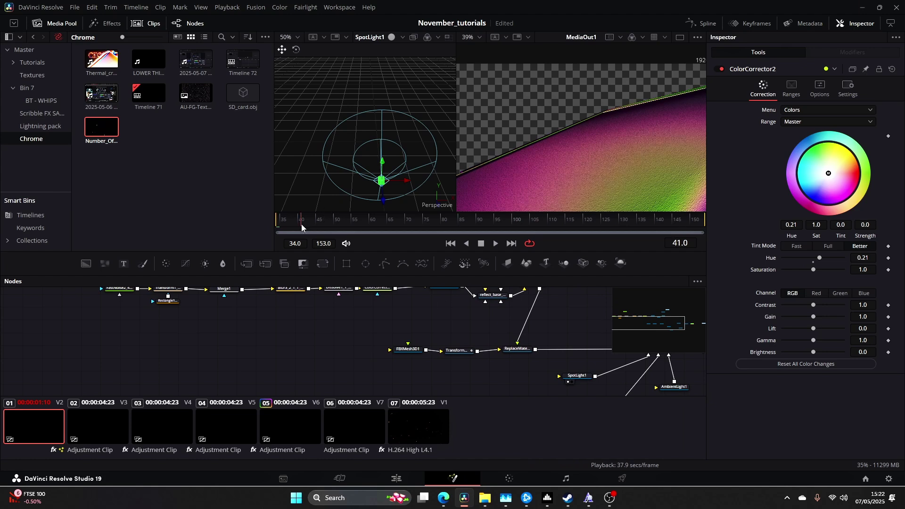
pyautogui.moveTo(301, 228); pyautogui.dragTo(283, 228)
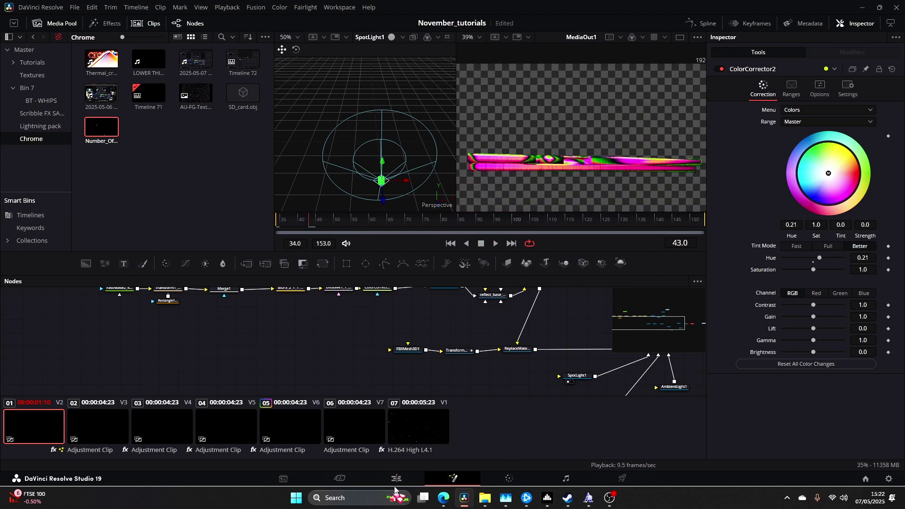